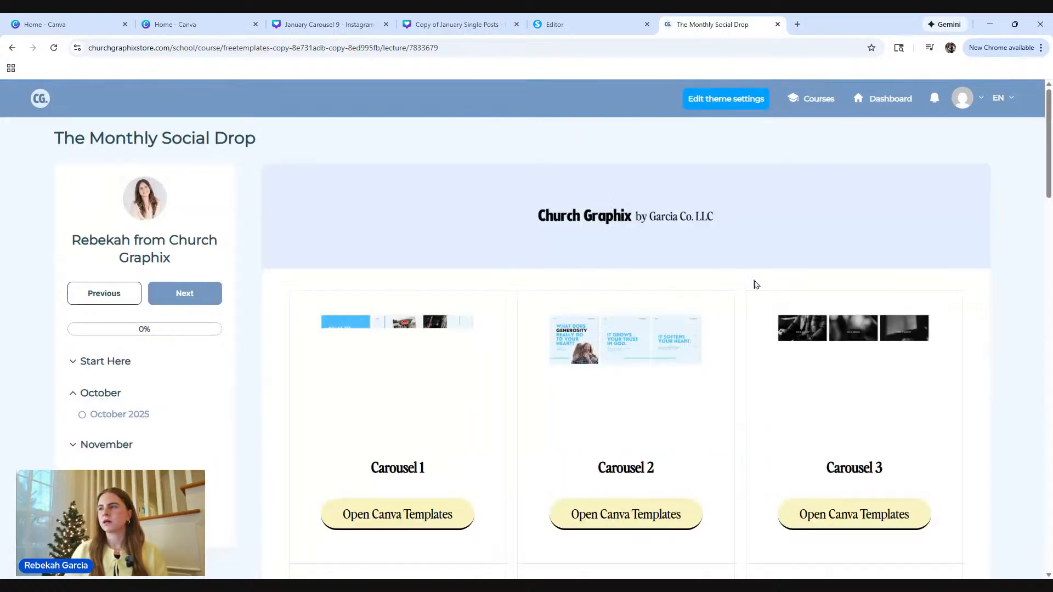
# Look through the October 2025 template sets, from the carousels down to the reel covers, stories and bonus flyer.
pyautogui.scroll(-2, 738, 305)
pyautogui.scroll(-3, 738, 309)
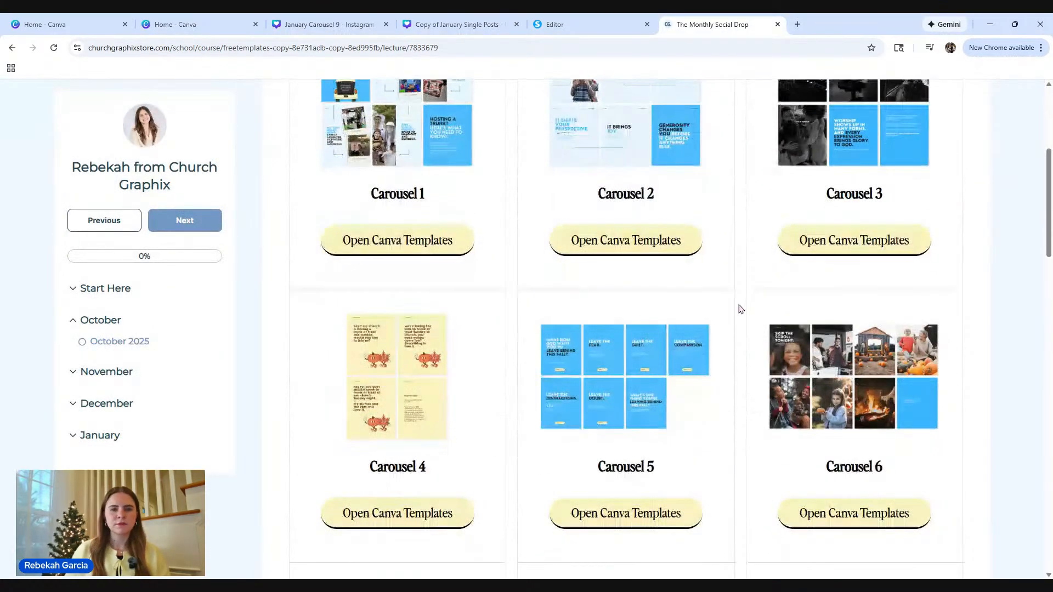
pyautogui.scroll(3, 738, 307)
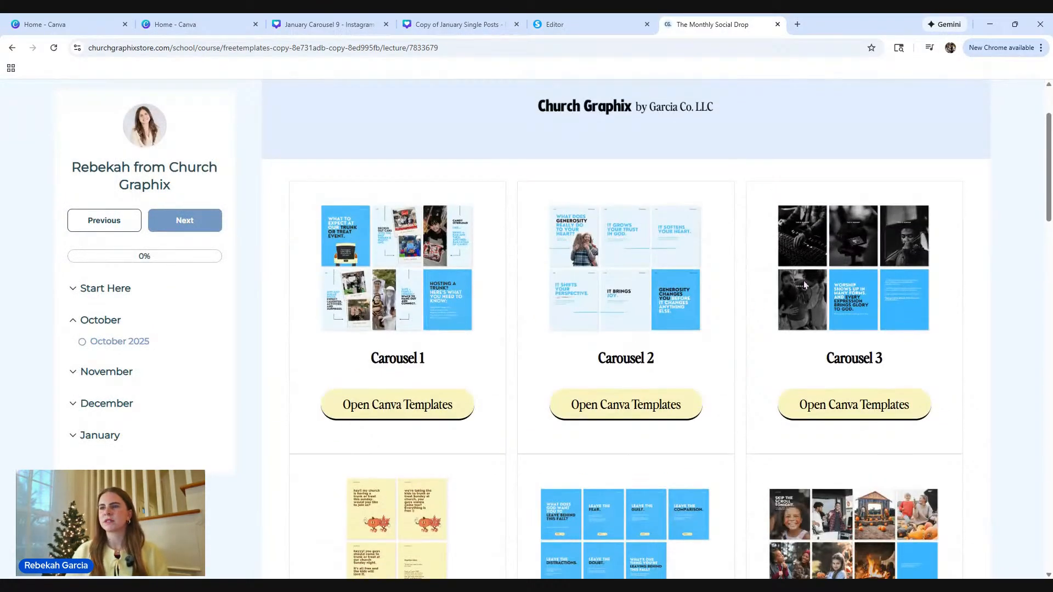
pyautogui.scroll(-2, 778, 354)
pyautogui.scroll(-19, 778, 353)
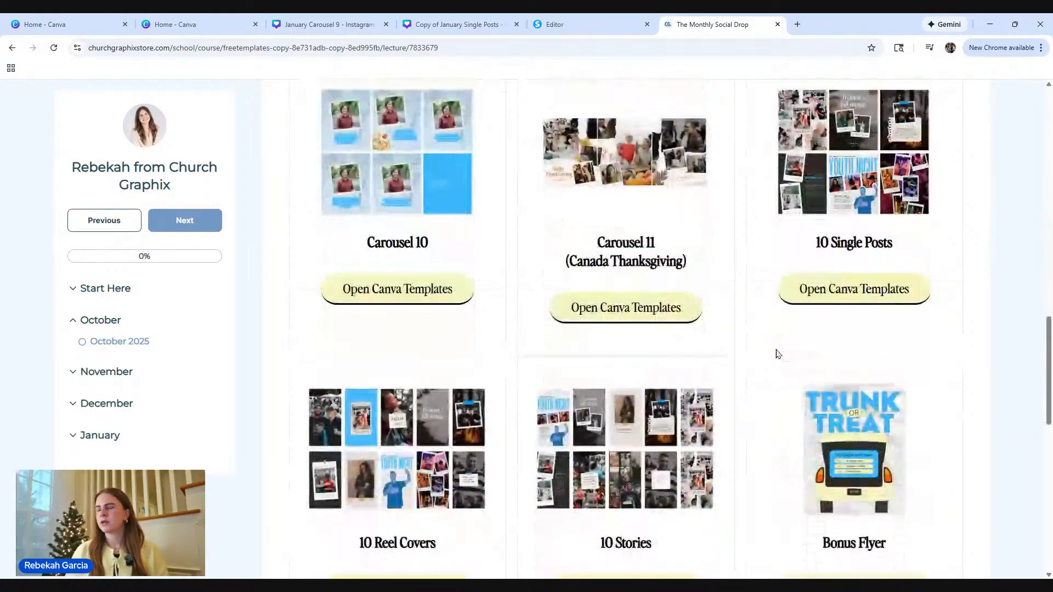
pyautogui.scroll(3, 777, 354)
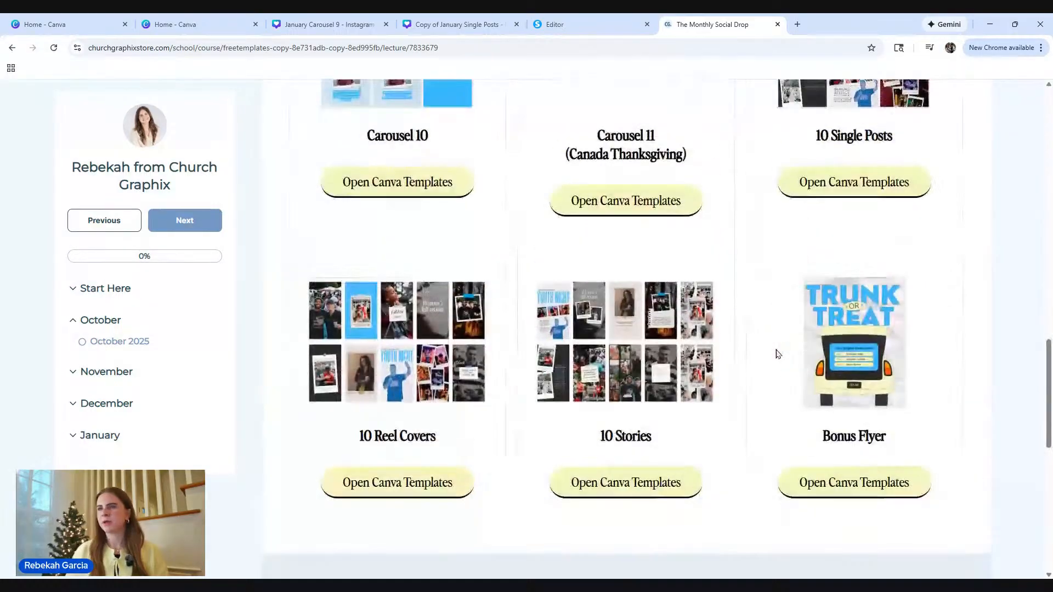
# Open the November 2025 lesson and look through its template sets down to the reel covers and bonus flyer.
pyautogui.click(114, 373)
pyautogui.click(124, 391)
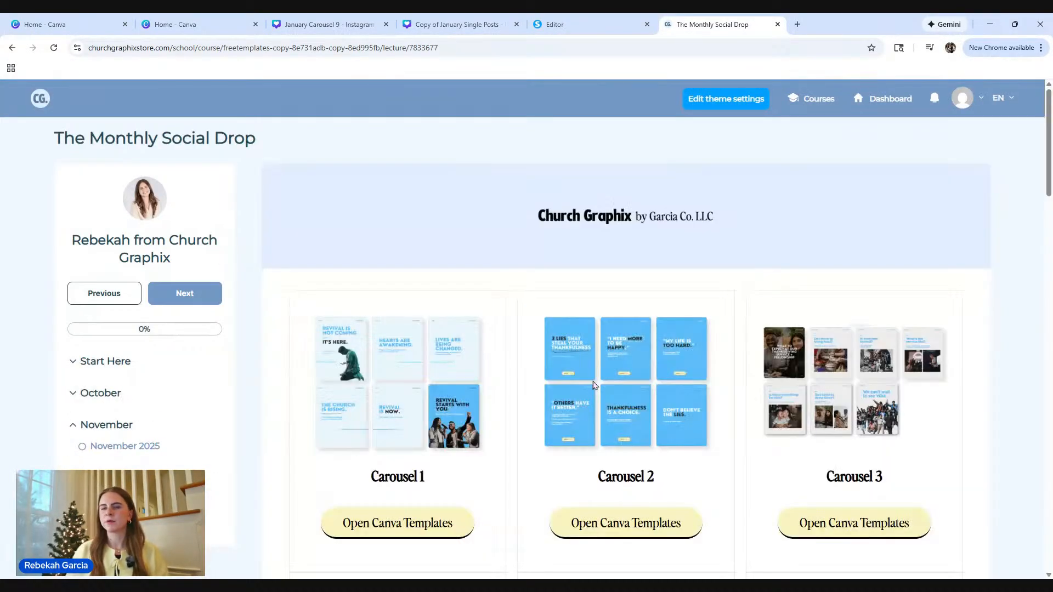
pyautogui.scroll(-5, 594, 385)
pyautogui.scroll(-15, 594, 384)
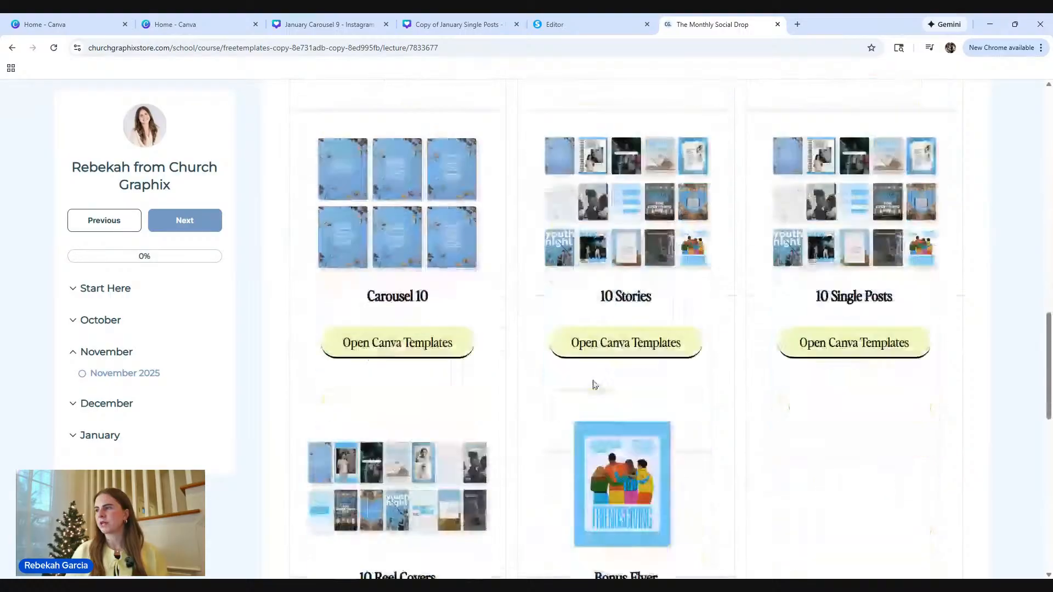
pyautogui.scroll(-3, 593, 385)
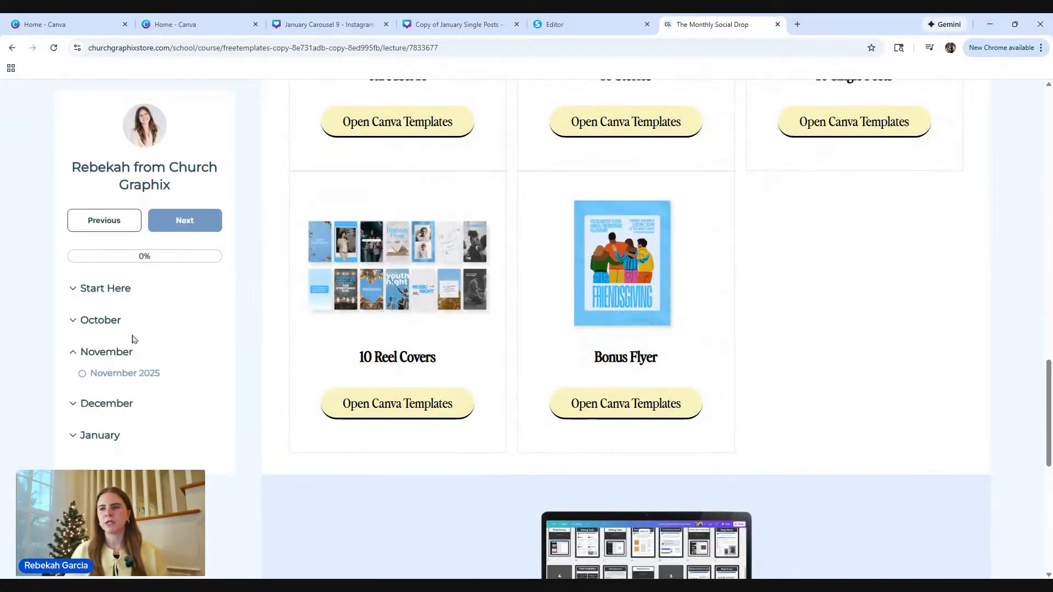
# Open the December 2025 lesson and look through its template sets down to the stories and single posts.
pyautogui.click(129, 404)
pyautogui.click(124, 424)
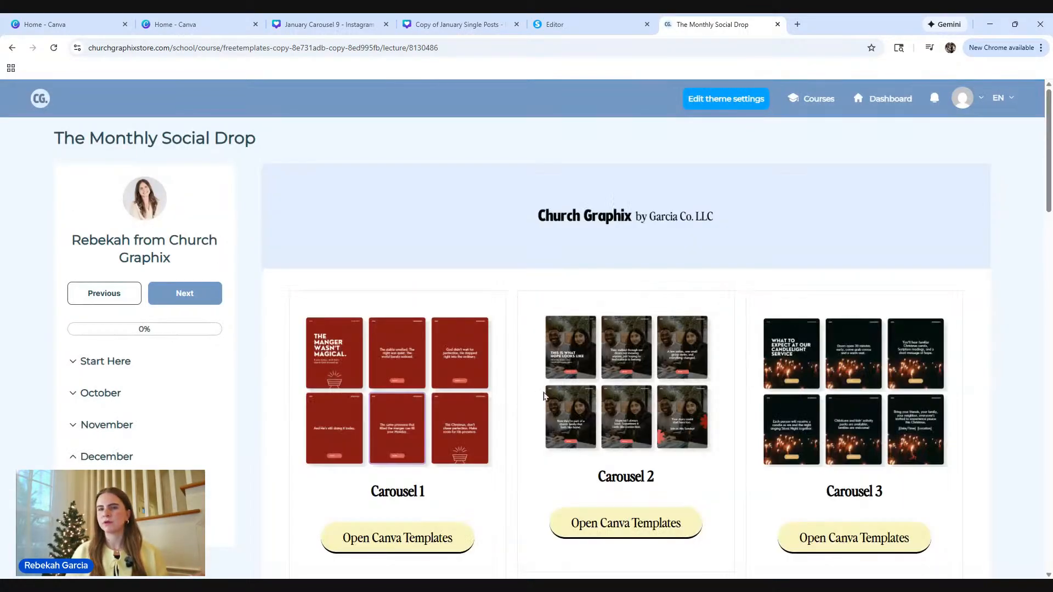
pyautogui.scroll(-12, 544, 394)
pyautogui.scroll(-8, 545, 394)
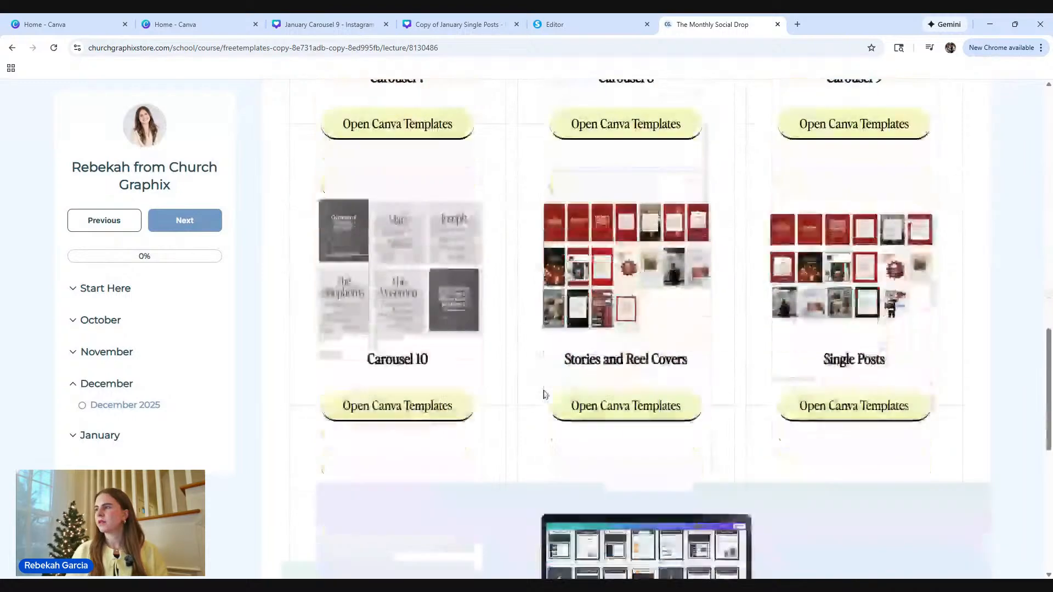
pyautogui.scroll(2, 544, 394)
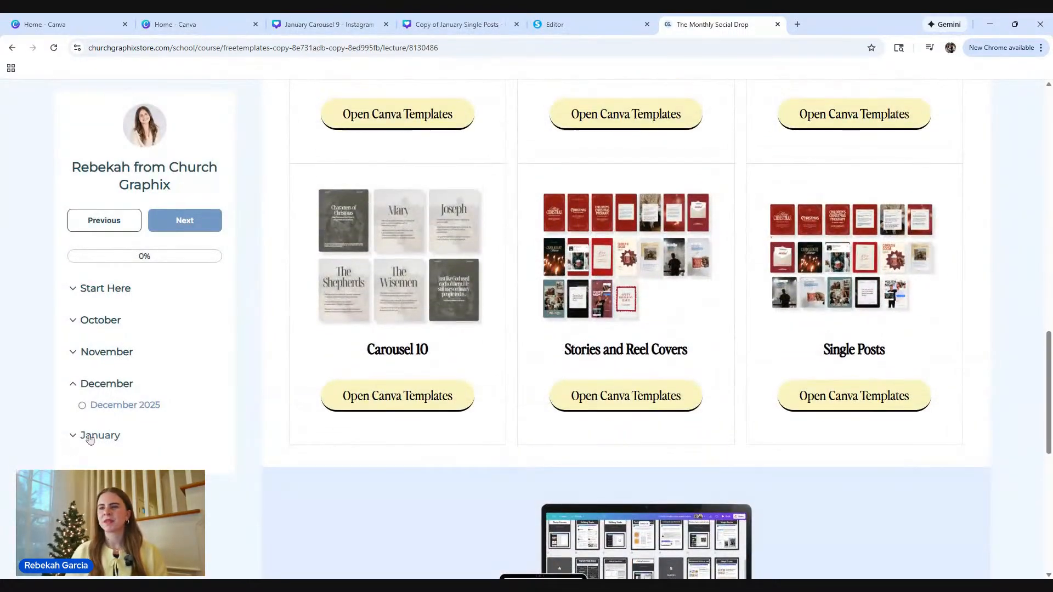
# Open the January 2026 lesson and look through its carousels, stories, reel covers and single posts.
pyautogui.click(90, 435)
pyautogui.click(142, 461)
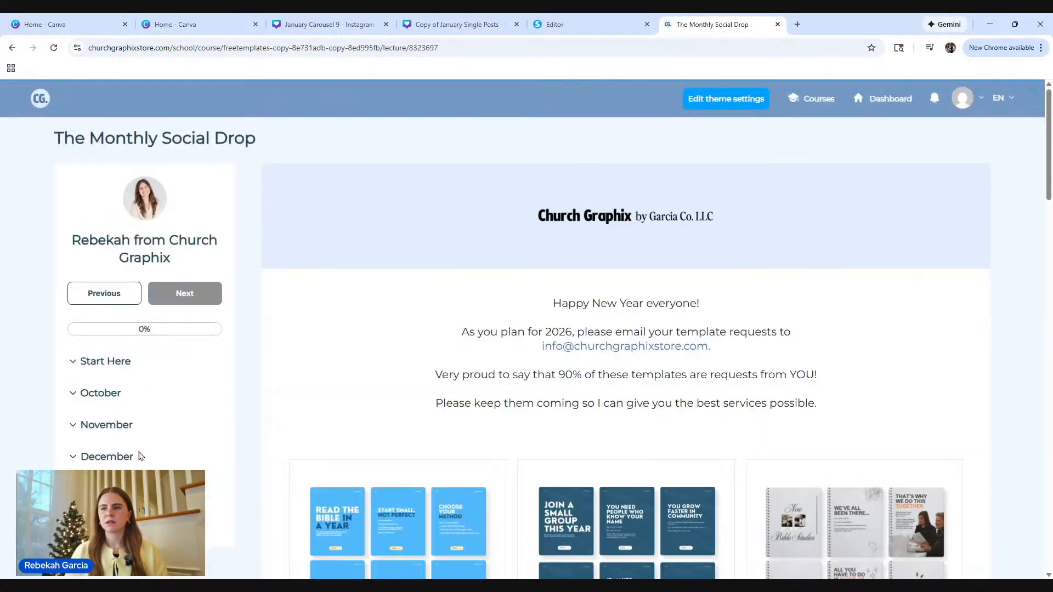
pyautogui.scroll(-5, 861, 327)
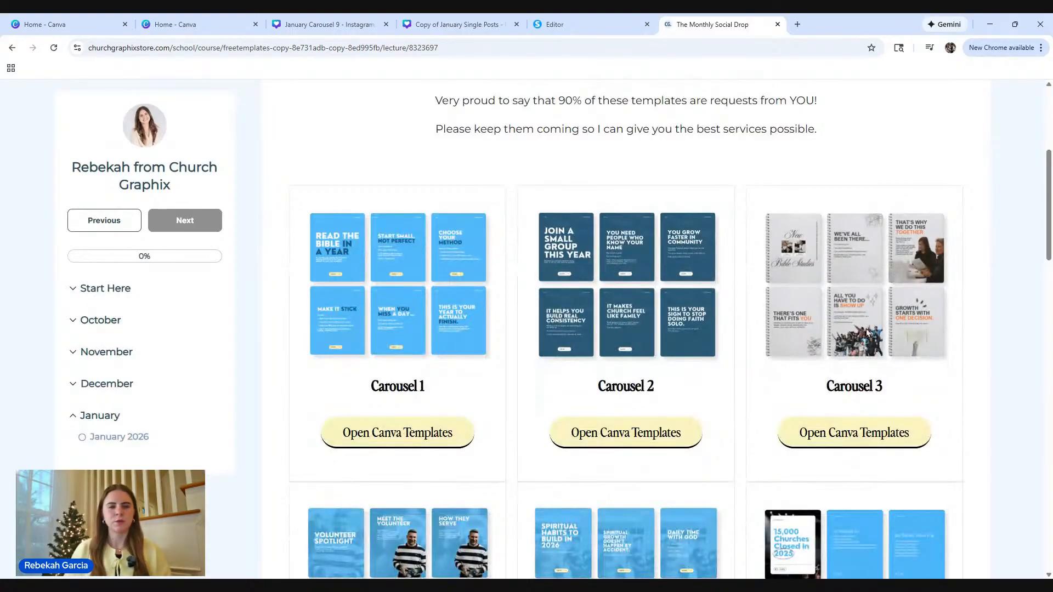
pyautogui.scroll(-1, 842, 286)
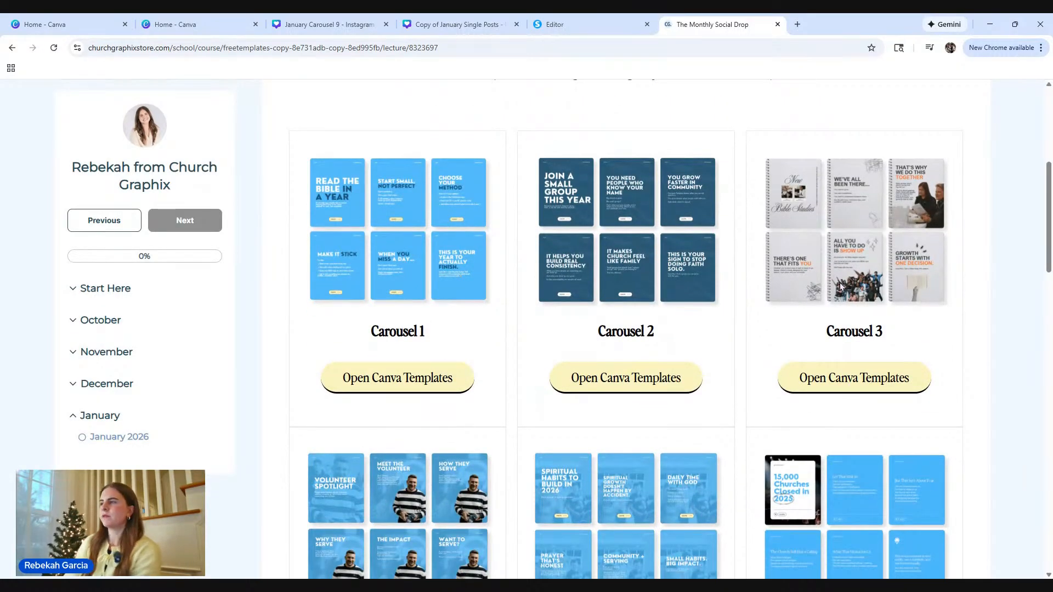
pyautogui.scroll(-12, 840, 282)
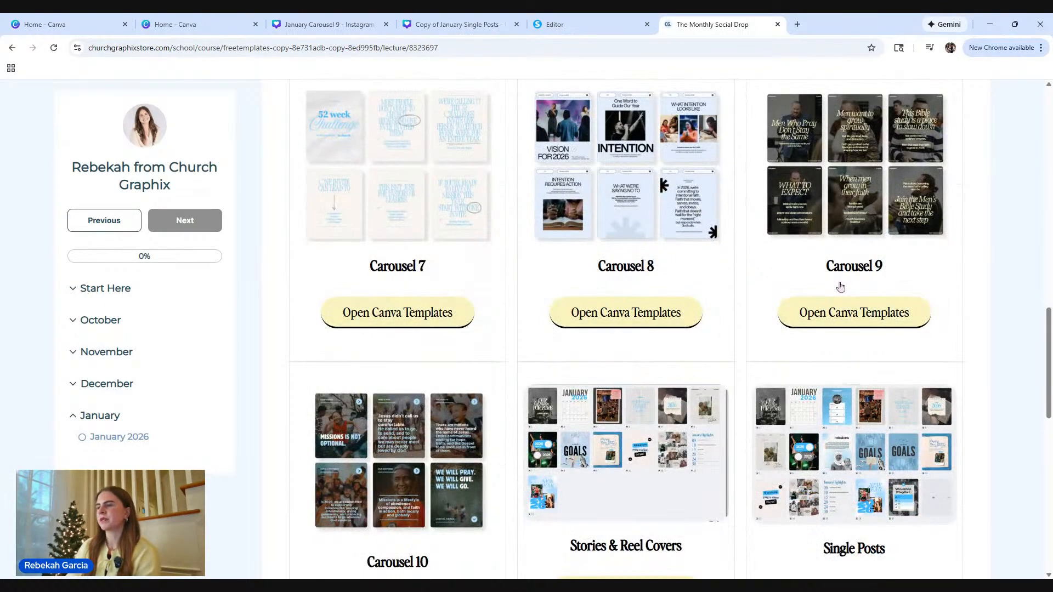
pyautogui.scroll(2, 907, 292)
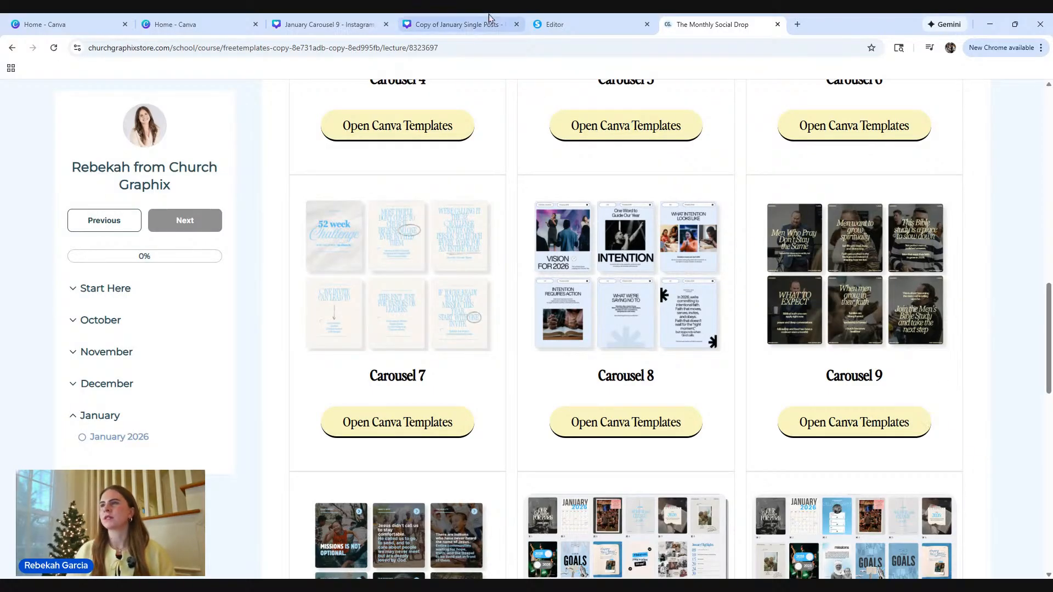
# Review the Copy of January Single Posts design in Canva and the January 2026 template list, ending on the January Carousel 9 design.
pyautogui.click(473, 25)
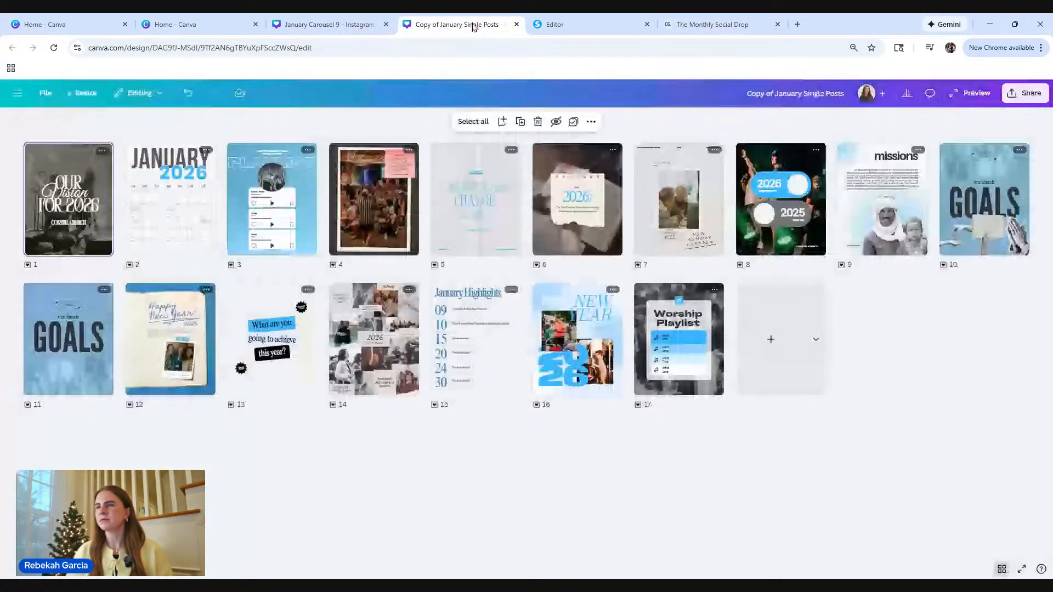
pyautogui.click(312, 24)
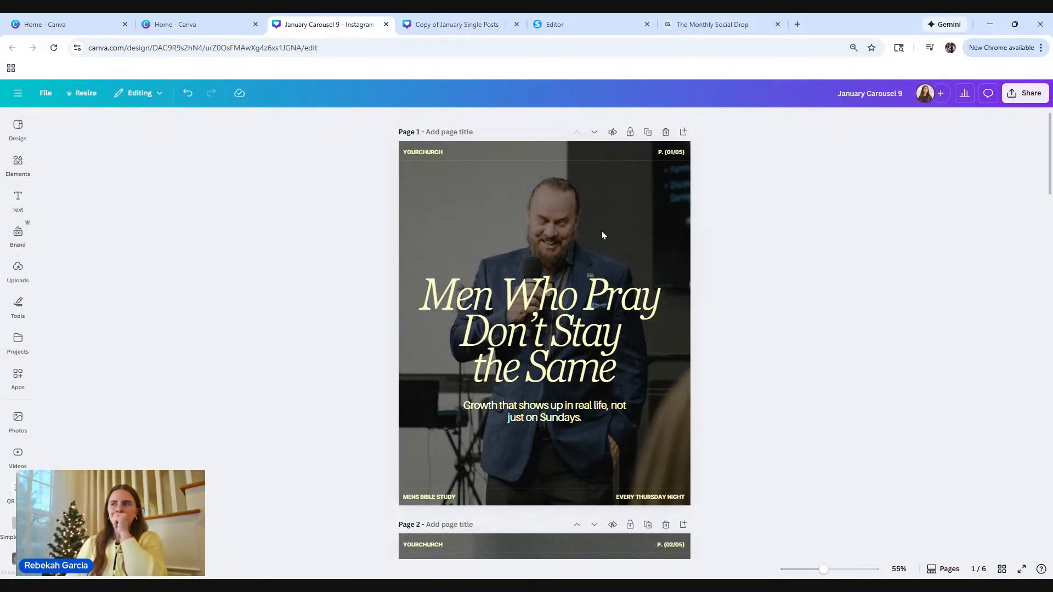
pyautogui.click(454, 24)
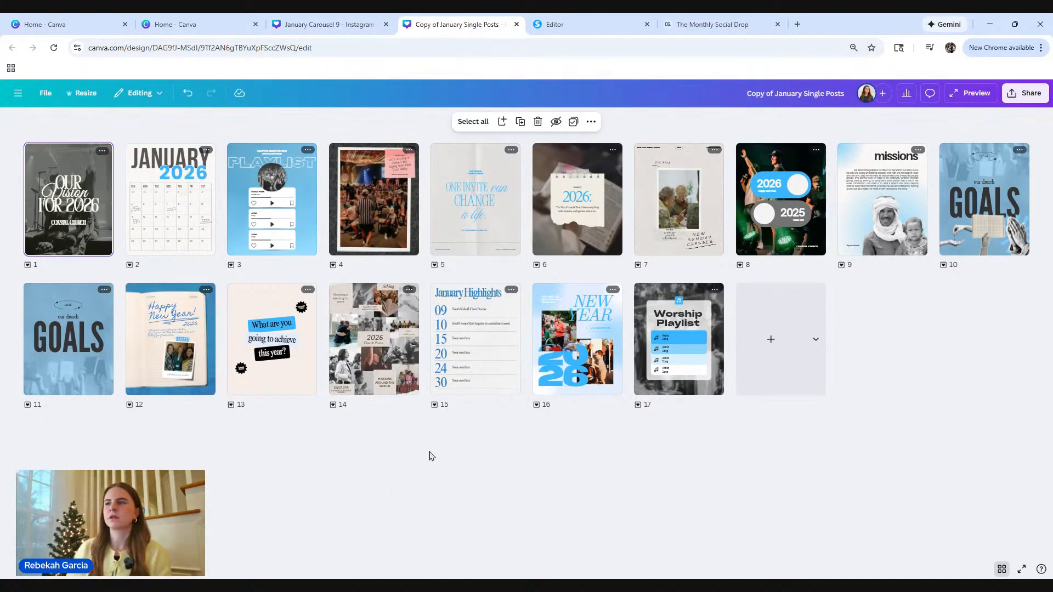
pyautogui.click(711, 26)
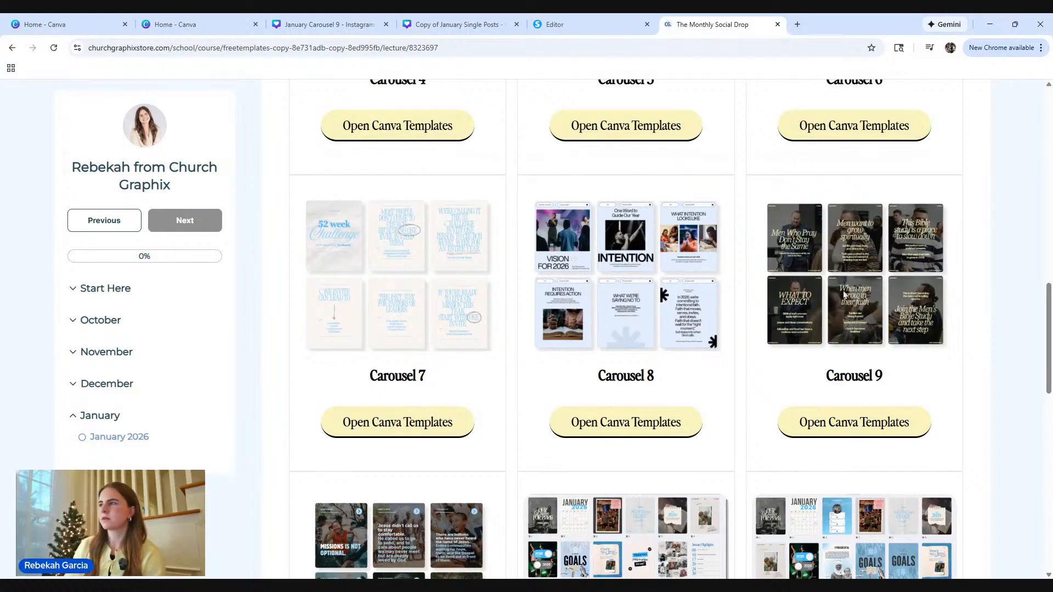
pyautogui.scroll(-6, 685, 318)
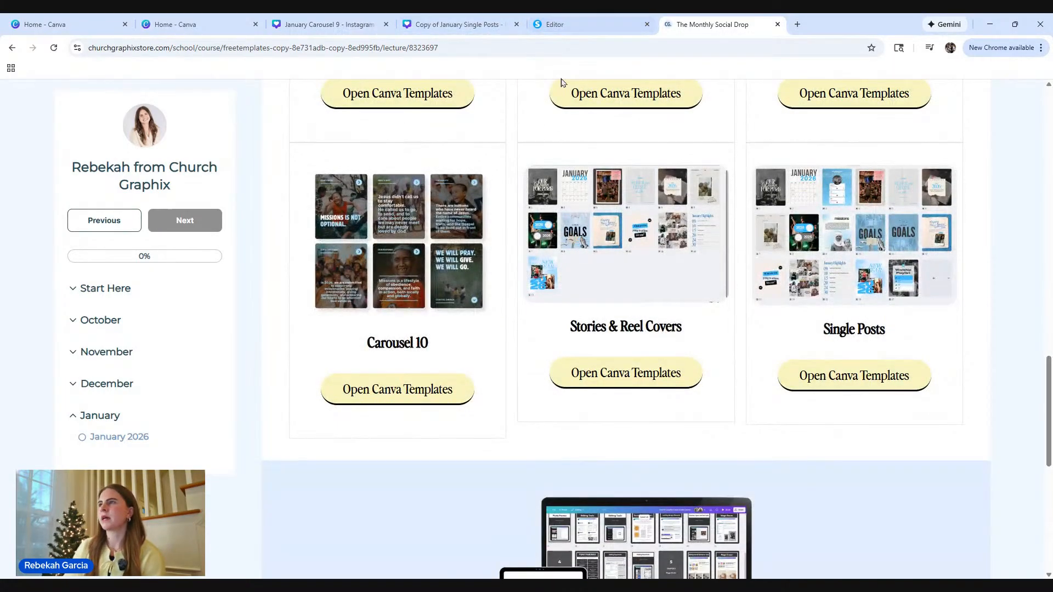
pyautogui.click(464, 24)
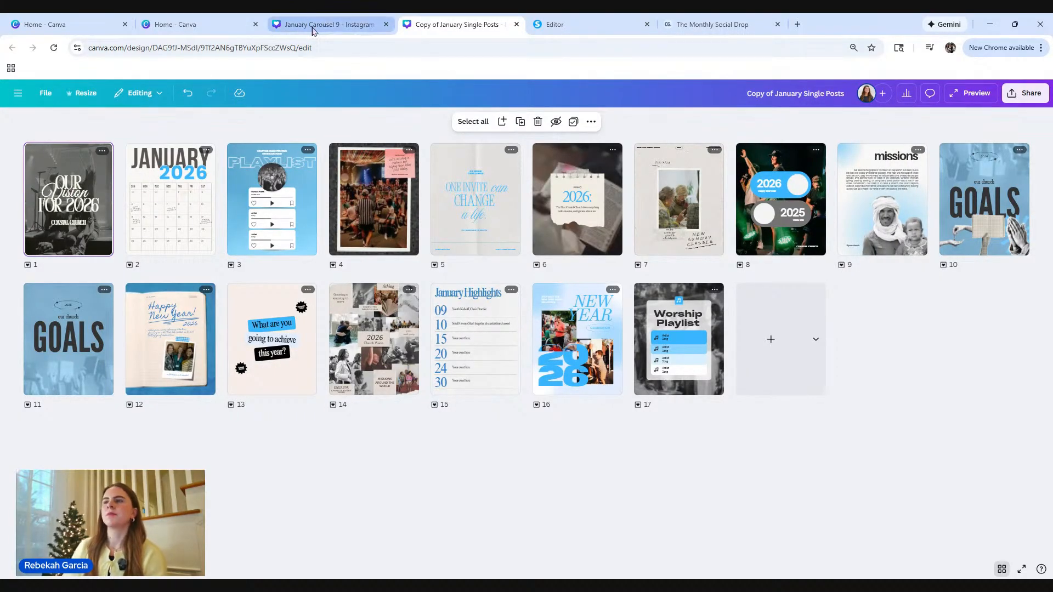
pyautogui.click(345, 30)
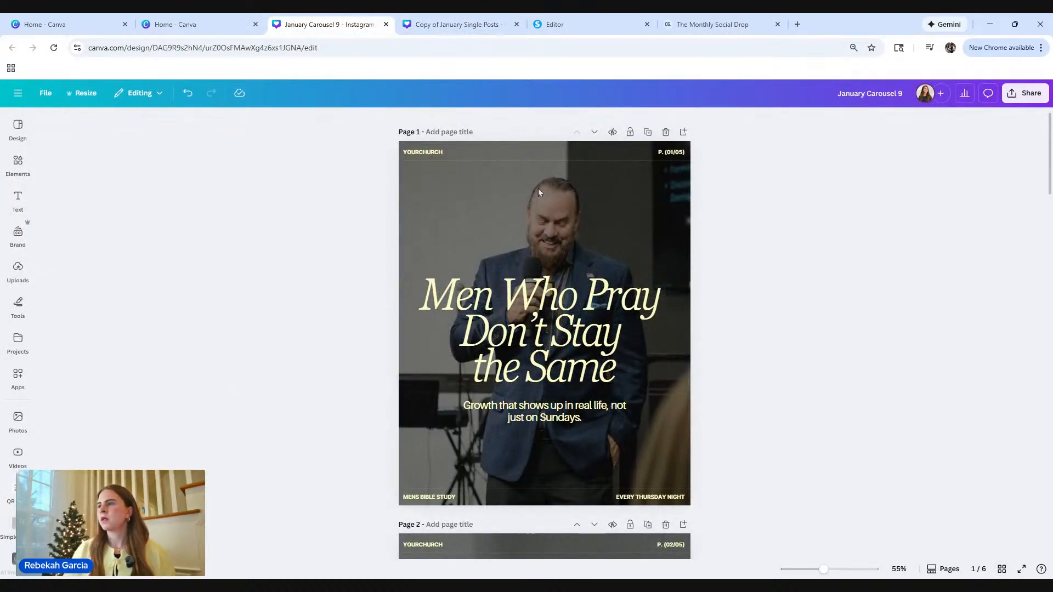
# Slide the dark overlay off page 1's photo and delete the three overlay layers so the photo is uncovered.
pyautogui.click(509, 223)
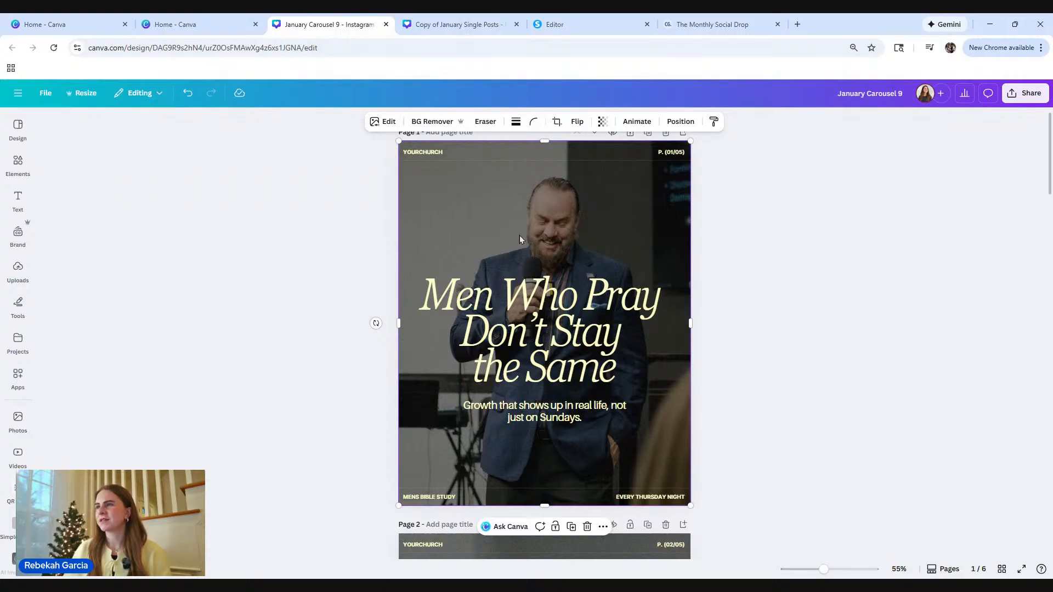
pyautogui.moveTo(519, 235); pyautogui.dragTo(482, 217)
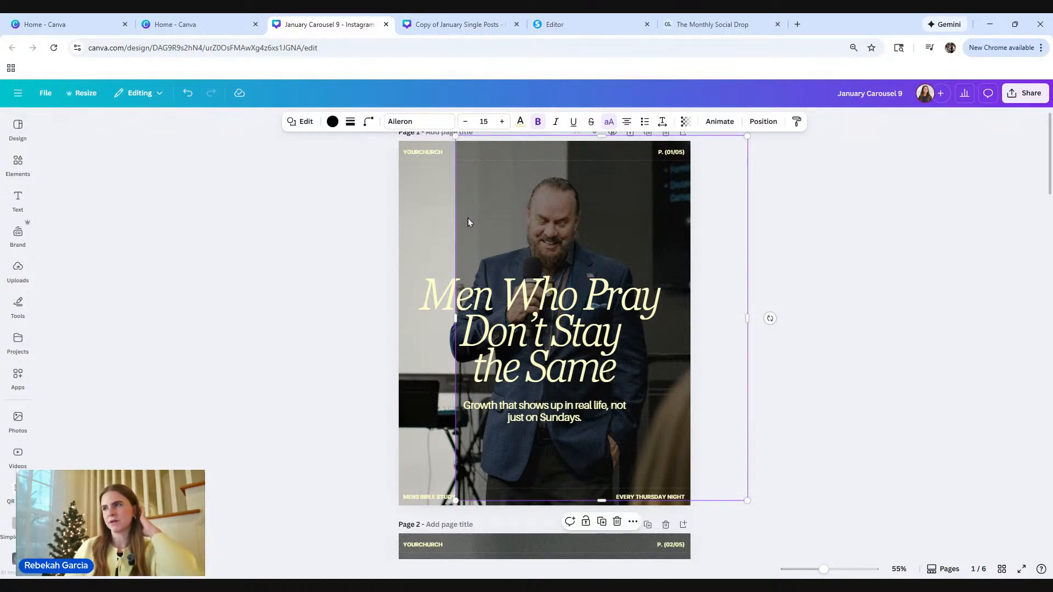
pyautogui.click(762, 124)
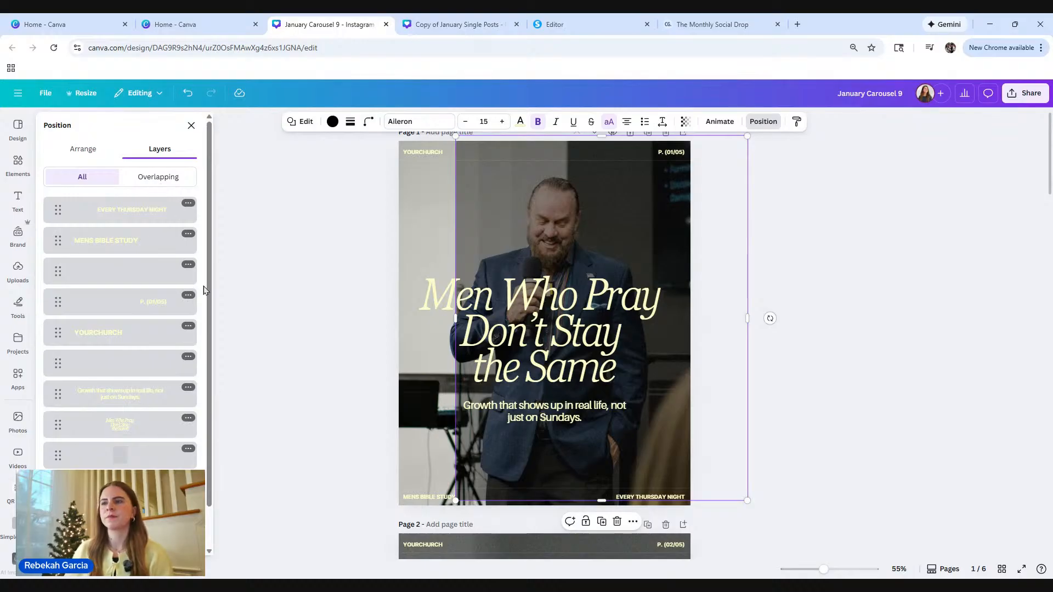
pyautogui.scroll(-1, 213, 280)
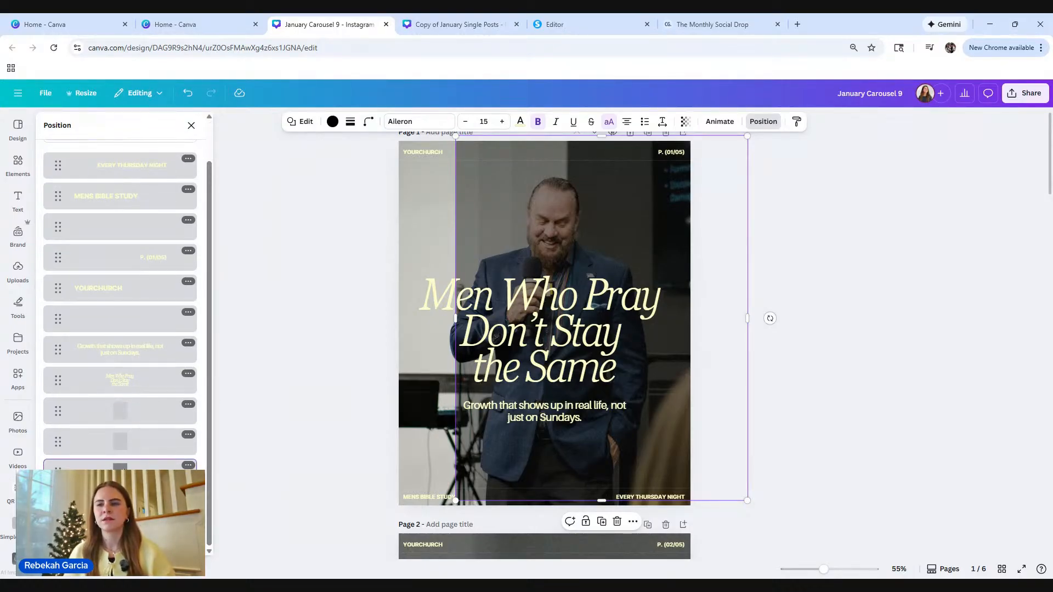
pyautogui.keyDown('shift'); pyautogui.click(133, 414); pyautogui.keyUp('shift')
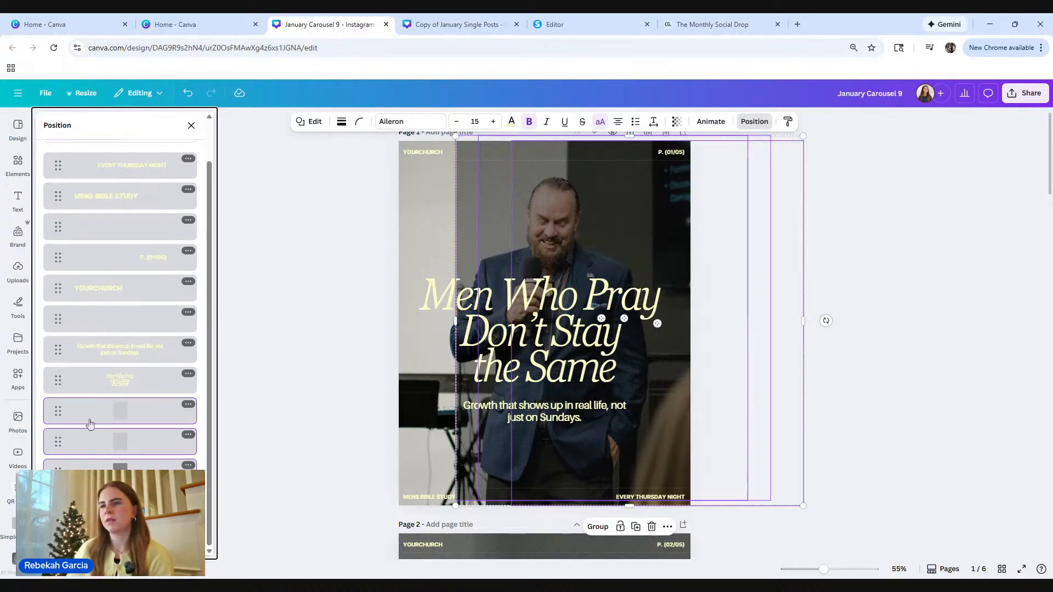
pyautogui.moveTo(61, 412); pyautogui.dragTo(55, 540)
pyautogui.moveTo(217, 540); pyautogui.dragTo(219, 438)
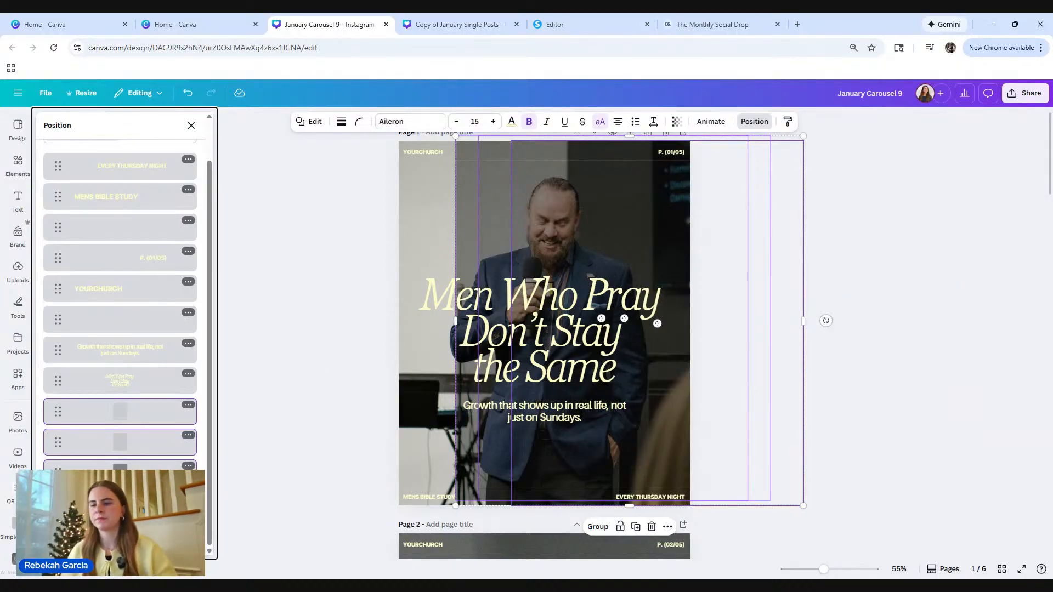
pyautogui.press('Escape')
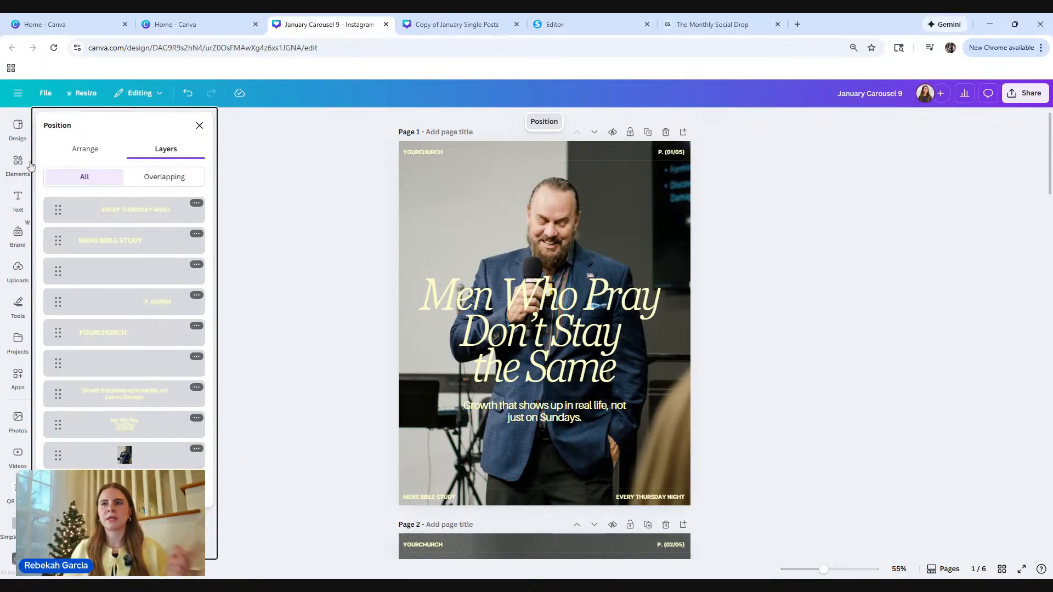
# Check the uploaded images and search the elements library for "pastor".
pyautogui.click(9, 165)
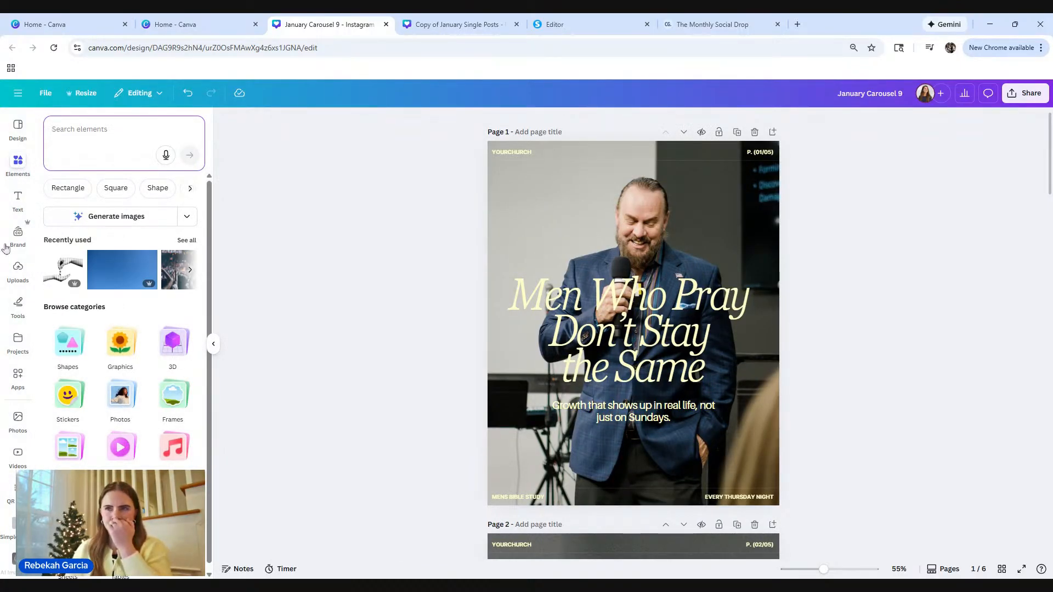
pyautogui.click(17, 260)
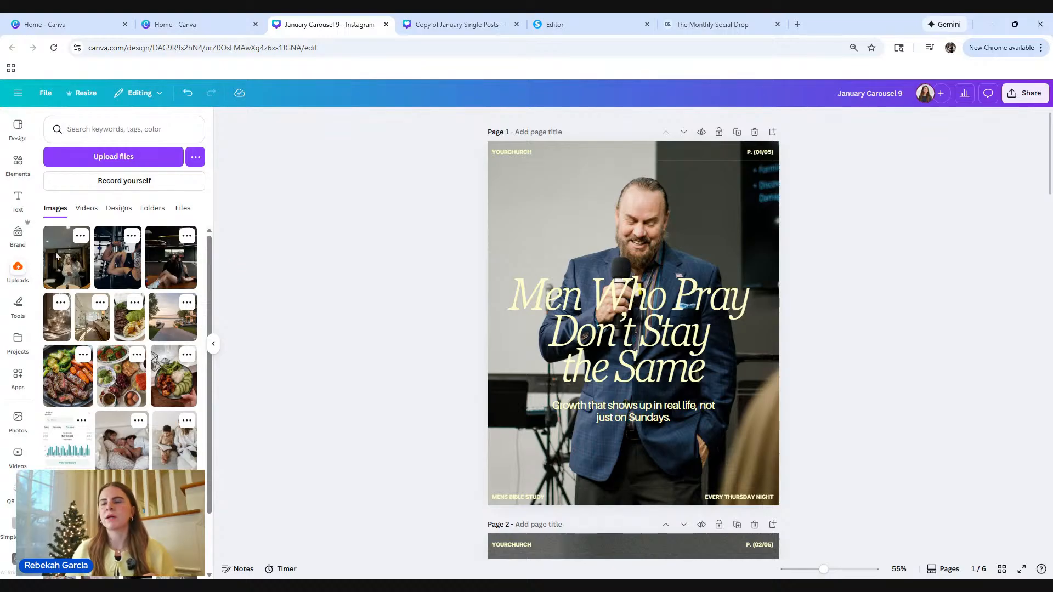
pyautogui.click(22, 164)
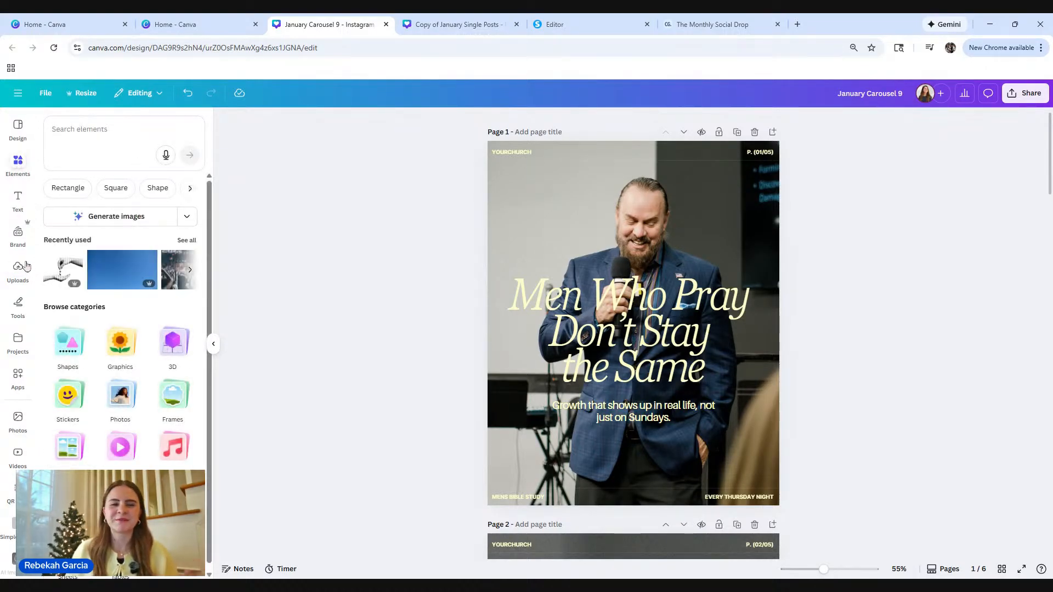
pyautogui.click(91, 130)
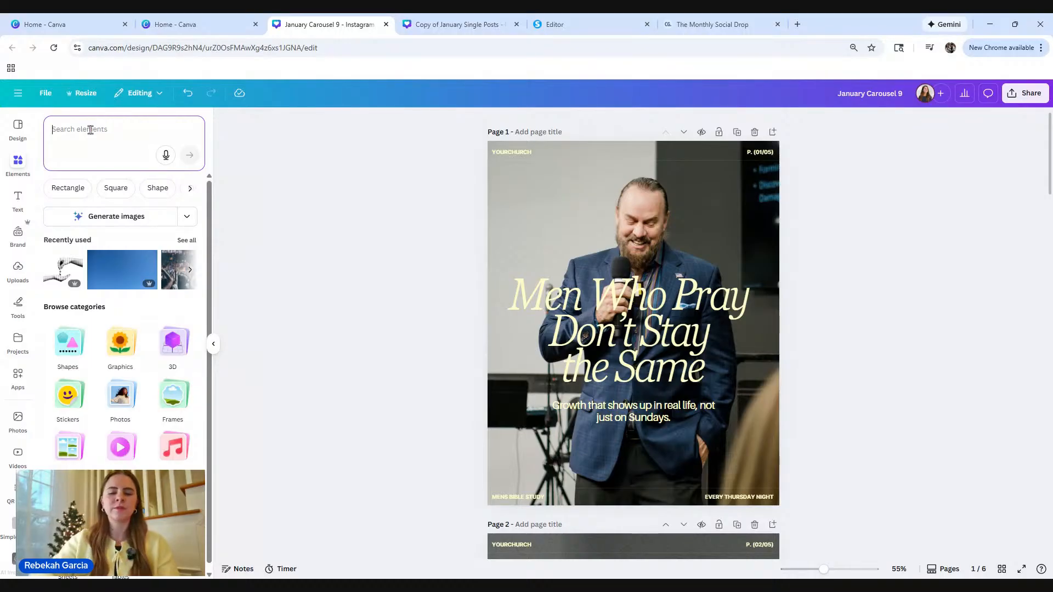
pyautogui.write('pastor')
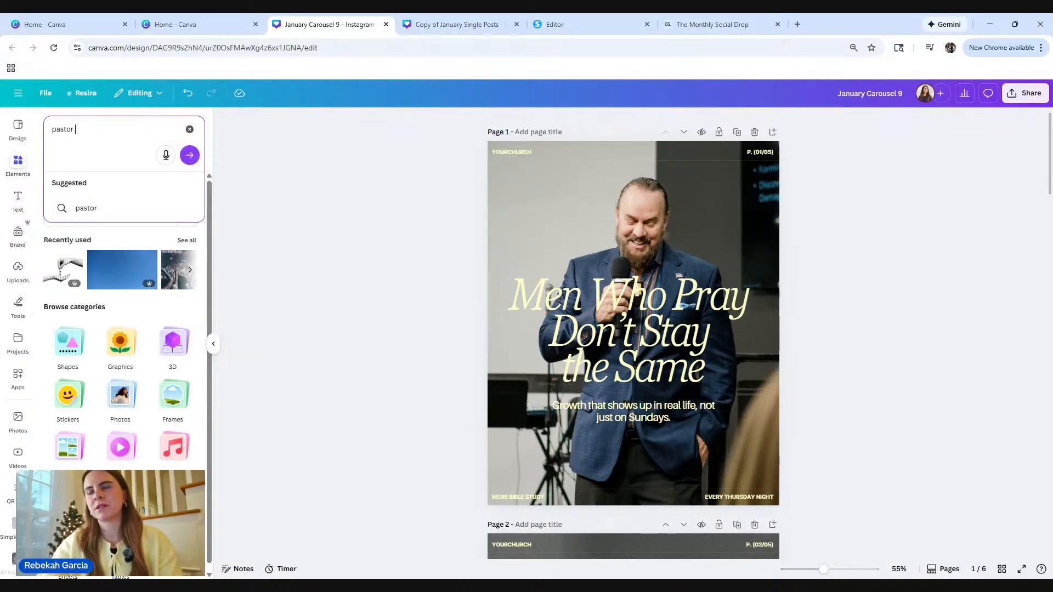
pyautogui.press('Return')
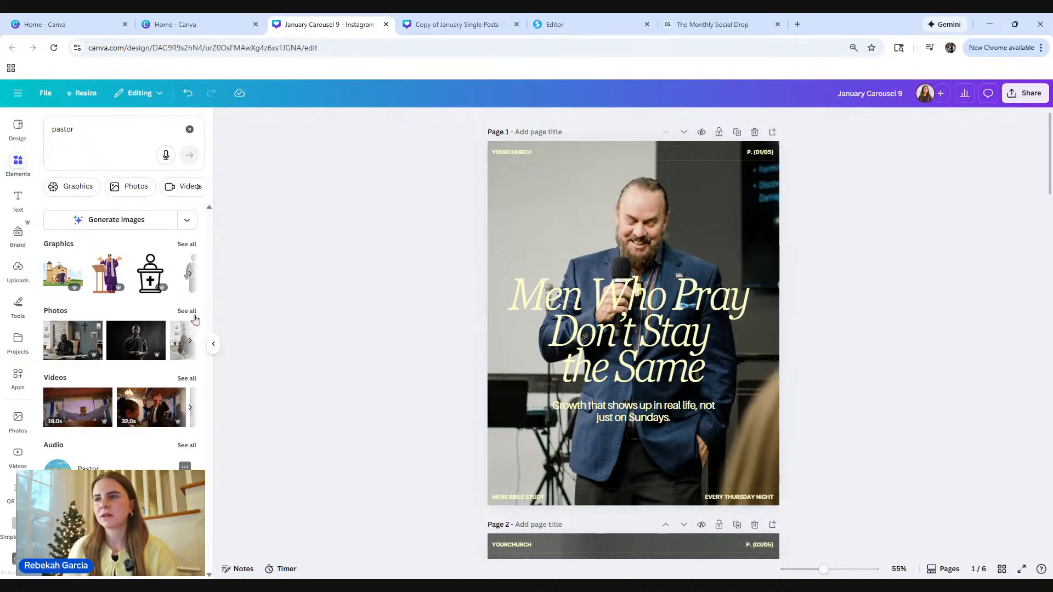
# Show all photo results for "pastor" and replace page 1's photo with the man in a blue suit at a glass lectern.
pyautogui.click(187, 311)
pyautogui.scroll(-5, 174, 318)
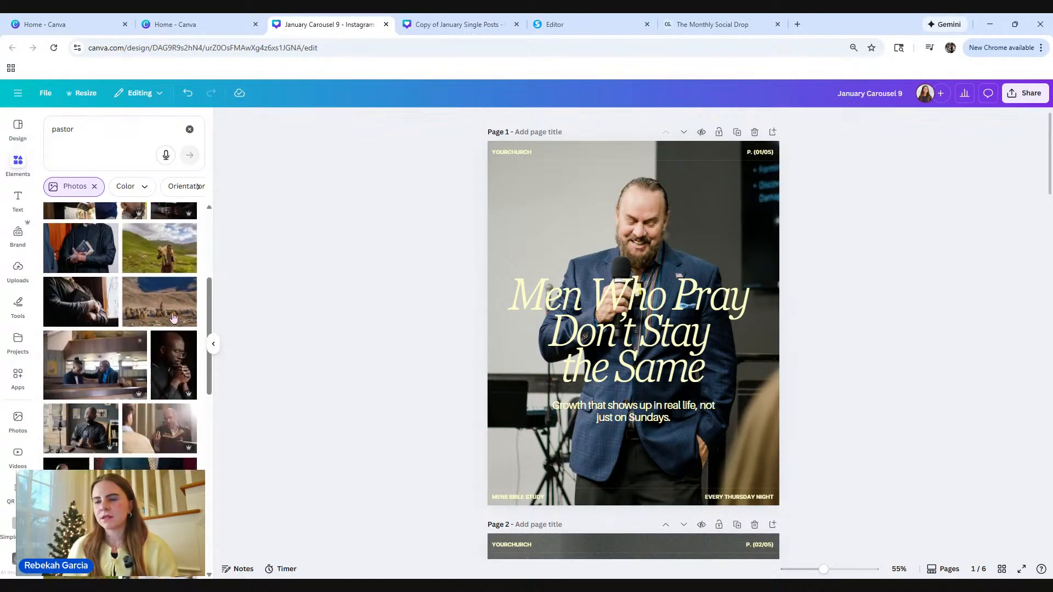
pyautogui.scroll(-10, 174, 318)
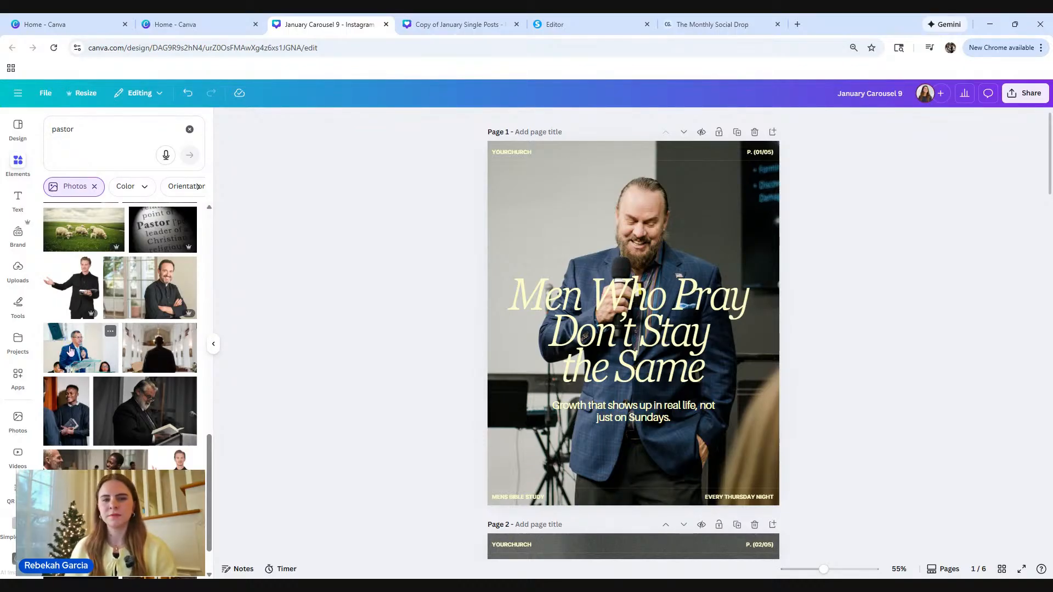
pyautogui.moveTo(70, 351); pyautogui.dragTo(535, 206)
# Reposition the new photo inside page 1's crop frame, shifting it to the right to centre the speaker.
pyautogui.doubleClick(696, 238)
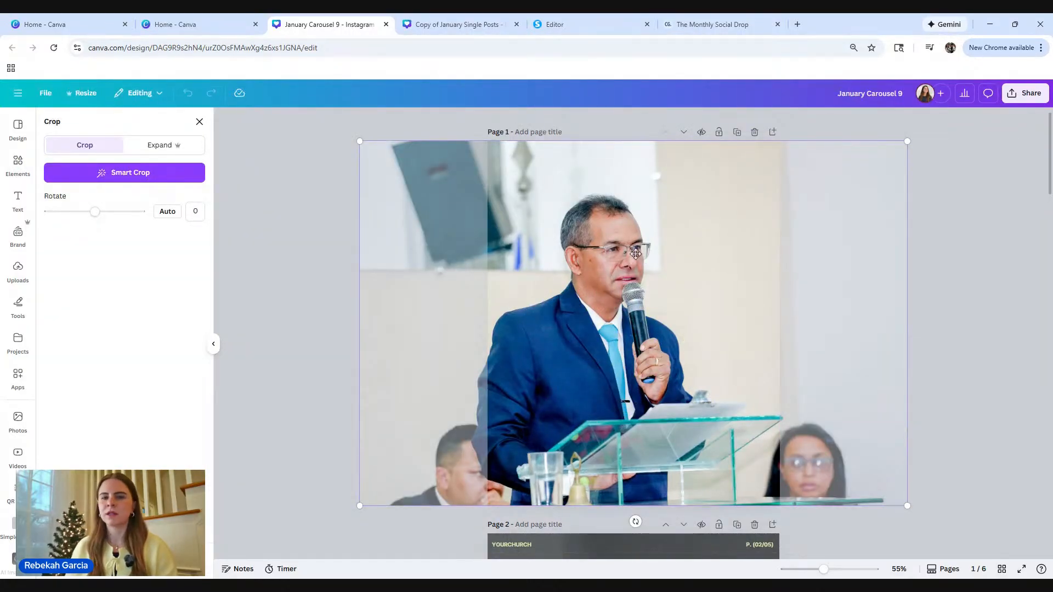
pyautogui.moveTo(640, 256); pyautogui.dragTo(684, 253)
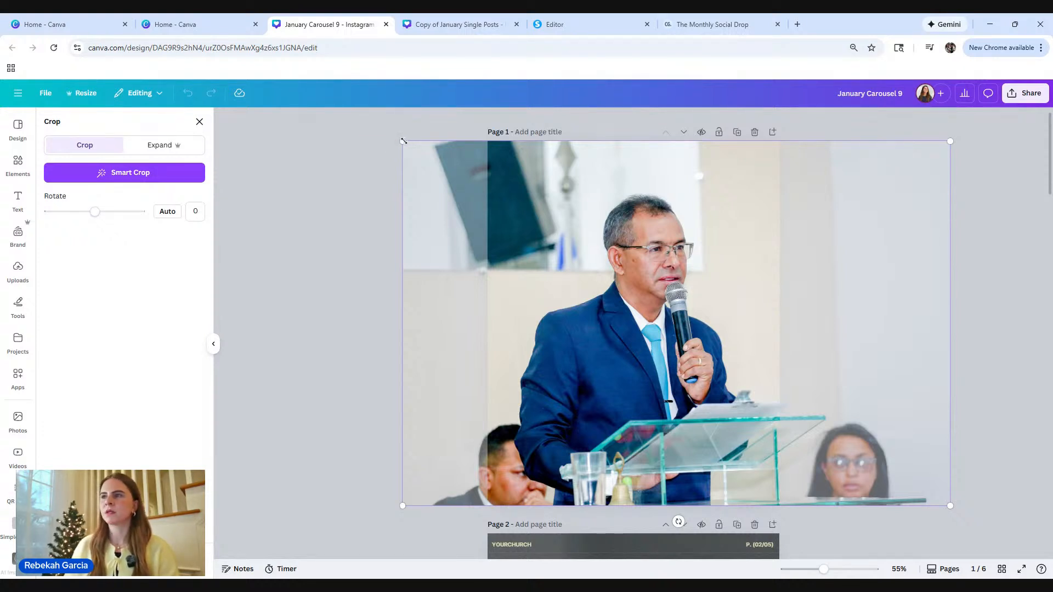
pyautogui.moveTo(403, 141)
pyautogui.mouseDown()
pyautogui.moveTo(364, 117)
pyautogui.moveTo(403, 141)
pyautogui.mouseUp()
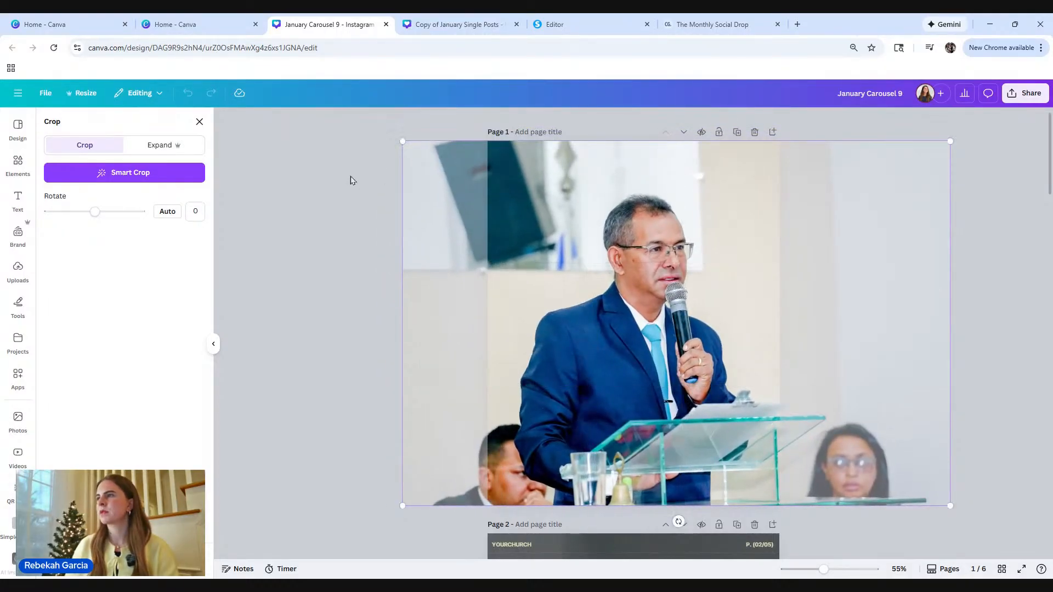
pyautogui.click(359, 187)
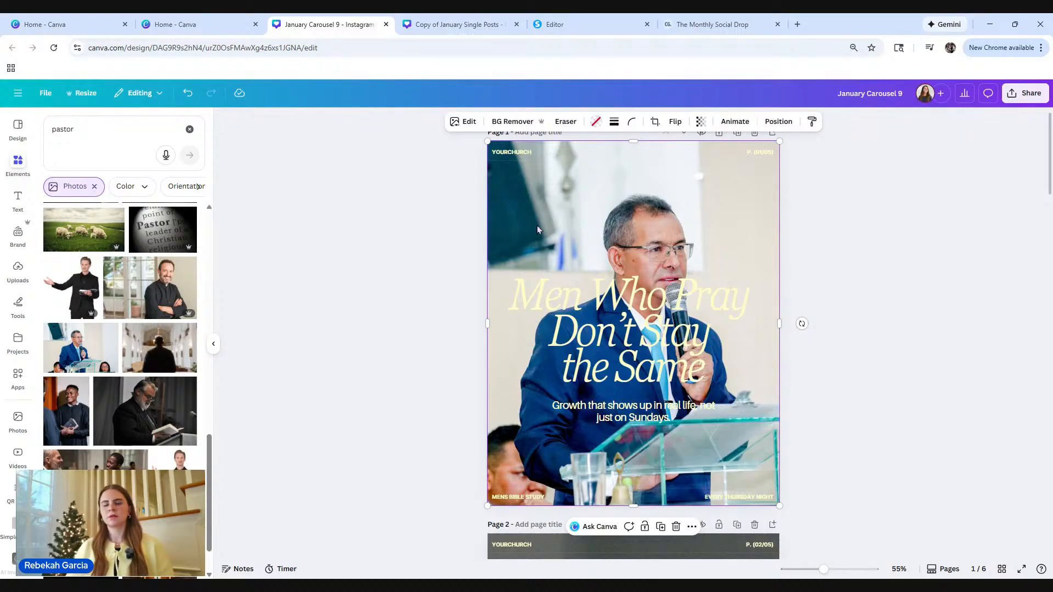
# Paste the three overlay layers onto page 1 and move them beneath the text layers in the stacking order.
pyautogui.hotkey('ctrl', 'a')
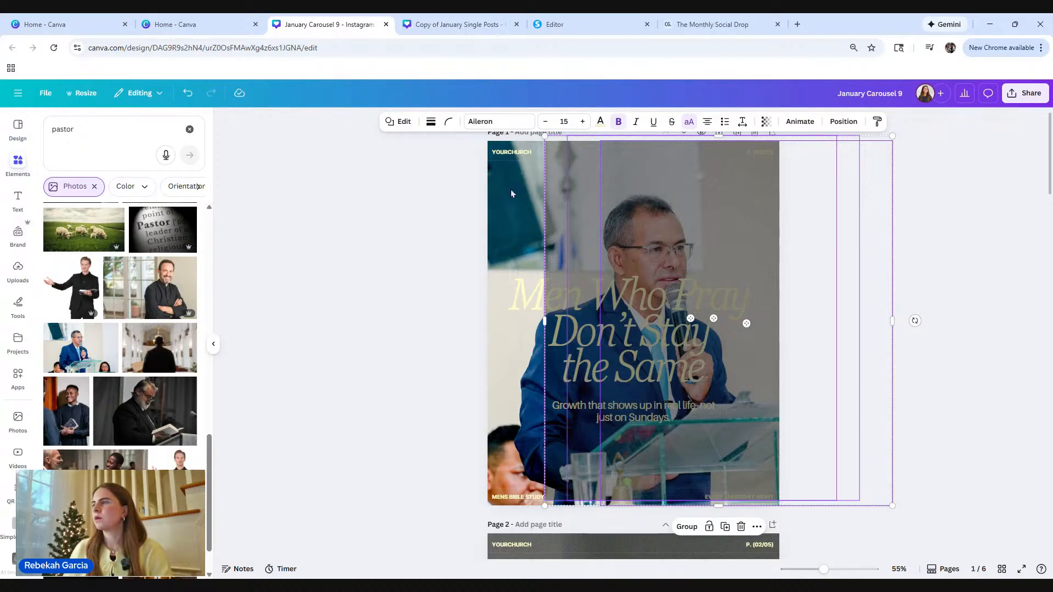
pyautogui.click(830, 124)
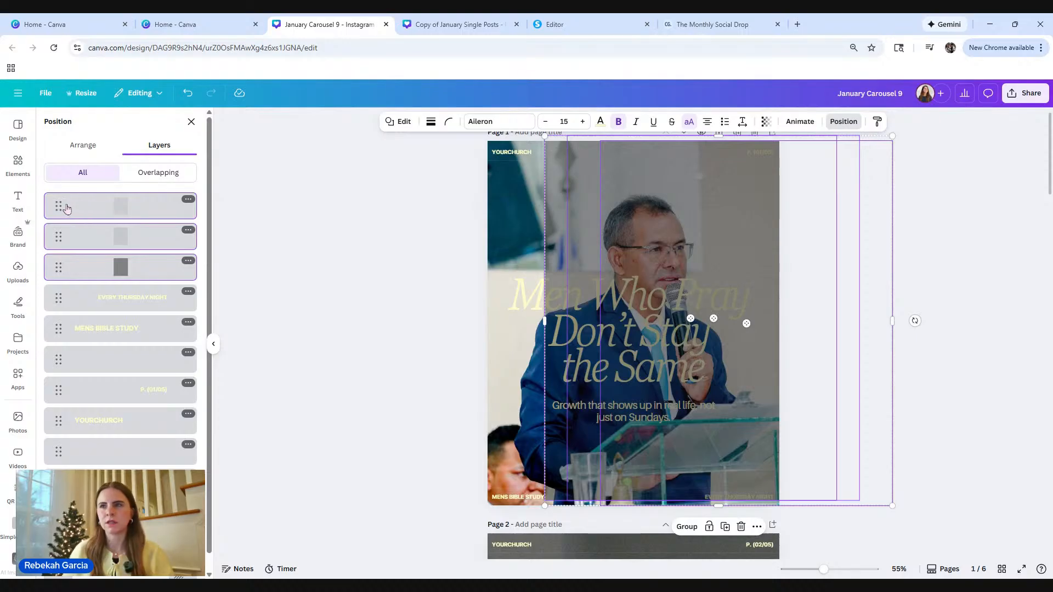
pyautogui.moveTo(61, 206); pyautogui.dragTo(217, 507)
pyautogui.click(433, 245)
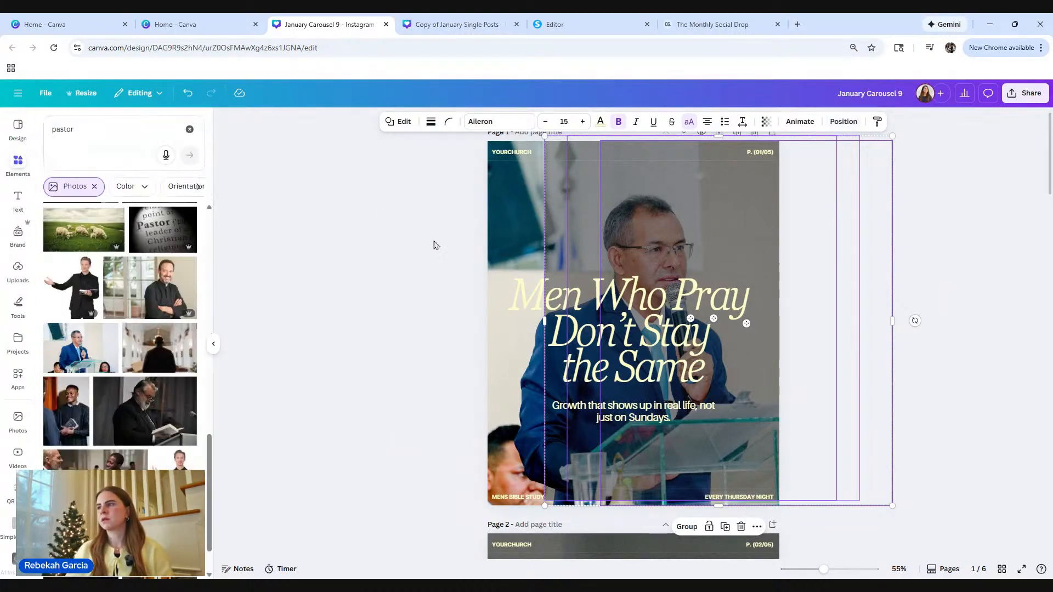
# Align each pasted overlay with page 1's edges so the overlays cover the whole photo.
pyautogui.click(558, 242)
pyautogui.moveTo(556, 252); pyautogui.dragTo(499, 257)
pyautogui.click(582, 238)
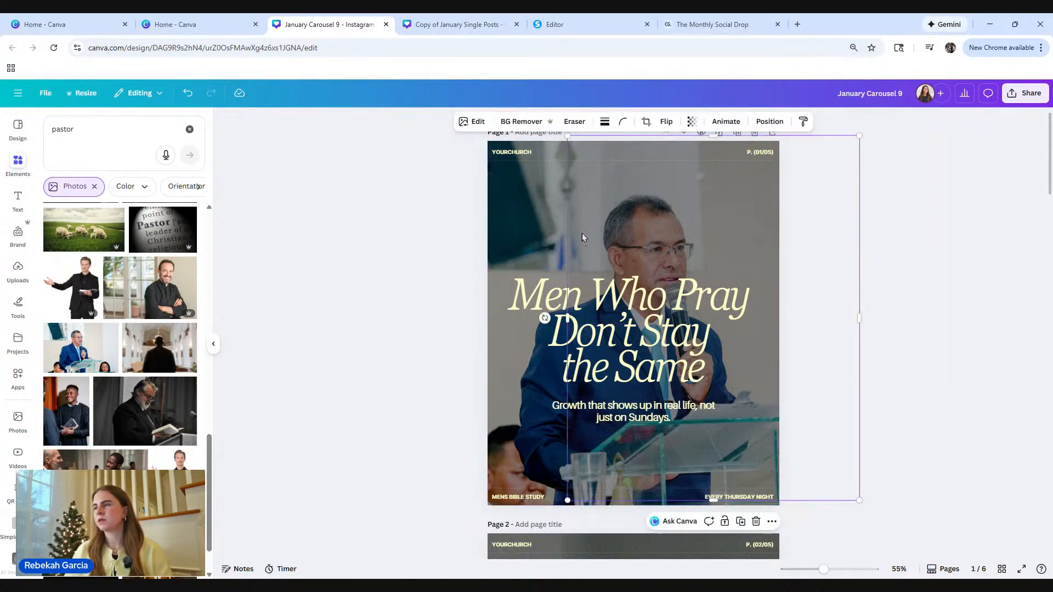
pyautogui.moveTo(631, 224); pyautogui.dragTo(538, 203)
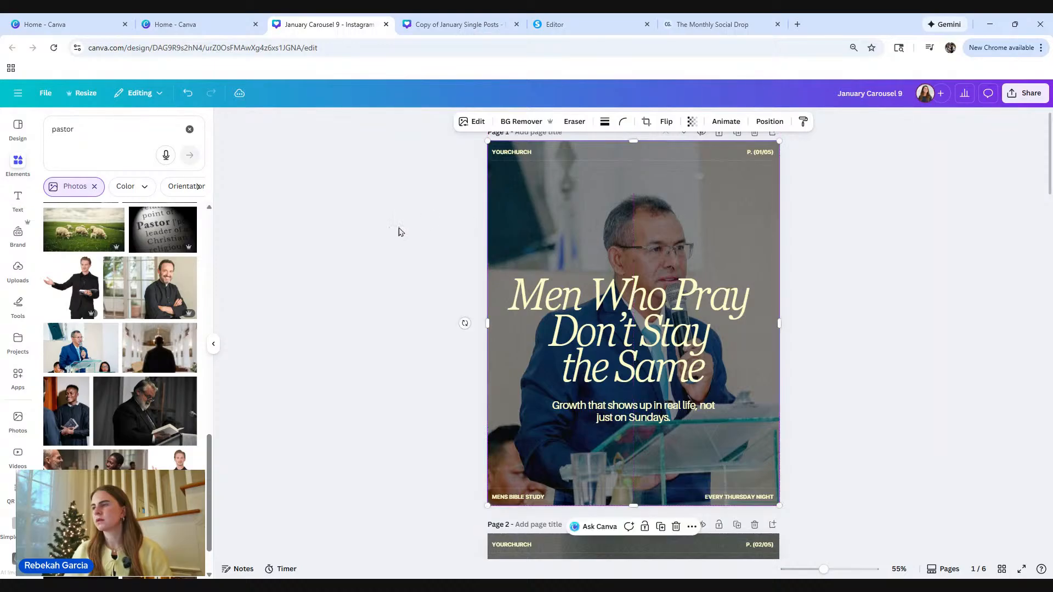
pyautogui.click(398, 231)
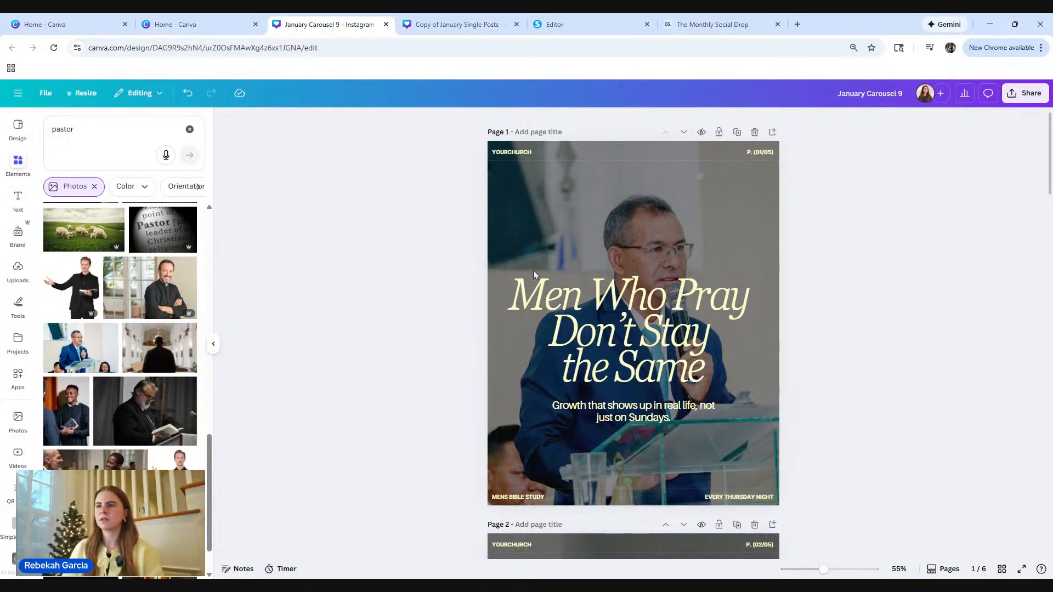
# Select the overlay layers on page 2 and delete them to uncover the photo.
pyautogui.scroll(-5, 531, 271)
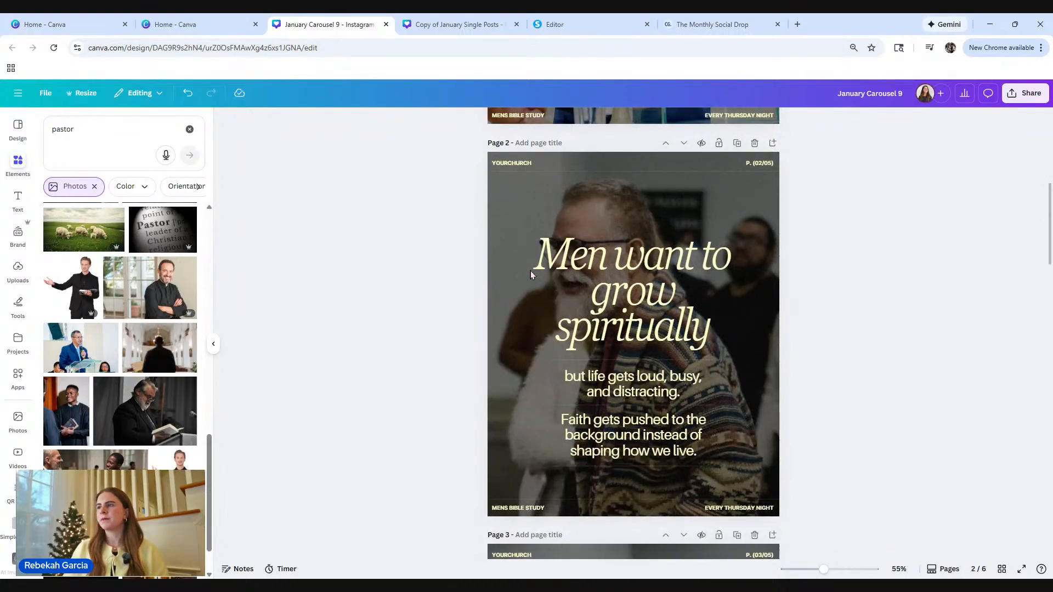
pyautogui.click(537, 207)
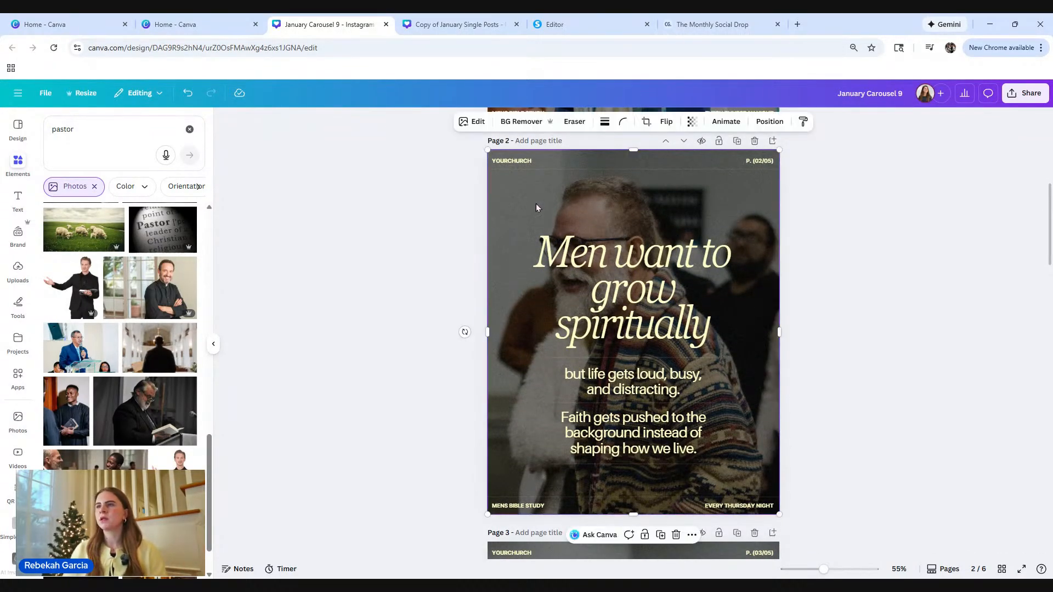
pyautogui.click(771, 122)
pyautogui.scroll(-3, 140, 351)
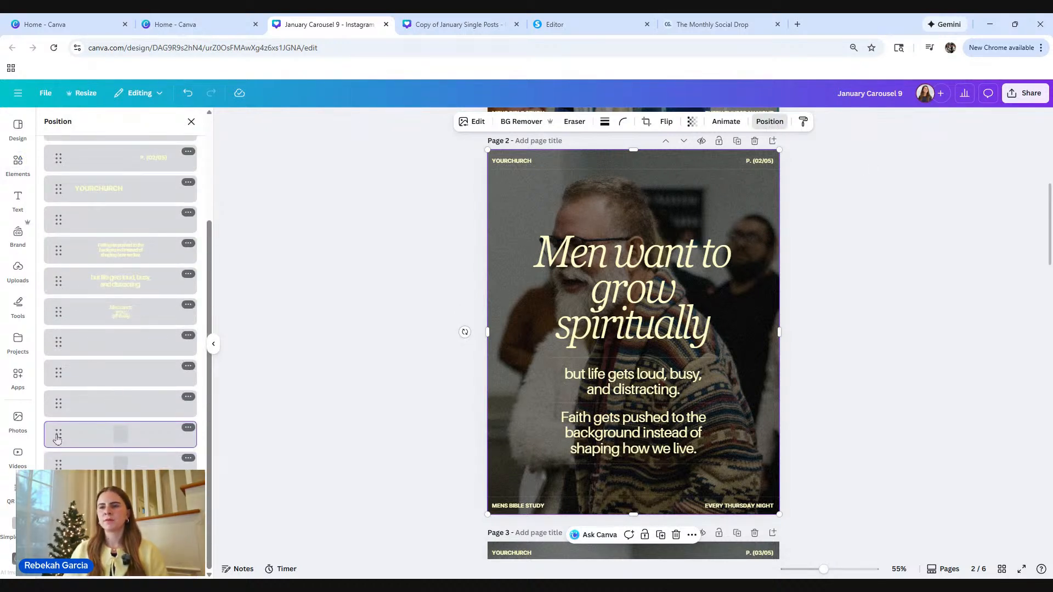
pyautogui.keyDown('shift'); pyautogui.click(105, 466); pyautogui.keyUp('shift')
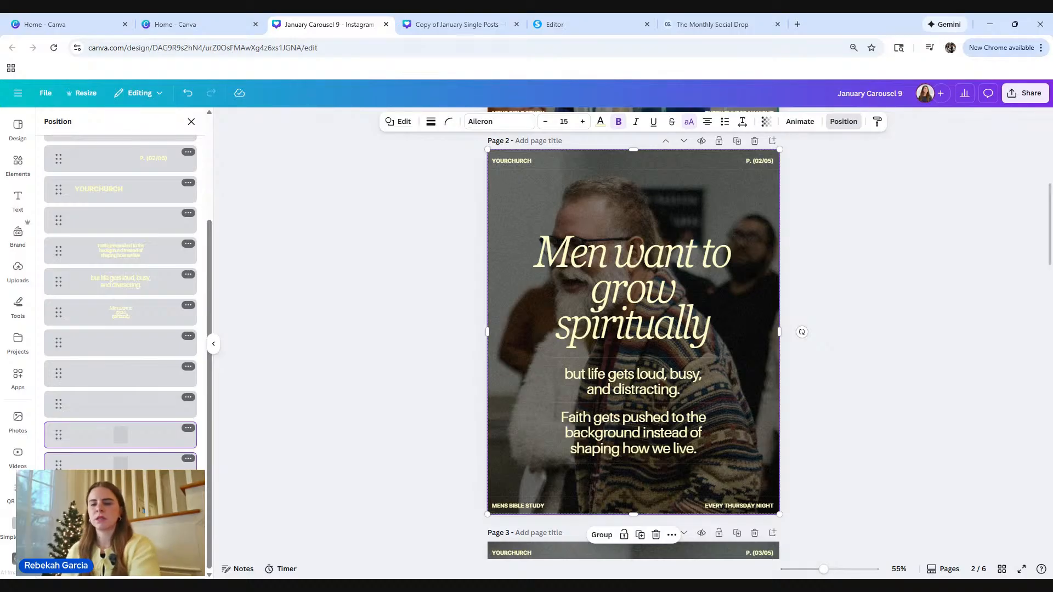
pyautogui.press('Delete')
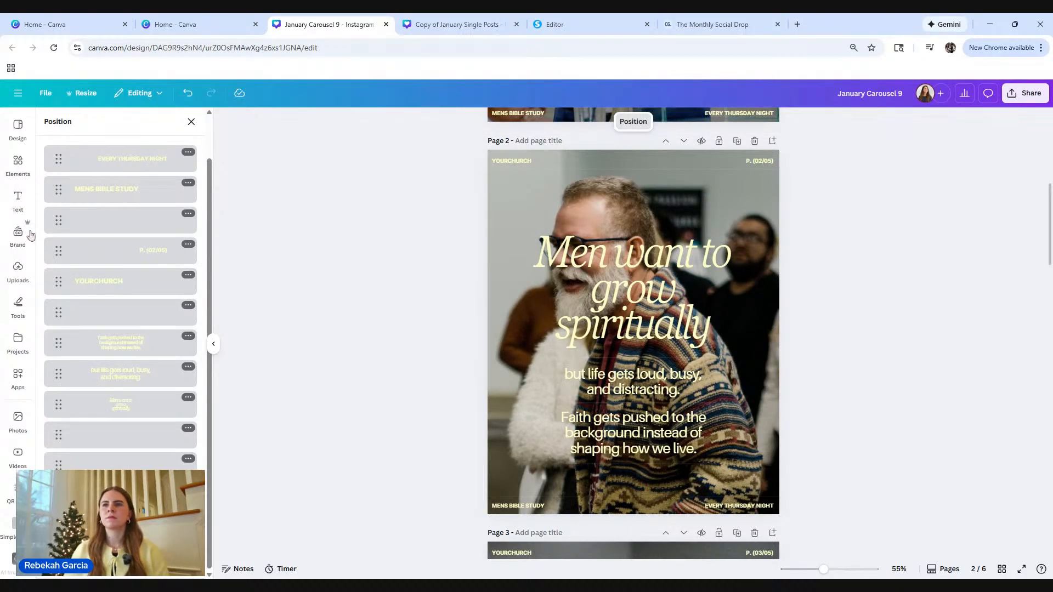
# Check the uploaded images, then replace page 2's photo with the grazing sheep photo from the "pastor" results.
pyautogui.click(18, 266)
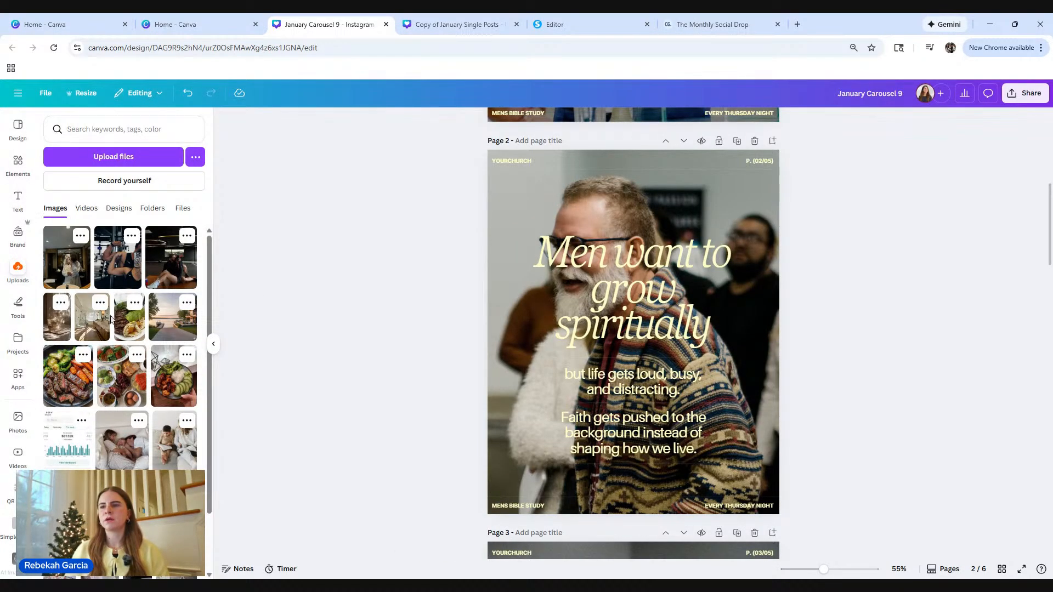
pyautogui.scroll(-3, 144, 355)
pyautogui.scroll(3, 144, 355)
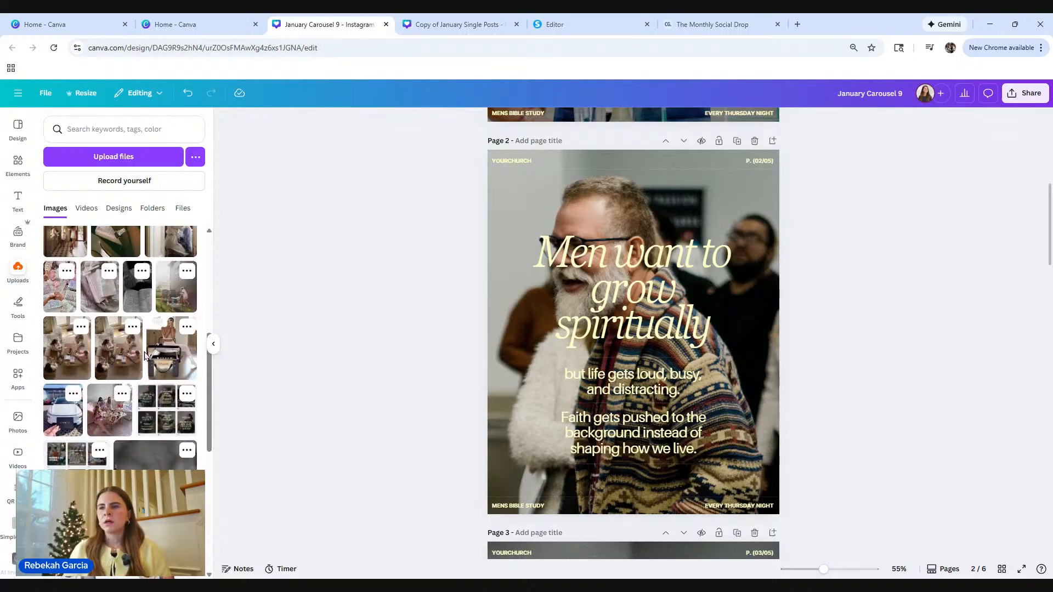
pyautogui.click(18, 162)
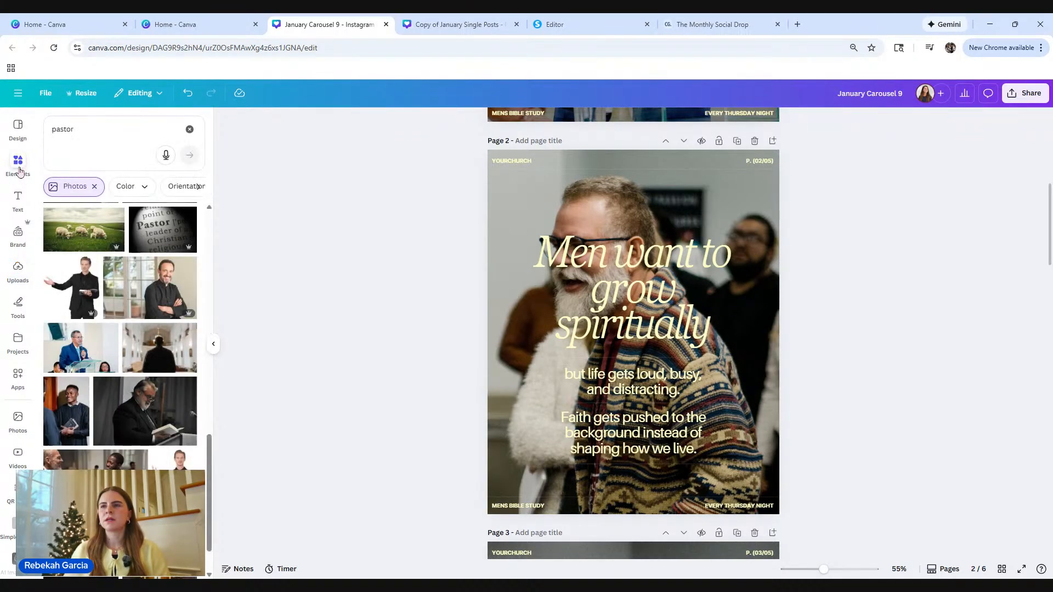
pyautogui.click(103, 132)
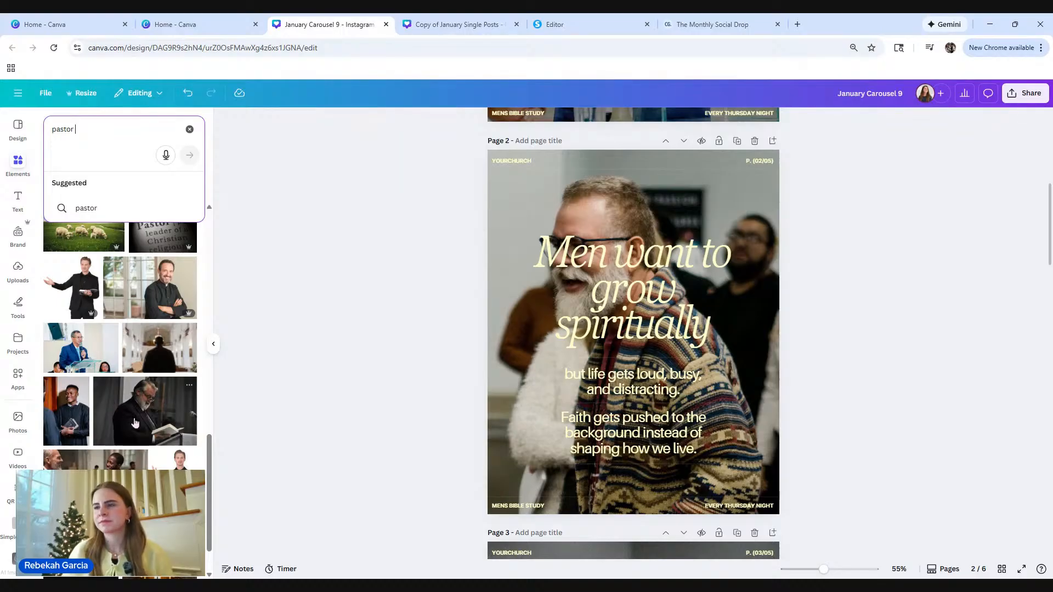
pyautogui.scroll(-2, 137, 424)
pyautogui.scroll(3, 151, 412)
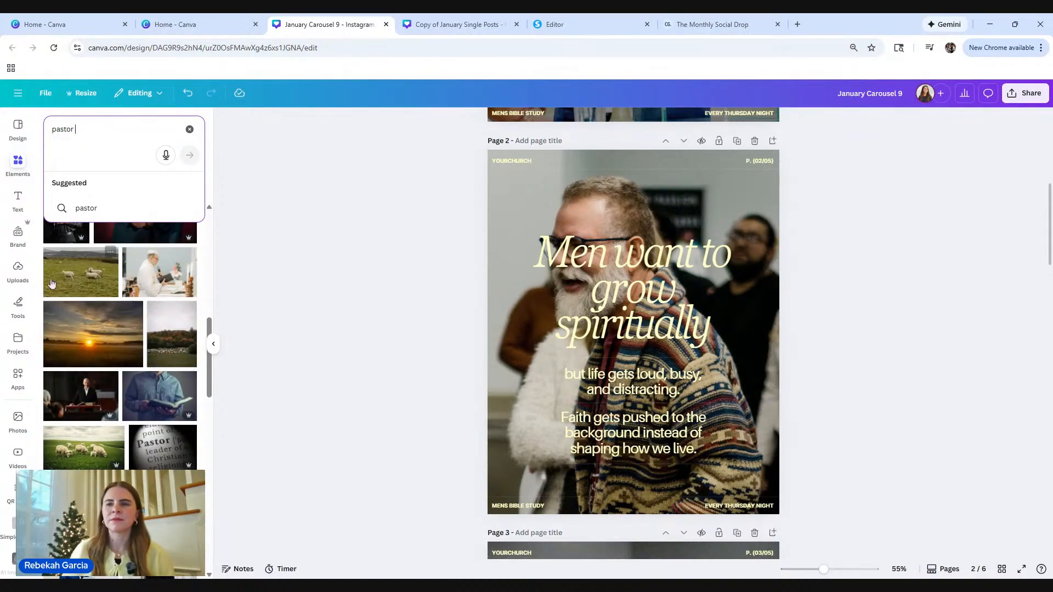
pyautogui.click(81, 274)
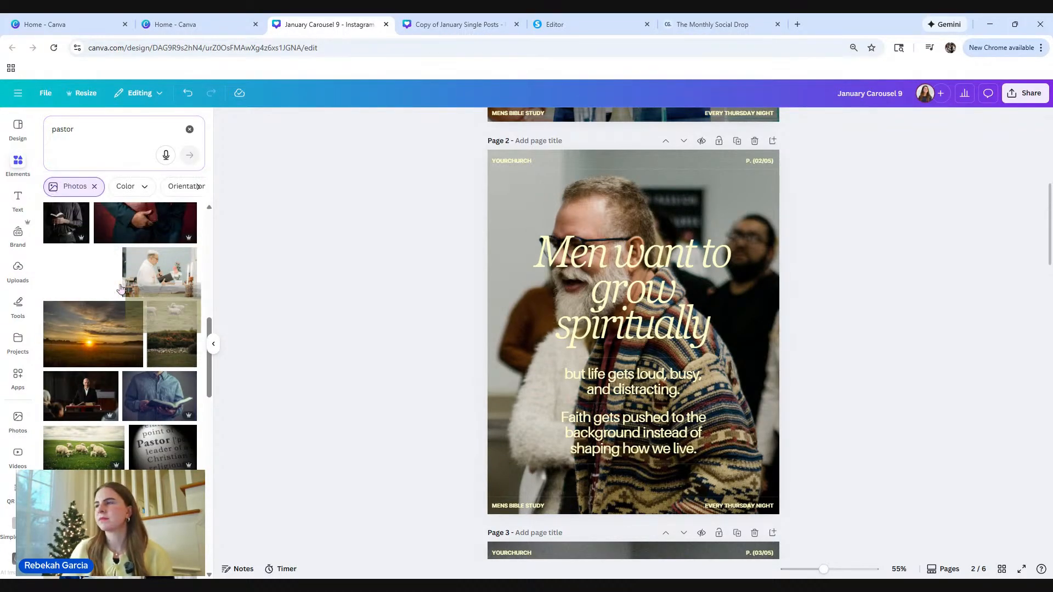
pyautogui.moveTo(121, 289); pyautogui.dragTo(521, 244)
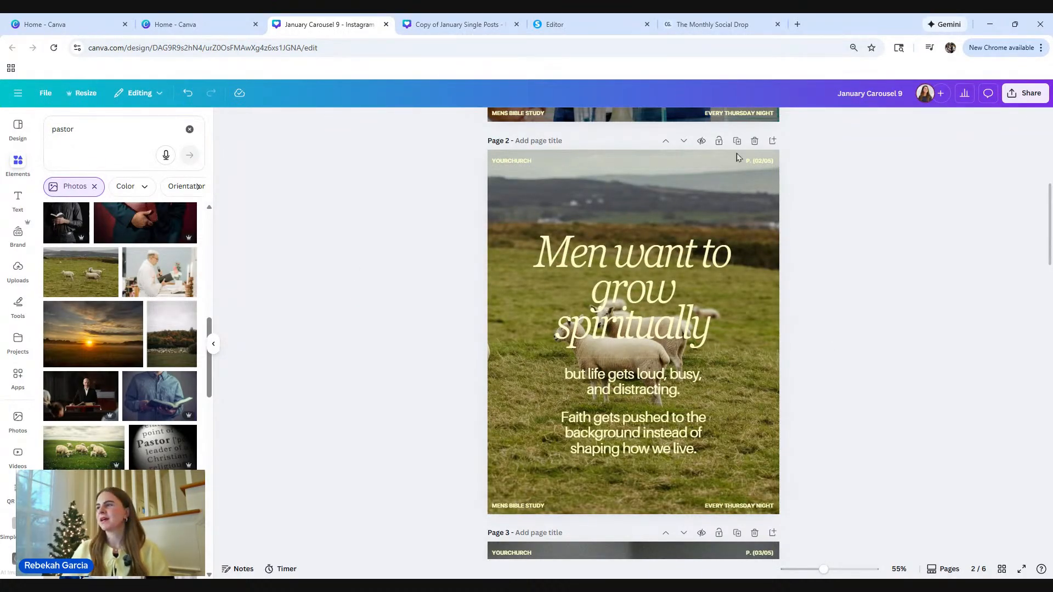
# Paste the three overlays onto page 2 and move their layers beneath the page's text.
pyautogui.click(587, 197)
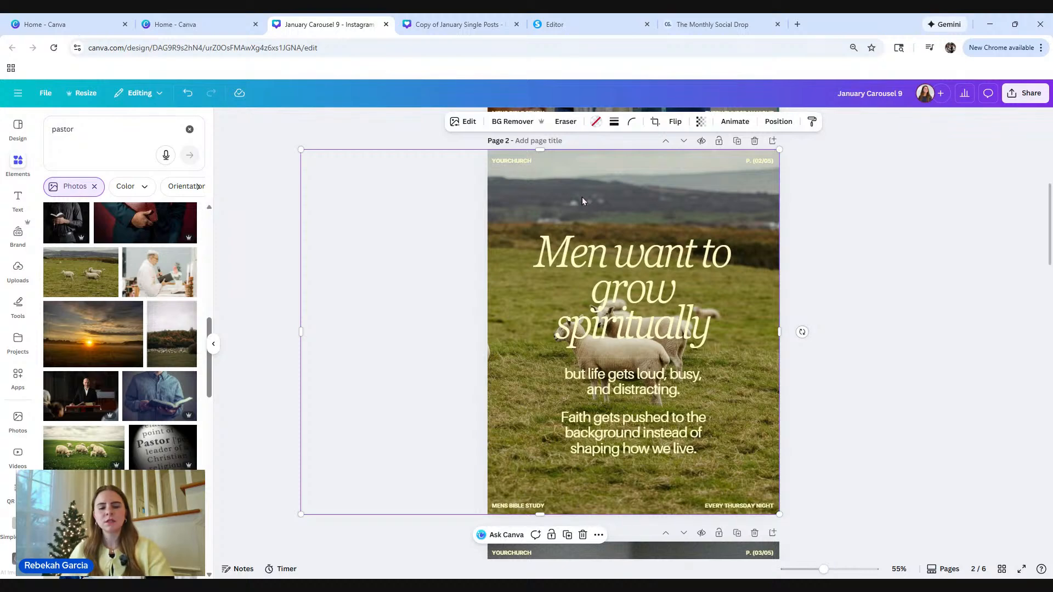
pyautogui.hotkey('ctrl', 'v')
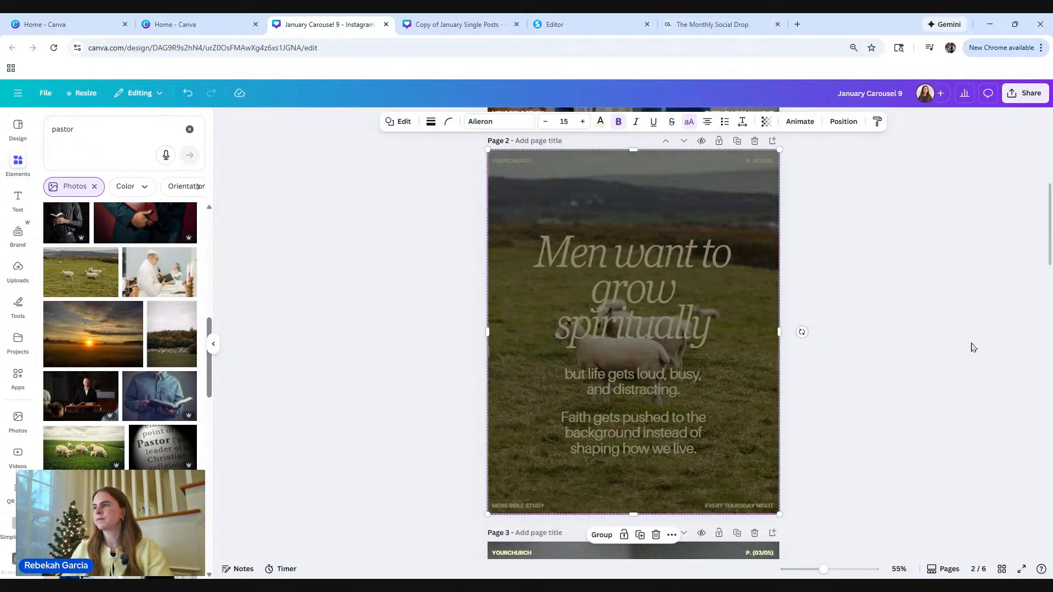
pyautogui.click(845, 313)
pyautogui.click(641, 213)
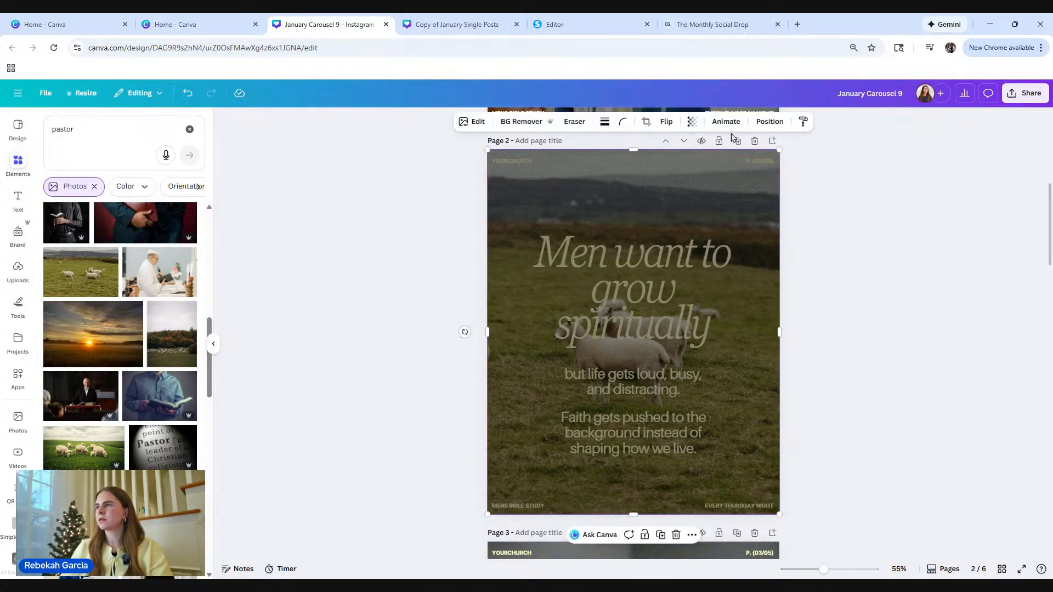
pyautogui.click(769, 121)
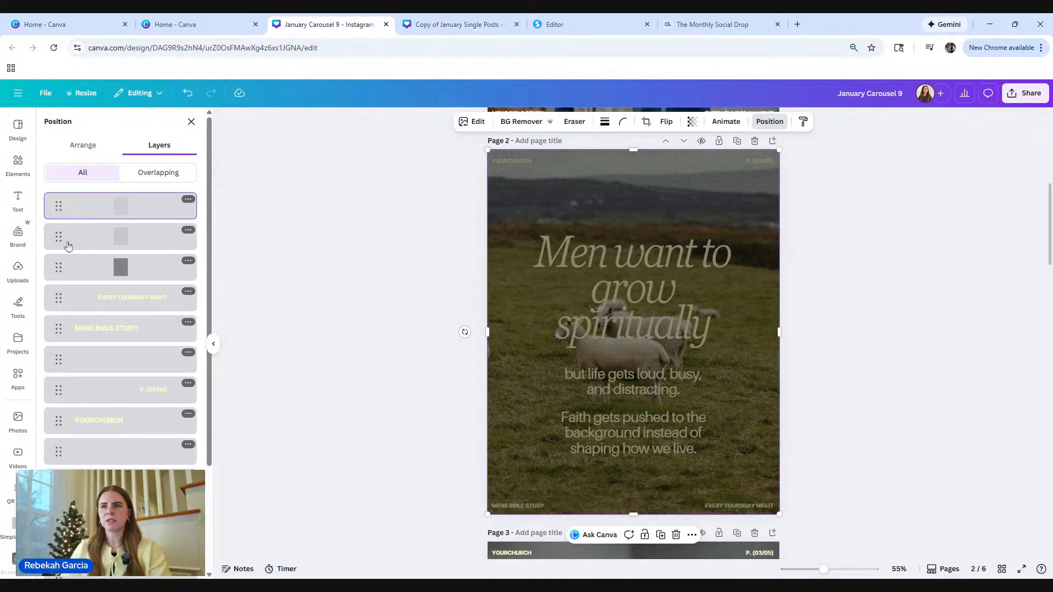
pyautogui.keyDown('shift'); pyautogui.click(59, 267); pyautogui.keyUp('shift')
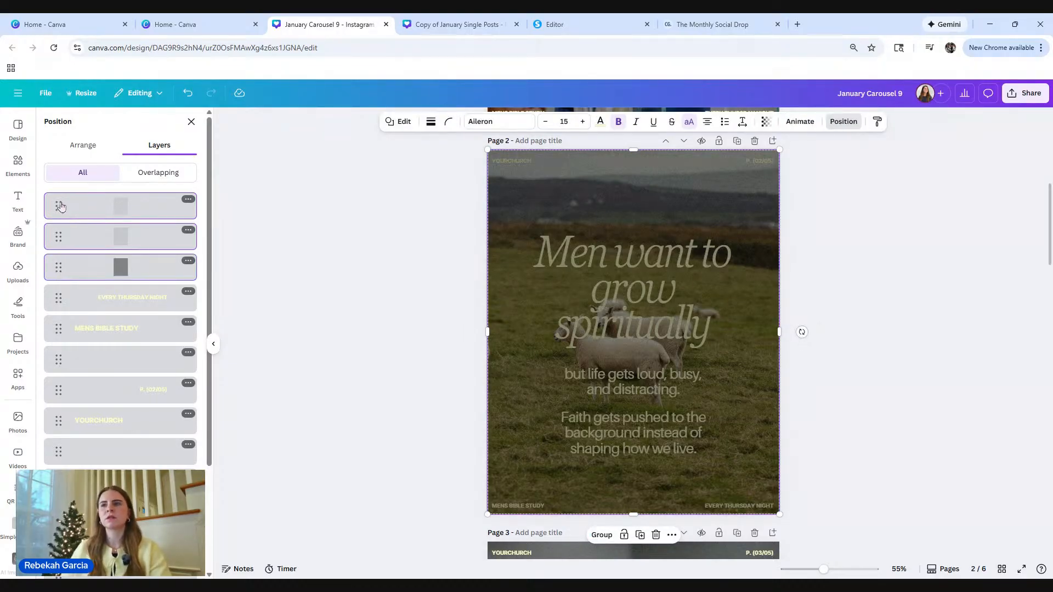
pyautogui.moveTo(58, 206); pyautogui.dragTo(216, 527)
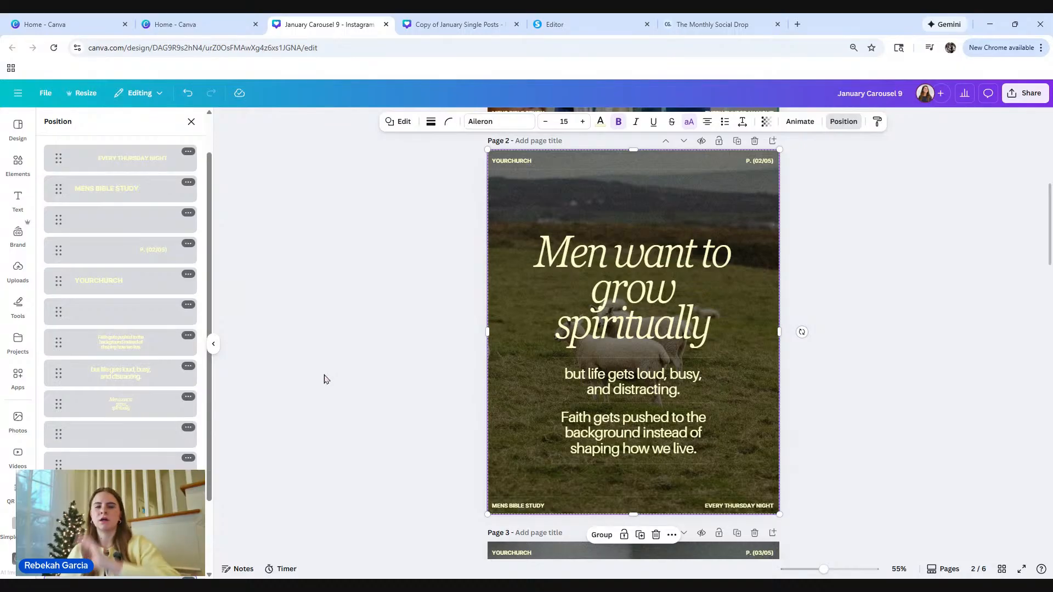
pyautogui.click(371, 360)
# Review the carousel's pages in the editor and in the grid overview, and reopen page 1.
pyautogui.scroll(-4, 417, 372)
pyautogui.scroll(-10, 417, 375)
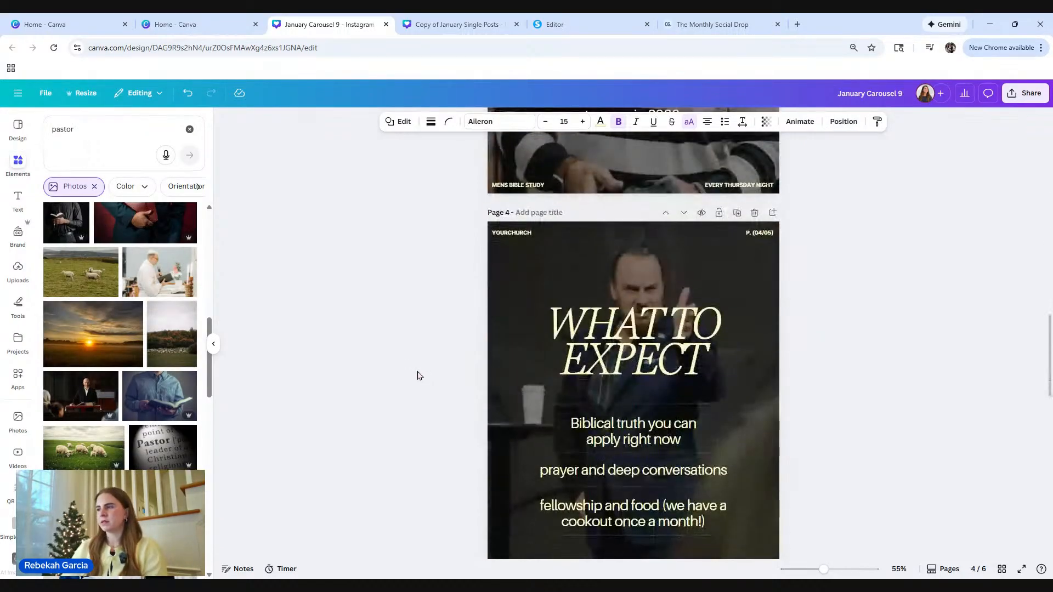
pyautogui.scroll(12, 417, 375)
pyautogui.scroll(8, 417, 376)
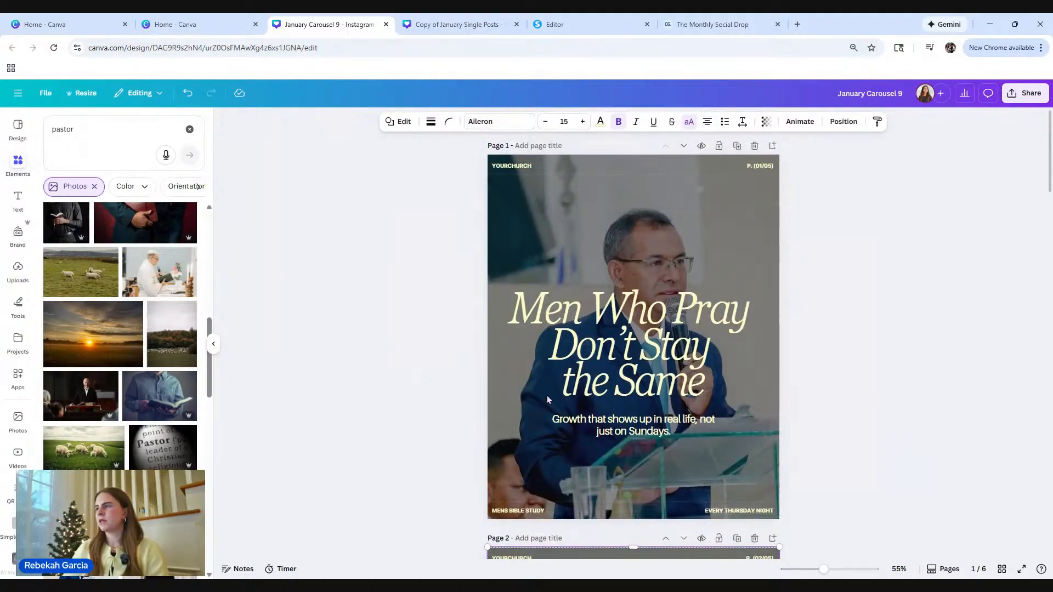
pyautogui.click(1002, 570)
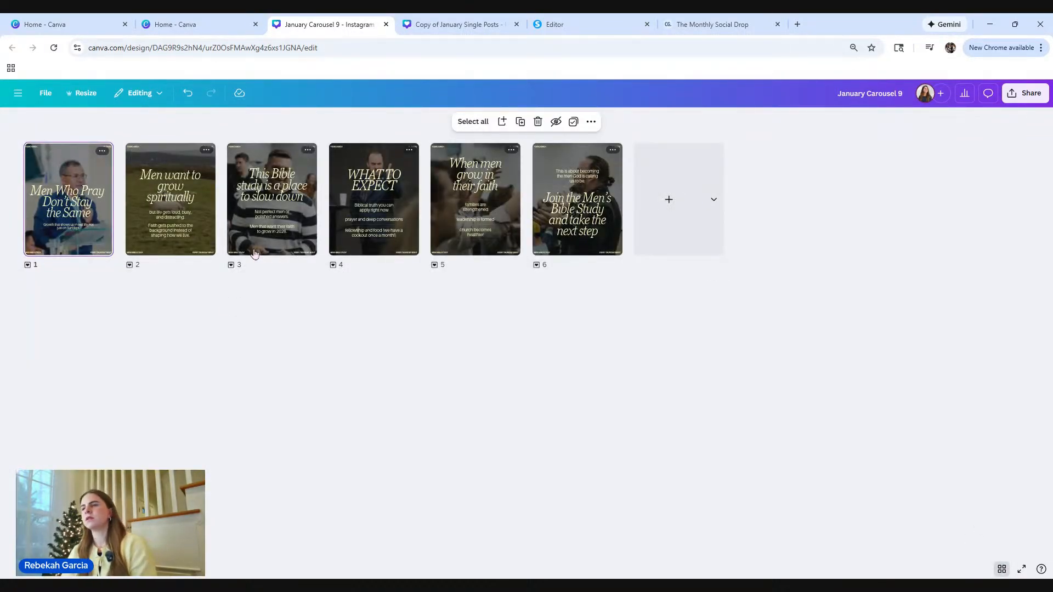
pyautogui.doubleClick(66, 206)
# Try recolouring most of page 1's "Men Who Pray Don't Stay the Same" headline white, excluding its first letters.
pyautogui.click(680, 318)
pyautogui.click(680, 318)
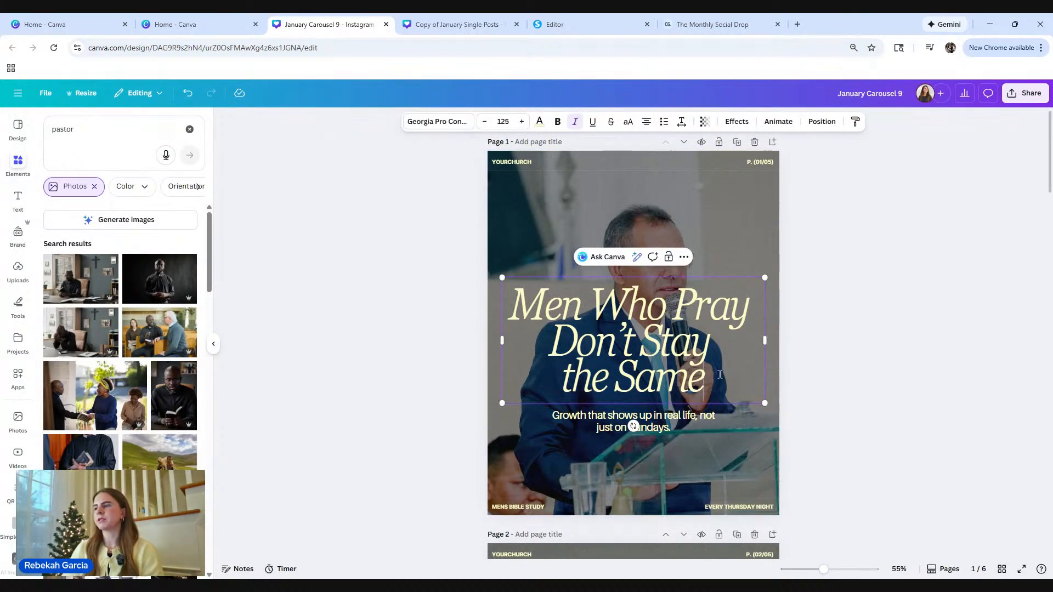
pyautogui.moveTo(706, 369); pyautogui.dragTo(561, 303)
pyautogui.click(539, 121)
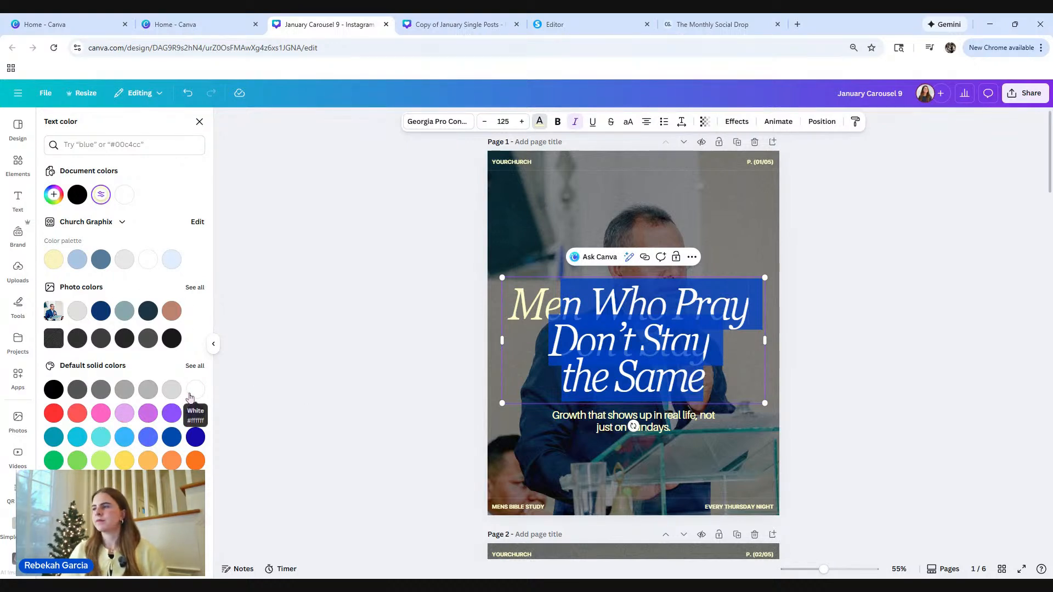
pyautogui.click(189, 395)
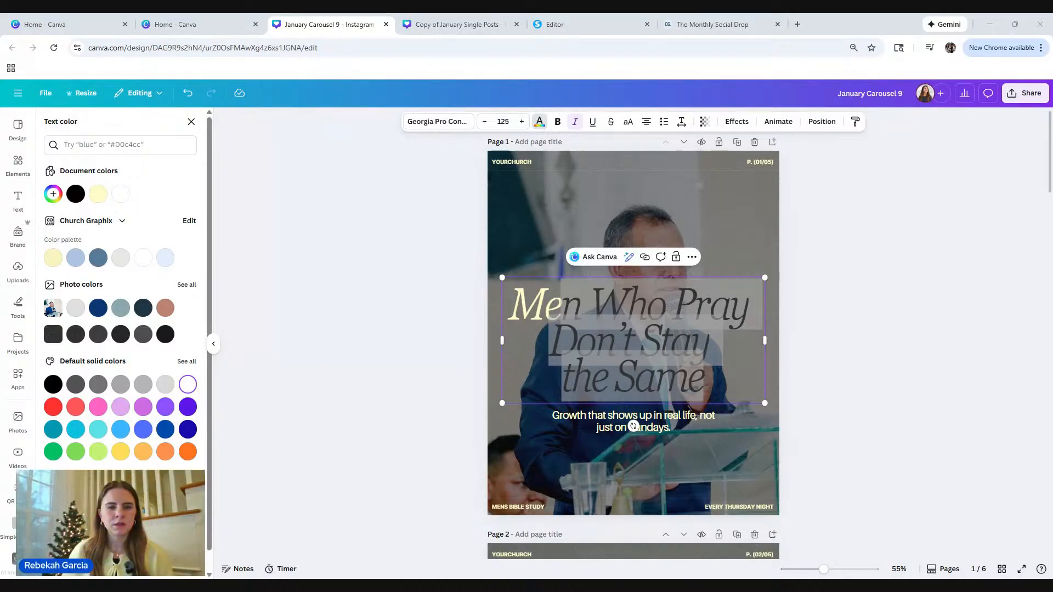
pyautogui.click(342, 301)
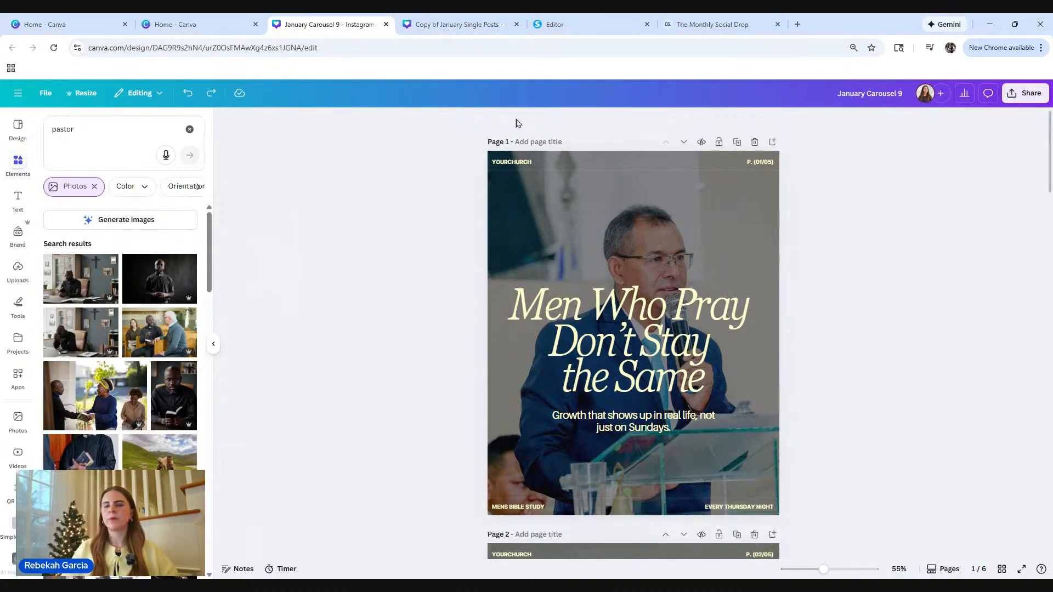
# Inspect the overlay and label elements layered over page 1's photo.
pyautogui.click(493, 203)
pyautogui.click(536, 198)
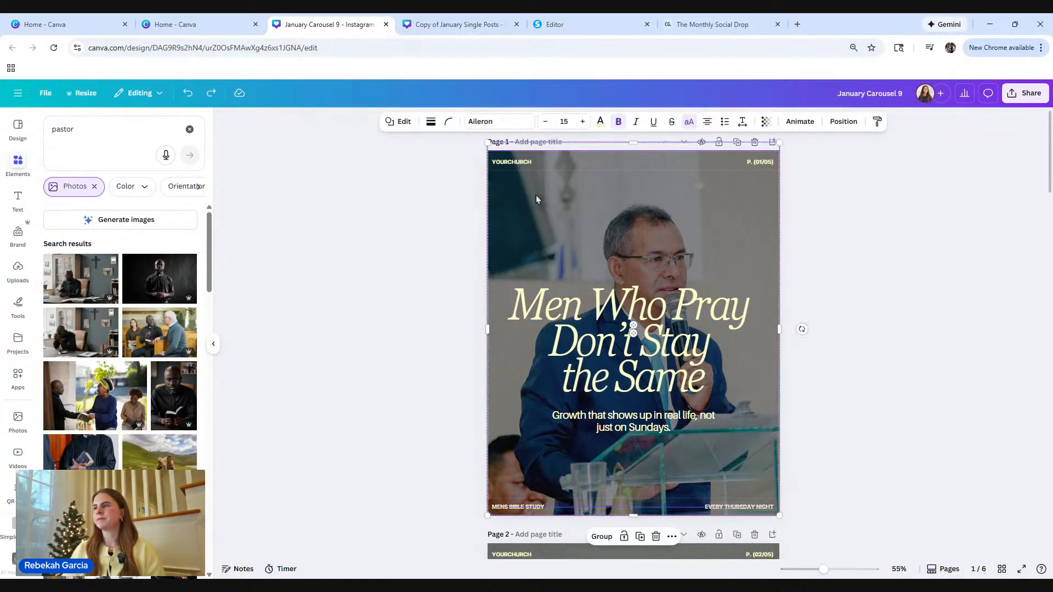
pyautogui.click(815, 265)
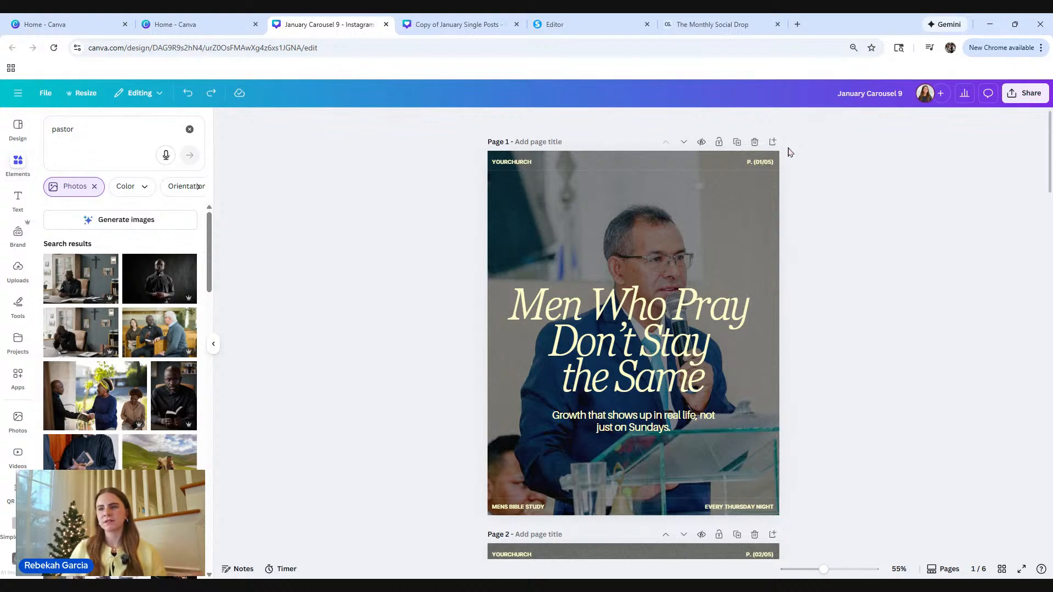
# Add a blank page after page 1 and fill it with the shepherd-carrying-a-lamb photo from the "pastor" results.
pyautogui.click(772, 142)
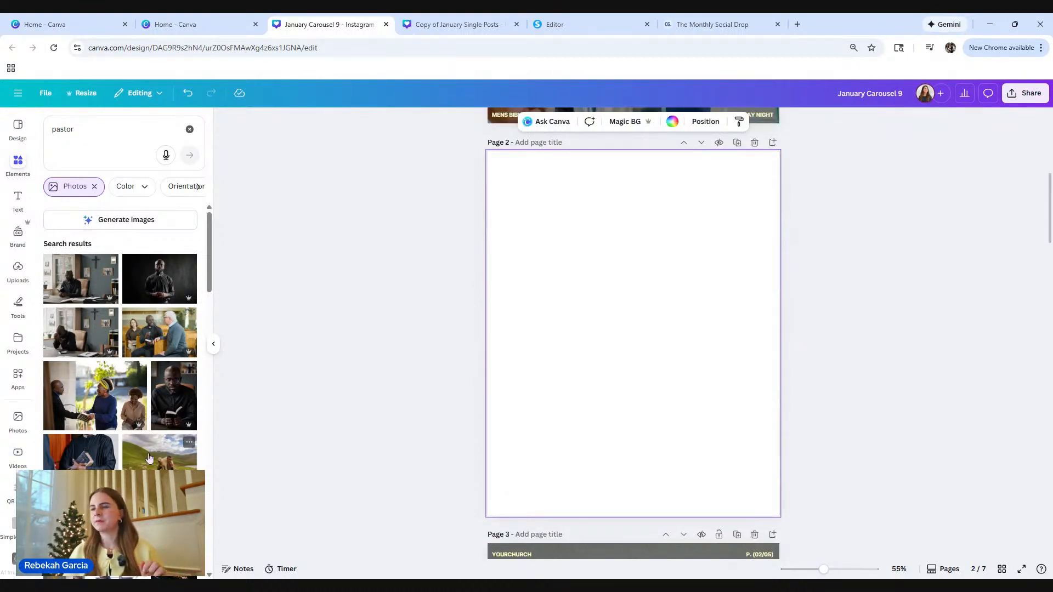
pyautogui.moveTo(148, 458); pyautogui.dragTo(594, 317)
pyautogui.moveTo(628, 394); pyautogui.dragTo(603, 472)
pyautogui.moveTo(565, 351); pyautogui.dragTo(544, 269)
pyautogui.moveTo(721, 384); pyautogui.dragTo(760, 467)
pyautogui.moveTo(636, 444); pyautogui.dragTo(634, 515)
pyautogui.click(314, 367)
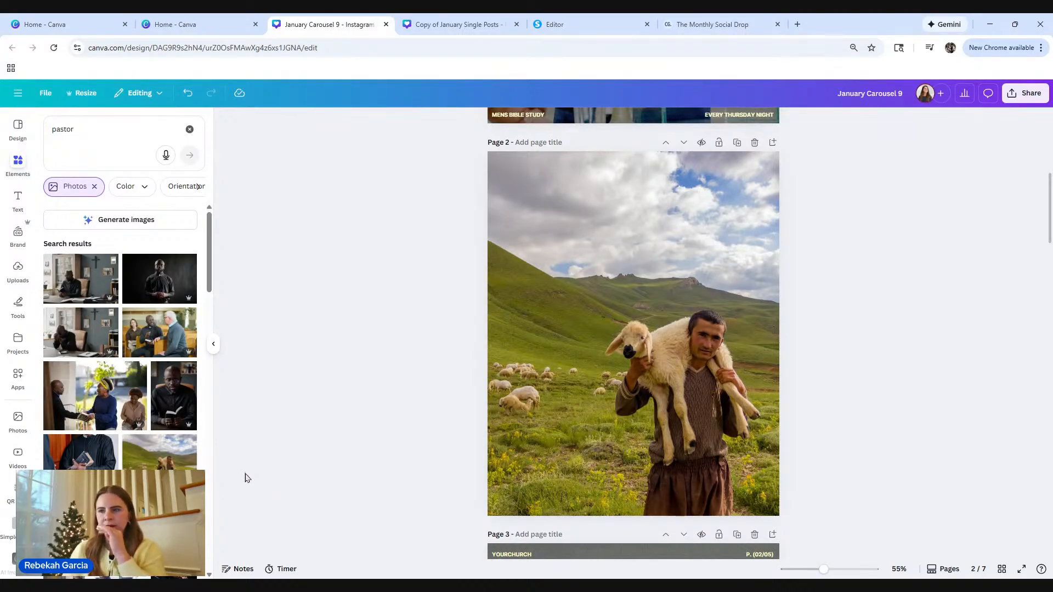
# Open the Texture app for page 2's shepherd photo and browse its texture categories.
pyautogui.click(587, 210)
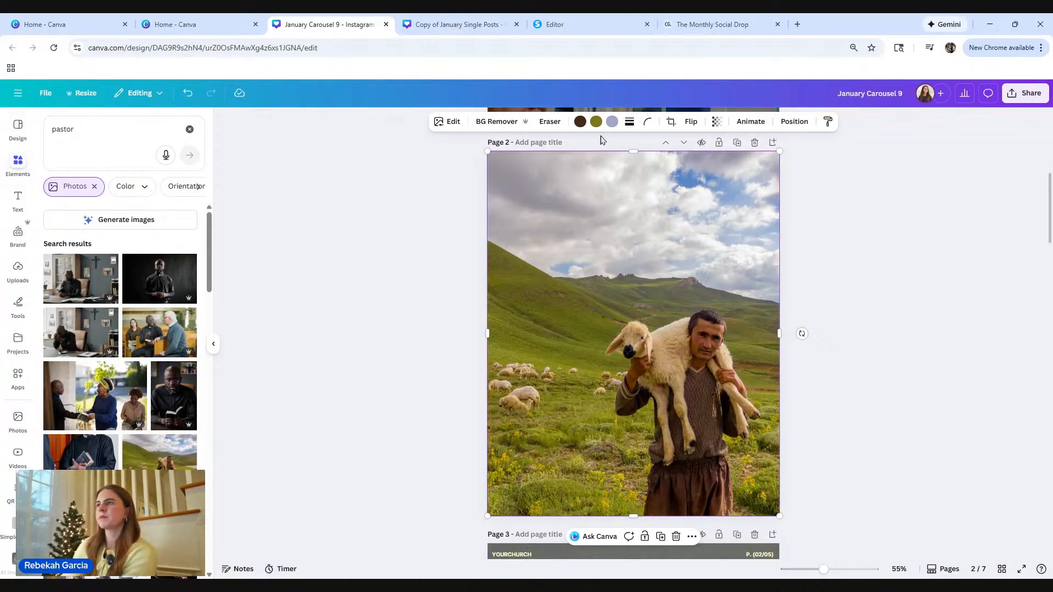
pyautogui.click(448, 121)
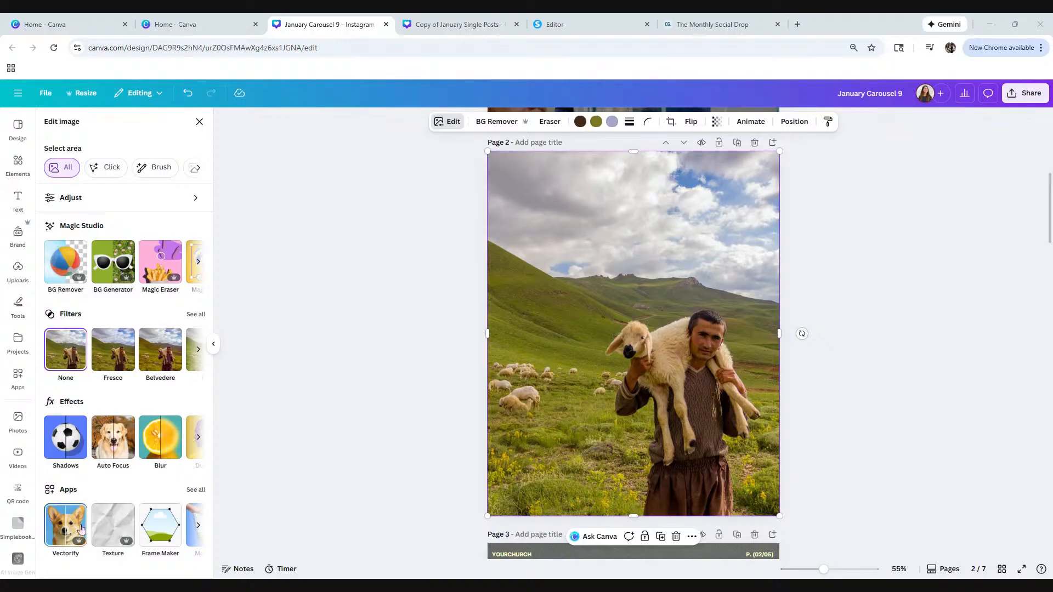
pyautogui.click(117, 519)
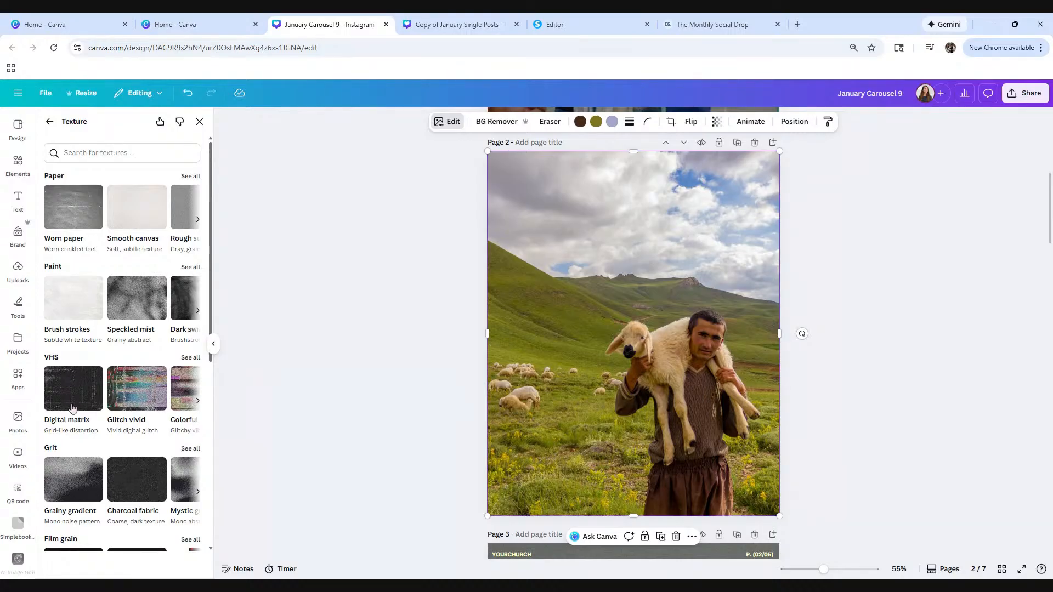
pyautogui.scroll(-6, 133, 257)
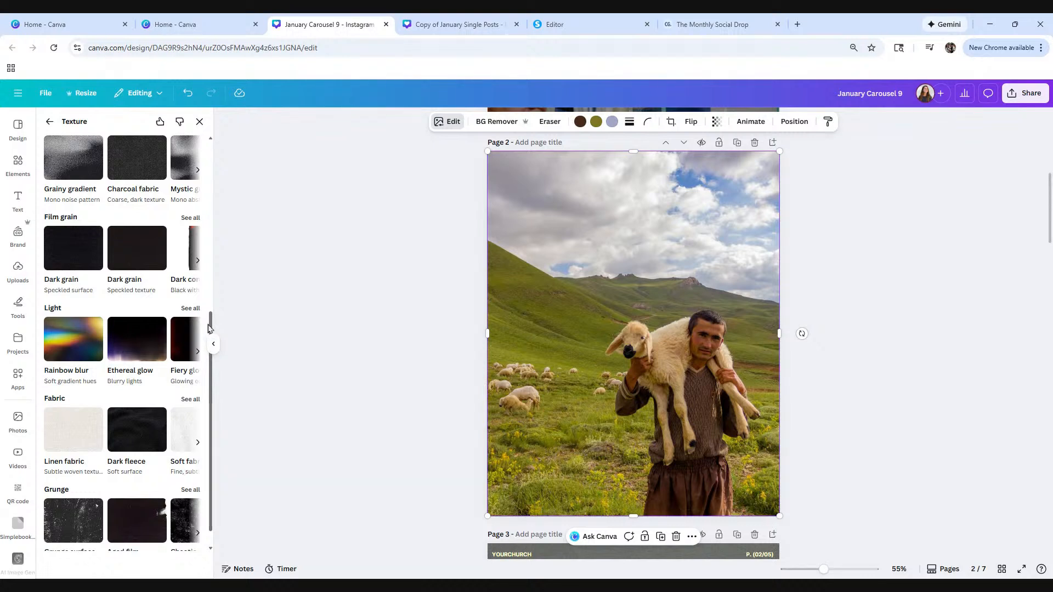
pyautogui.moveTo(208, 329); pyautogui.dragTo(221, 255)
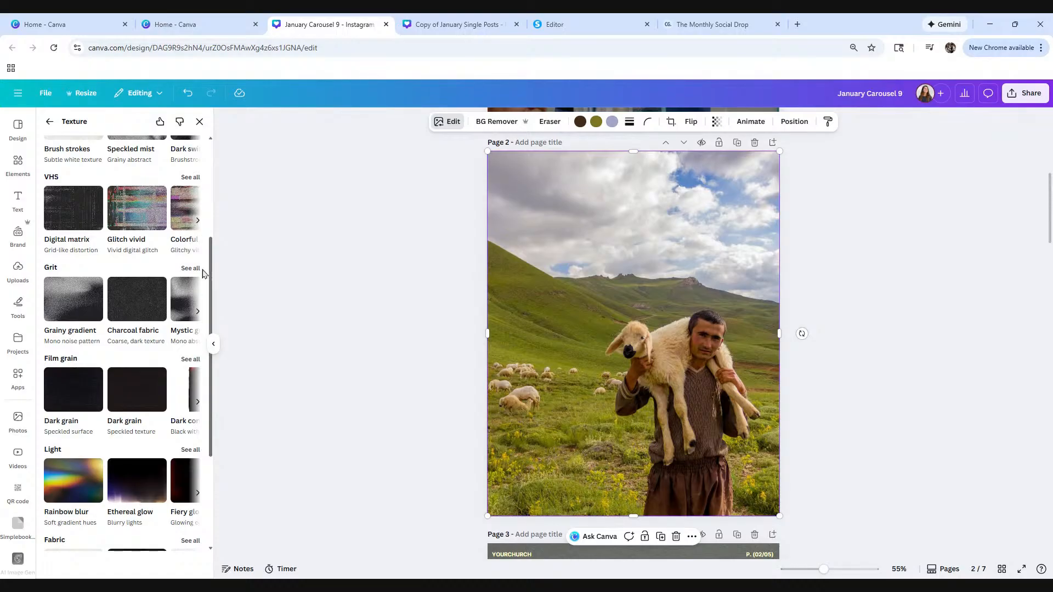
pyautogui.moveTo(212, 265); pyautogui.dragTo(214, 376)
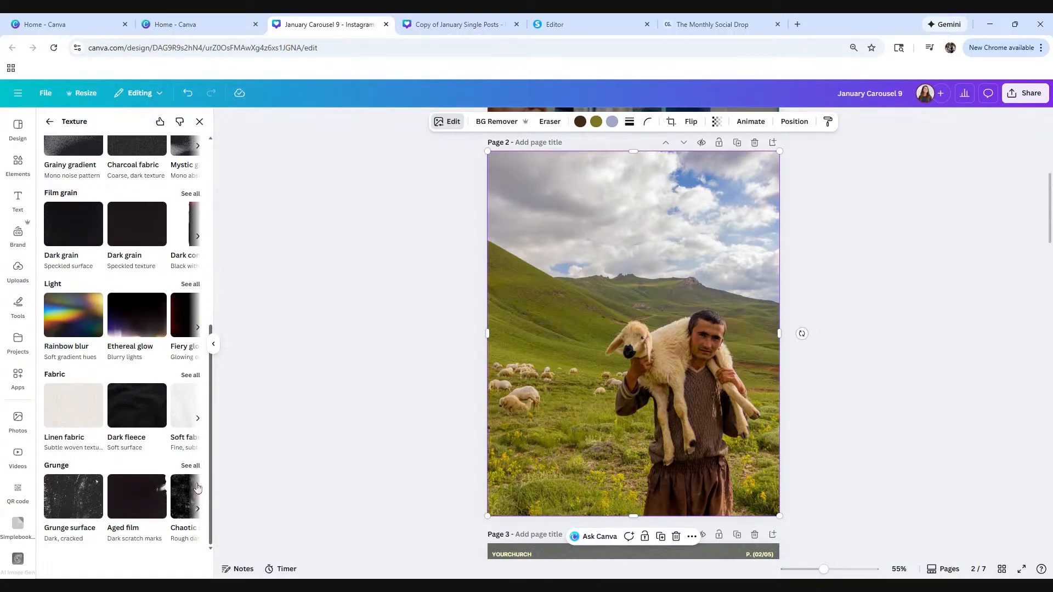
pyautogui.moveTo(213, 472); pyautogui.dragTo(216, 277)
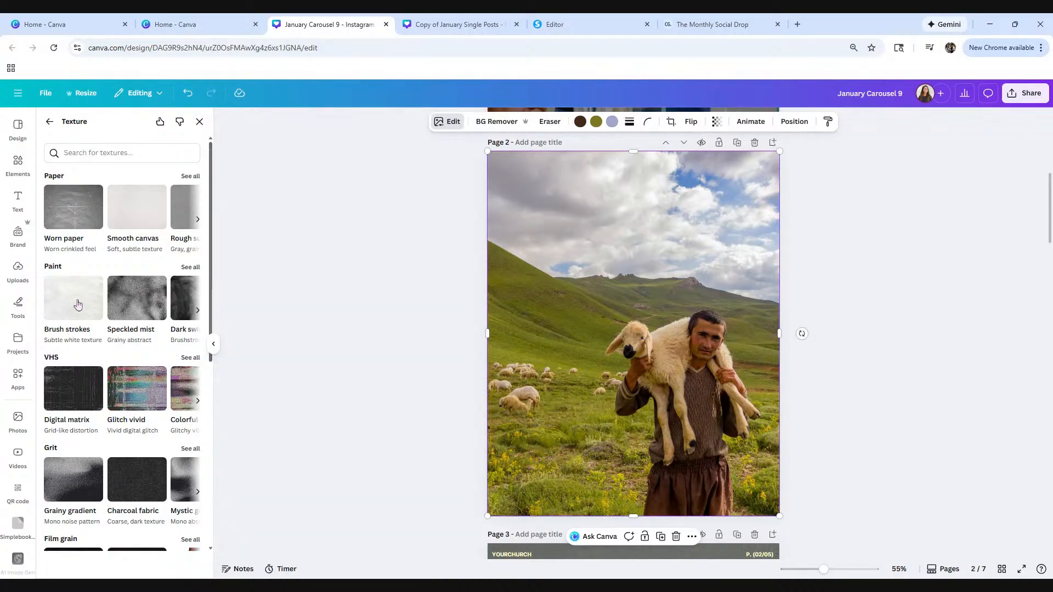
pyautogui.click(198, 310)
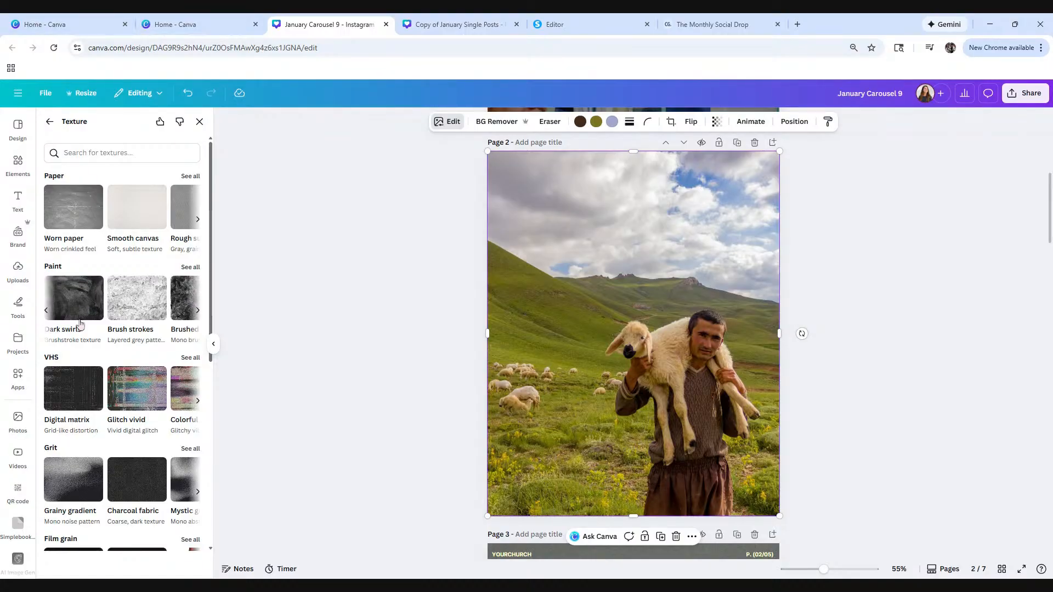
pyautogui.scroll(-3, 85, 446)
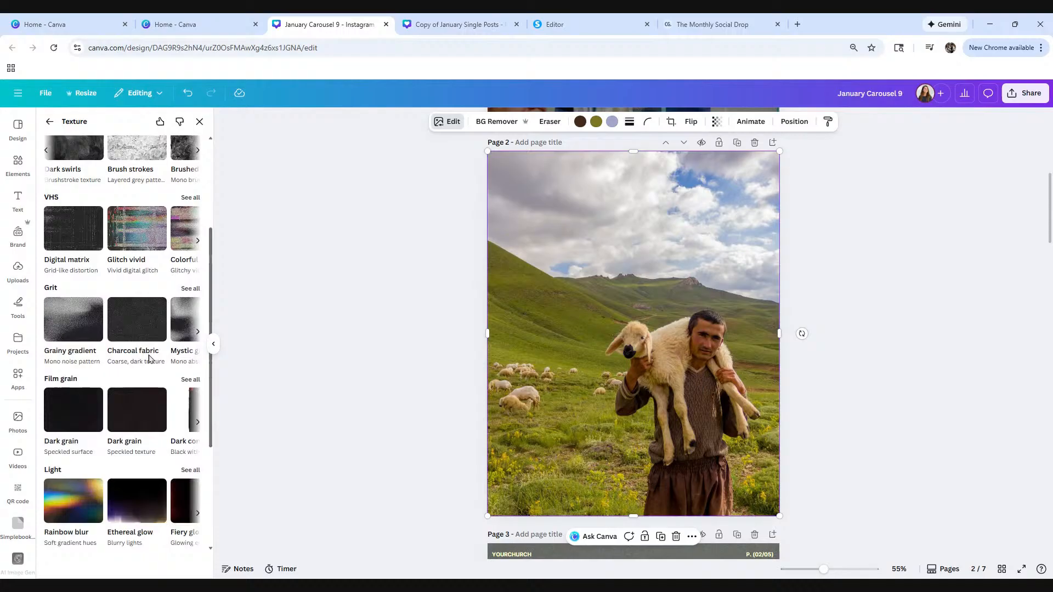
# Try the Grainy gradient texture on the shepherd photo with the opacity at 0.1.
pyautogui.click(80, 317)
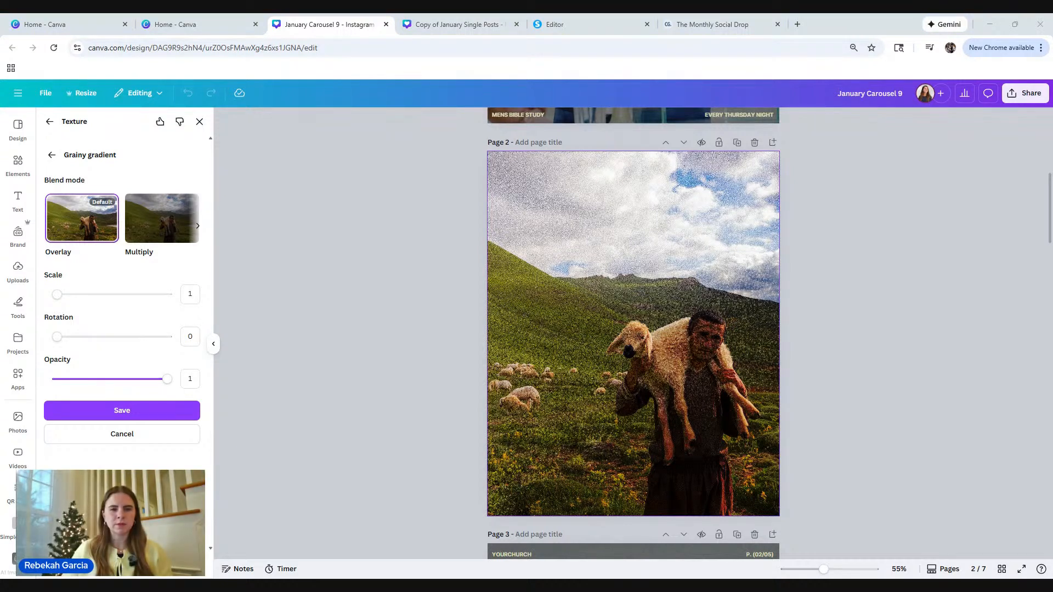
pyautogui.moveTo(166, 380); pyautogui.dragTo(66, 384)
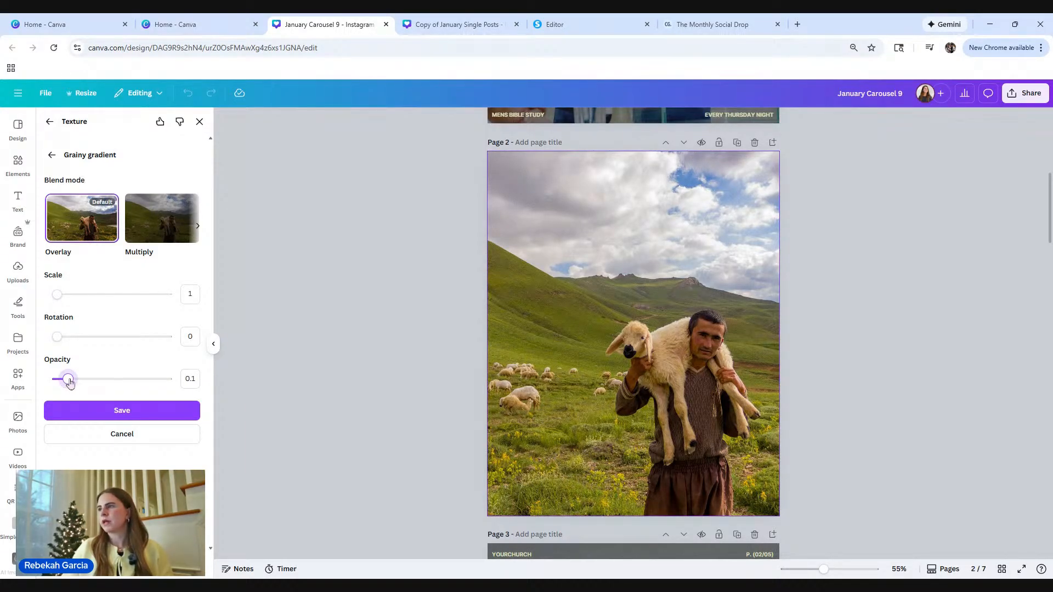
pyautogui.click(52, 154)
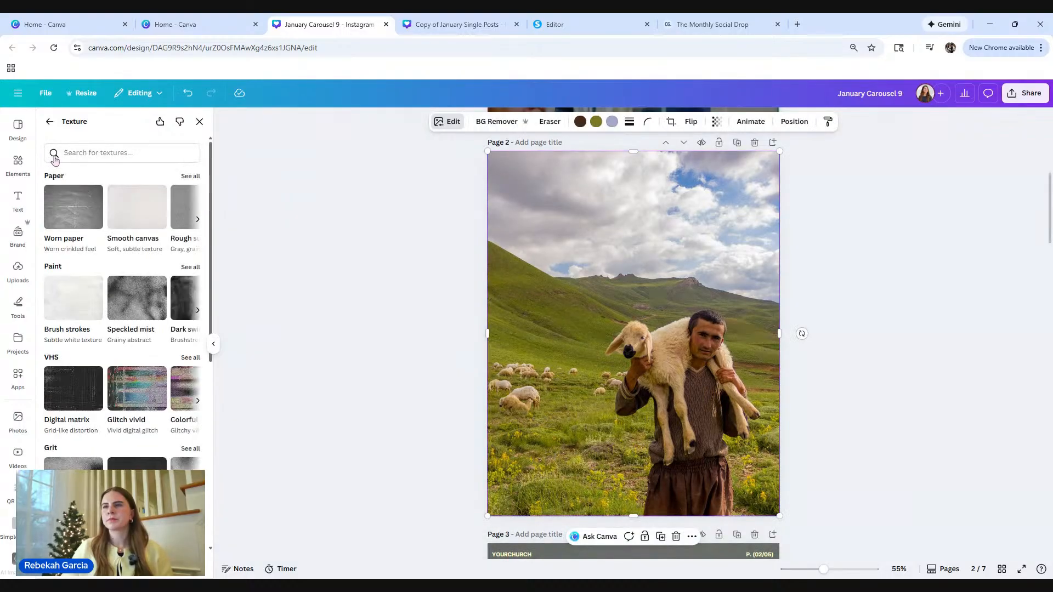
# Try the Worn paper texture on the shepherd photo with opacity 0.5 and rotation 241.
pyautogui.click(76, 211)
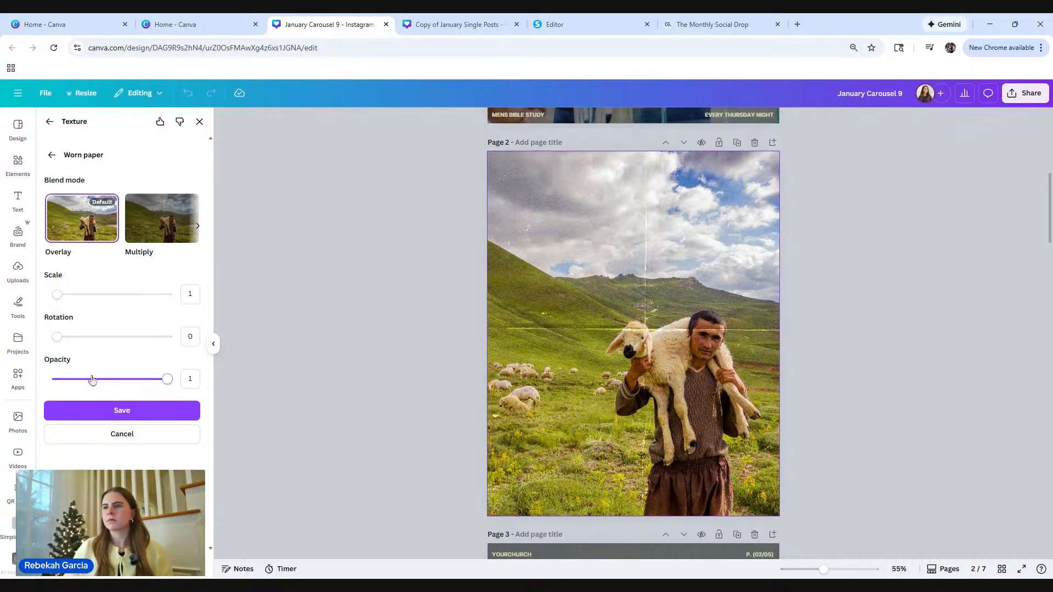
pyautogui.moveTo(85, 379); pyautogui.dragTo(110, 380)
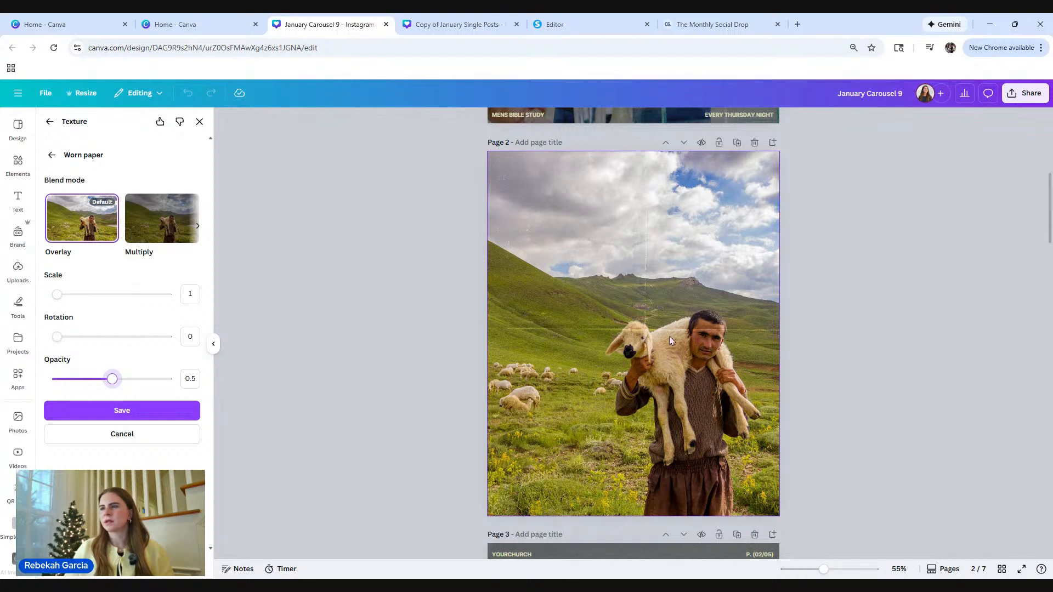
pyautogui.moveTo(57, 337); pyautogui.dragTo(130, 337)
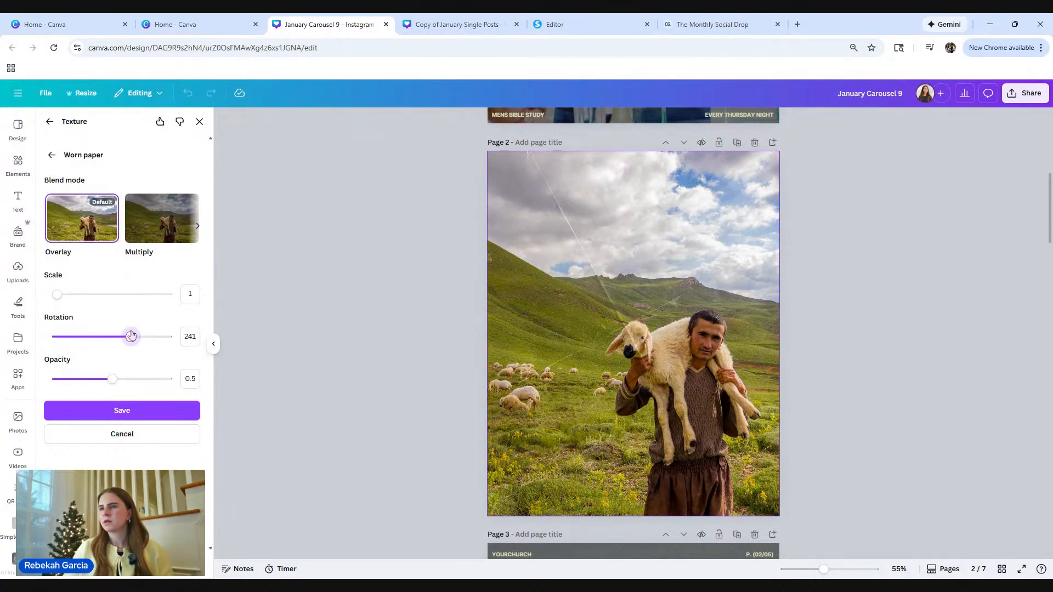
pyautogui.moveTo(57, 294)
pyautogui.mouseDown()
pyautogui.moveTo(73, 295)
pyautogui.moveTo(57, 296)
pyautogui.mouseUp()
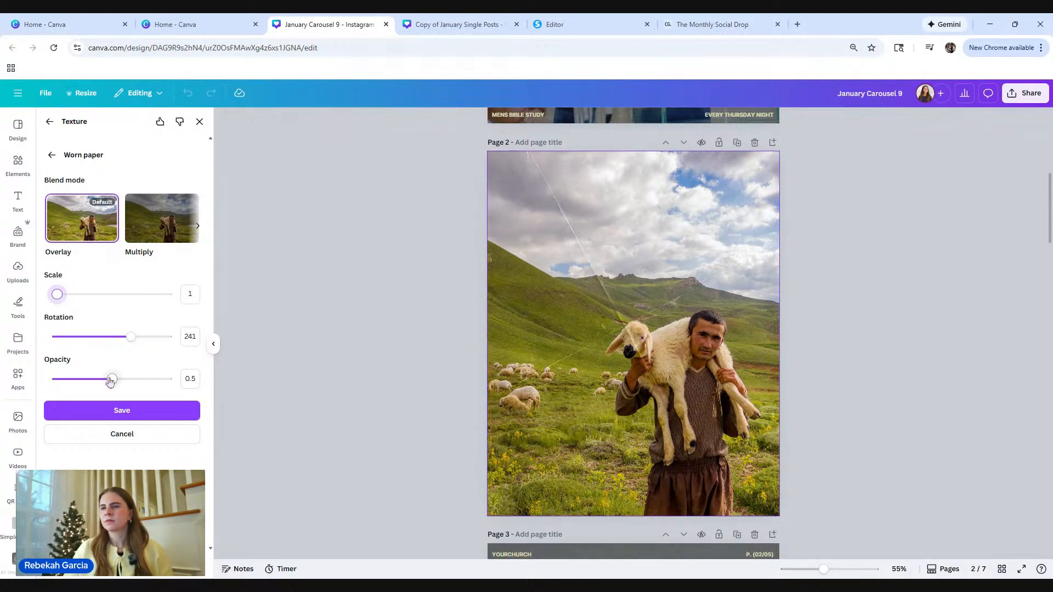
pyautogui.moveTo(112, 379)
pyautogui.mouseDown()
pyautogui.moveTo(101, 382)
pyautogui.moveTo(112, 379)
pyautogui.mouseUp()
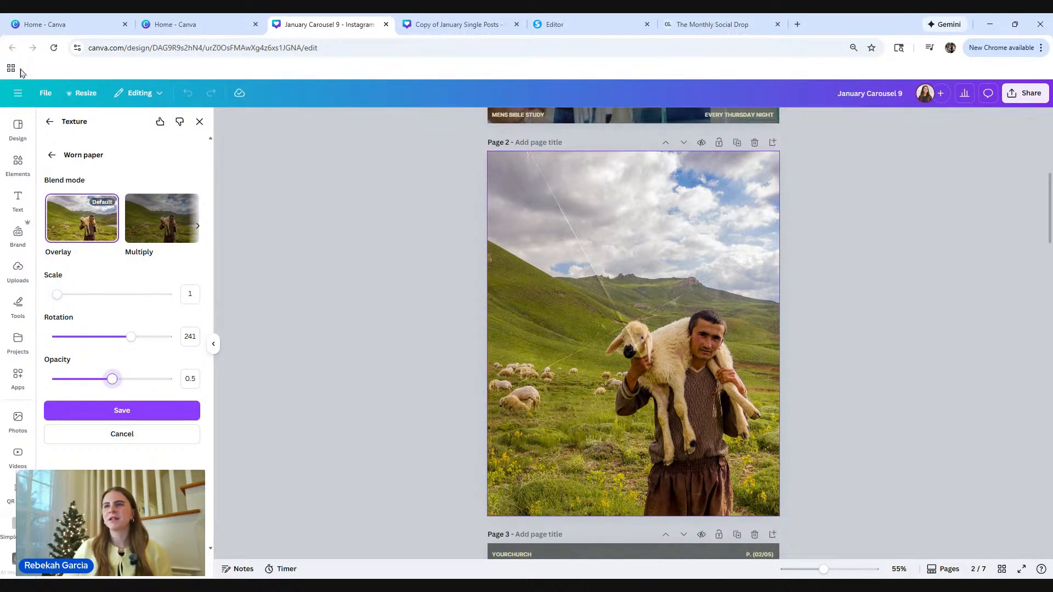
pyautogui.click(52, 154)
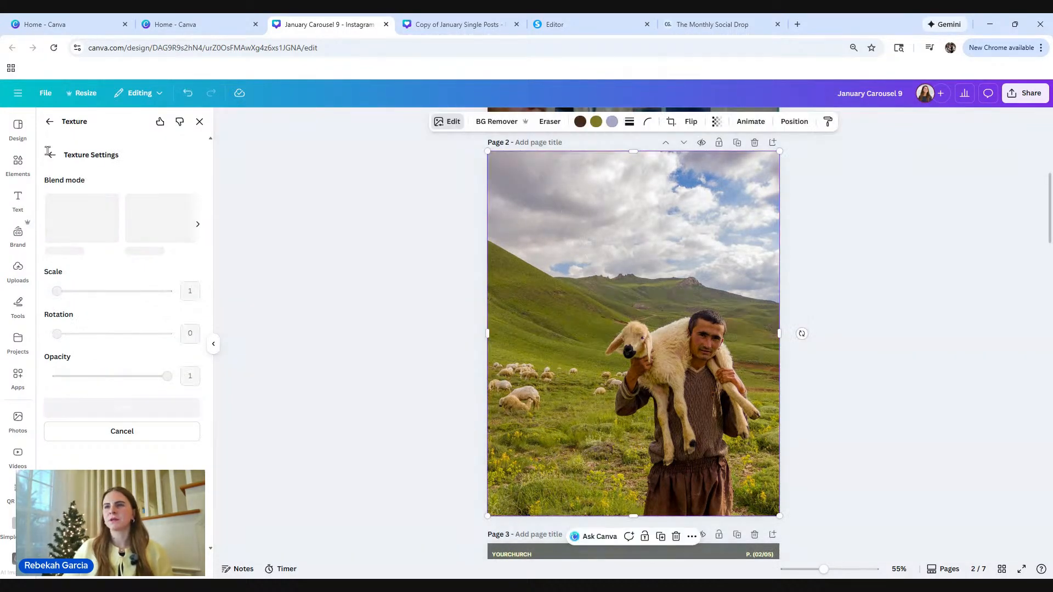
# Try the Worn divide and Speckled mist textures on the shepherd photo at their default settings.
pyautogui.click(198, 221)
pyautogui.click(141, 207)
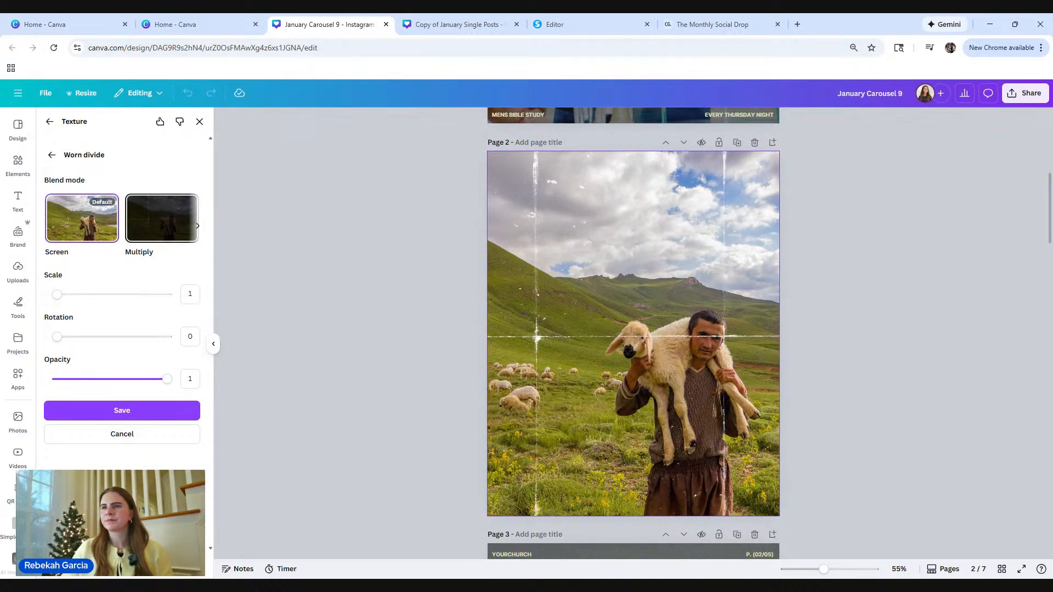
pyautogui.click(48, 155)
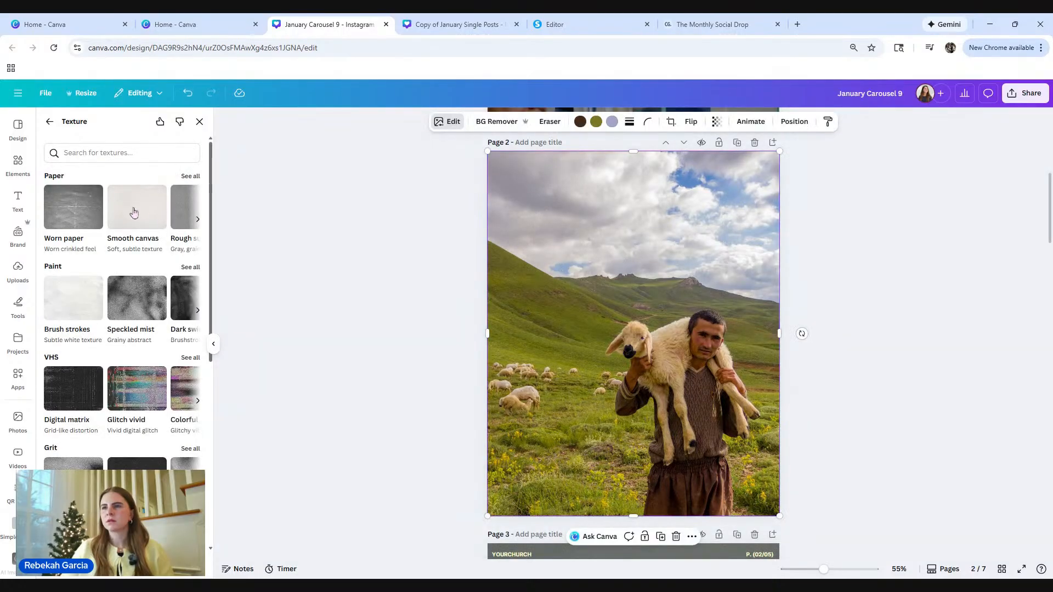
pyautogui.click(128, 302)
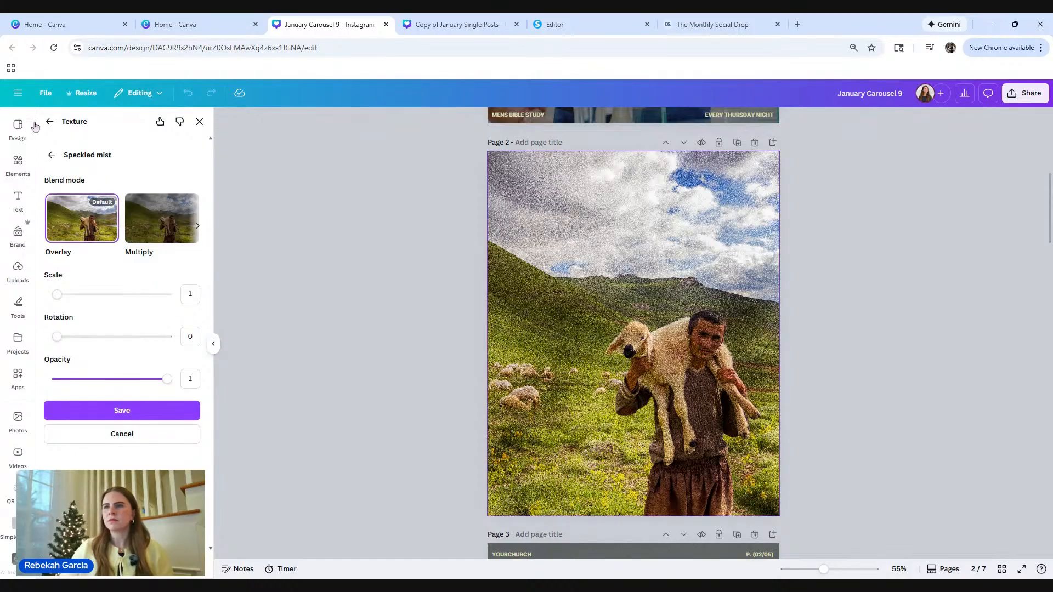
pyautogui.click(52, 156)
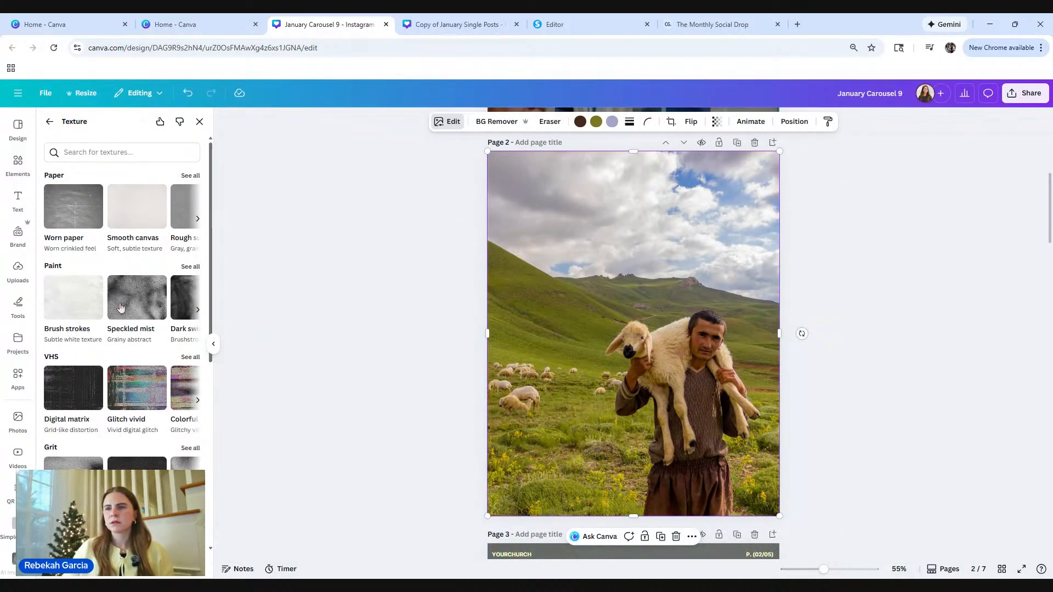
# Try the Digital matrix texture on the shepherd photo with the opacity at 0.4.
pyautogui.scroll(-3, 75, 234)
pyautogui.click(76, 233)
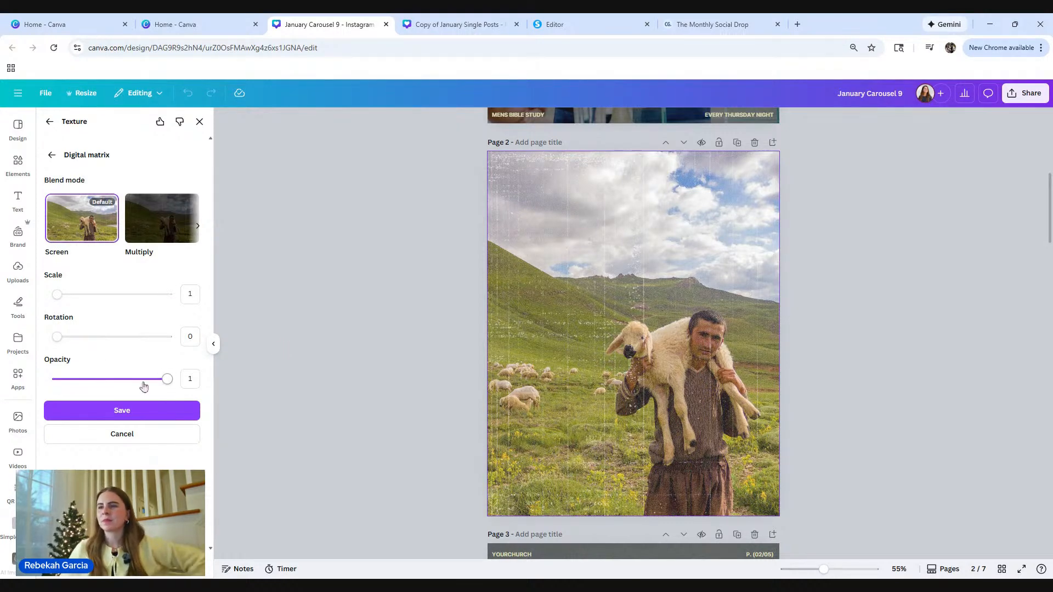
pyautogui.moveTo(110, 384); pyautogui.dragTo(102, 385)
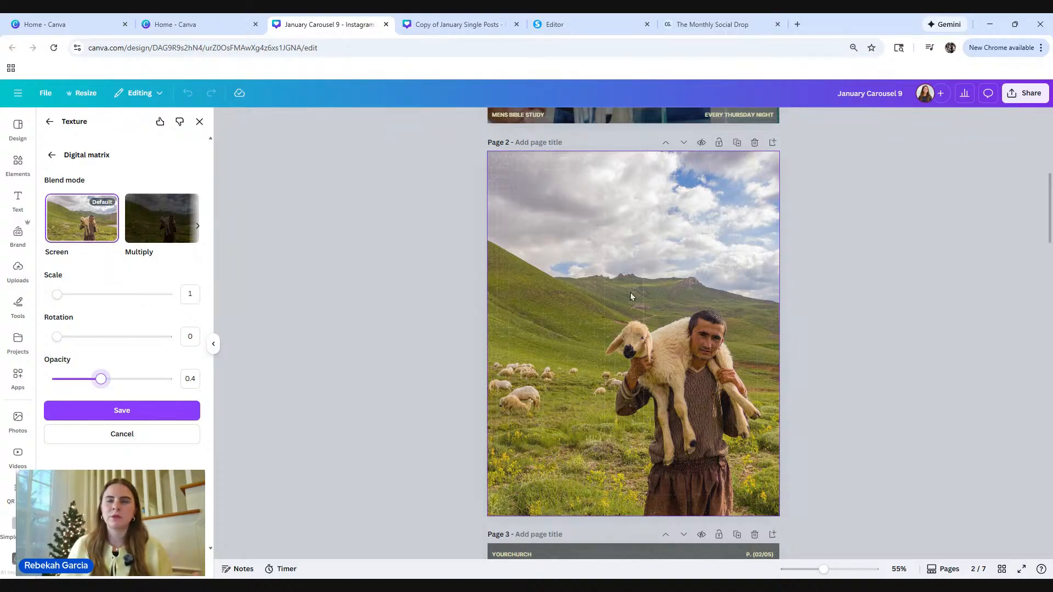
pyautogui.click(122, 434)
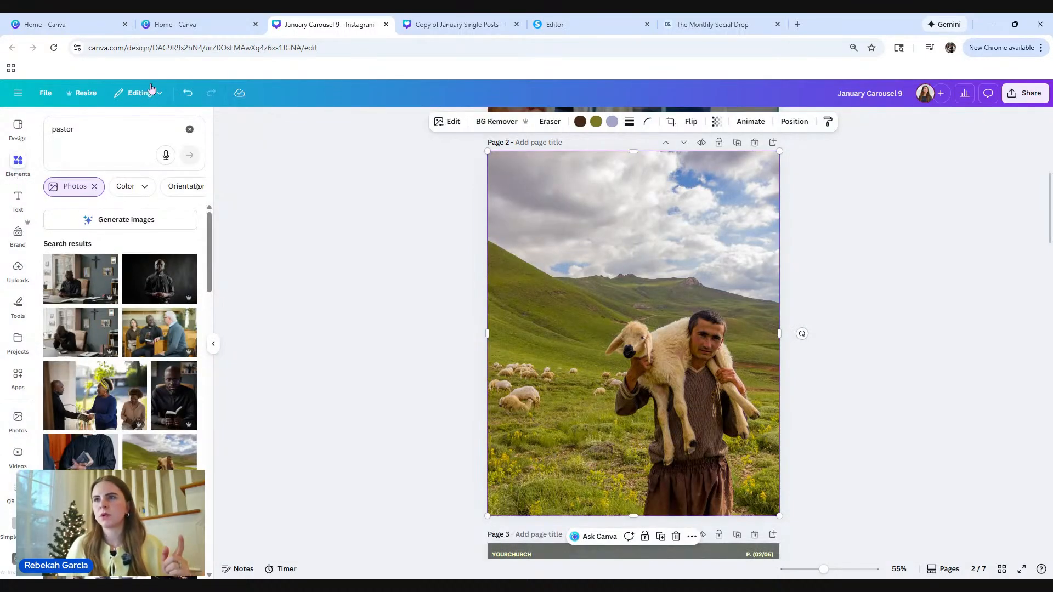
# Search the elements for "grain texture" and overlay the first graphic on the shepherd photo so it covers all of page 2.
pyautogui.click(189, 129)
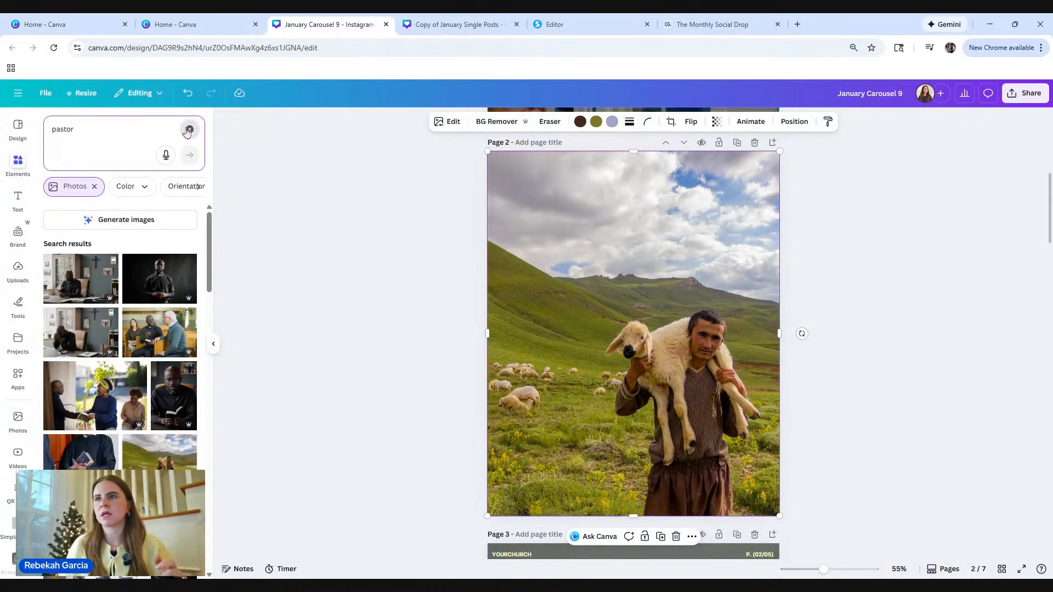
pyautogui.click(149, 136)
pyautogui.write('grain')
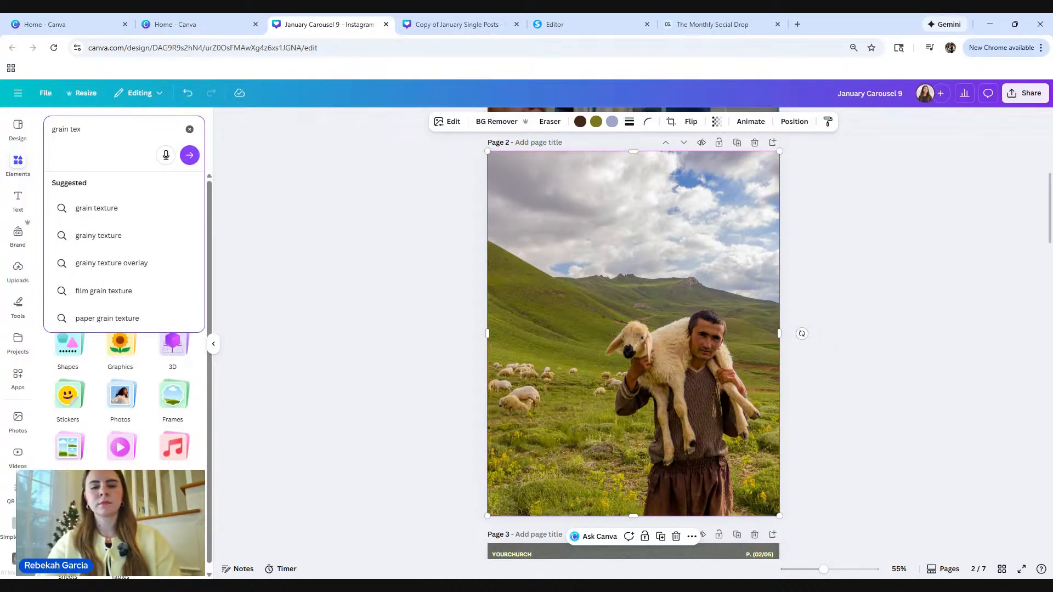
pyautogui.write(' texture')
pyautogui.press('Return')
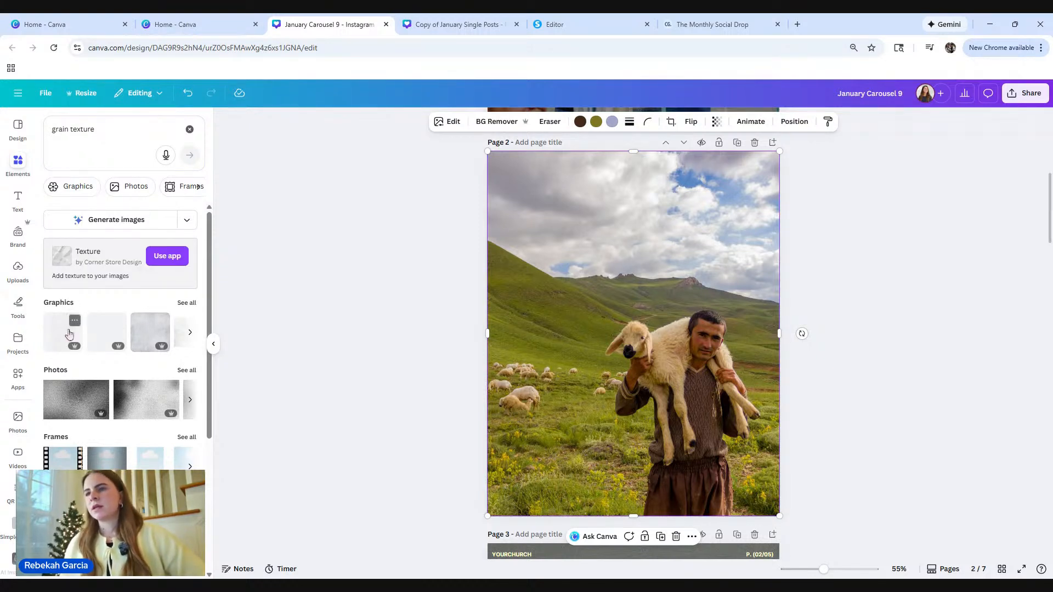
pyautogui.moveTo(70, 335); pyautogui.dragTo(590, 259)
pyautogui.moveTo(653, 319); pyautogui.dragTo(578, 249)
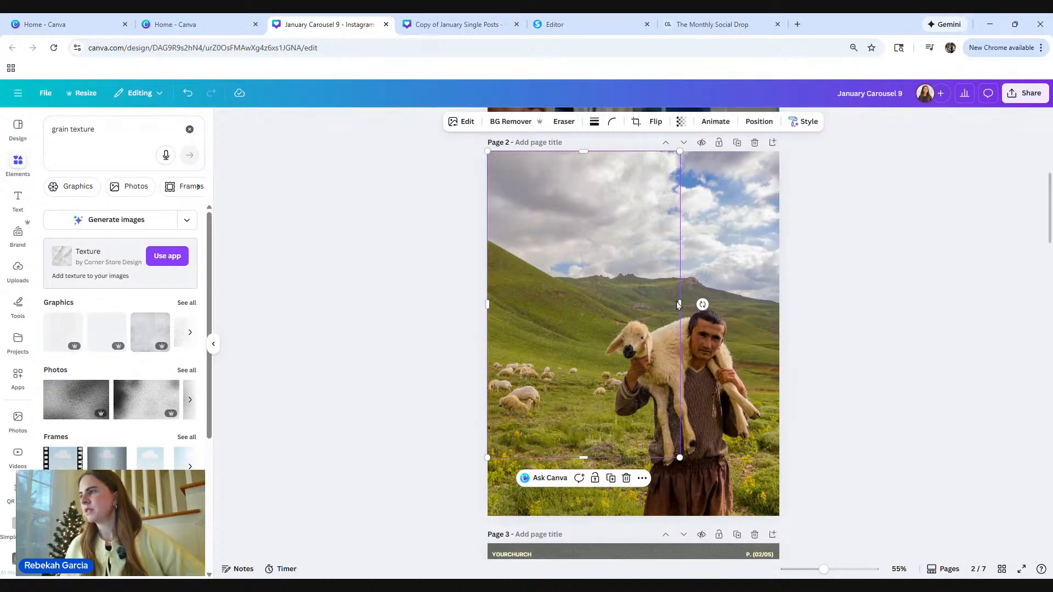
pyautogui.moveTo(679, 305); pyautogui.dragTo(789, 311)
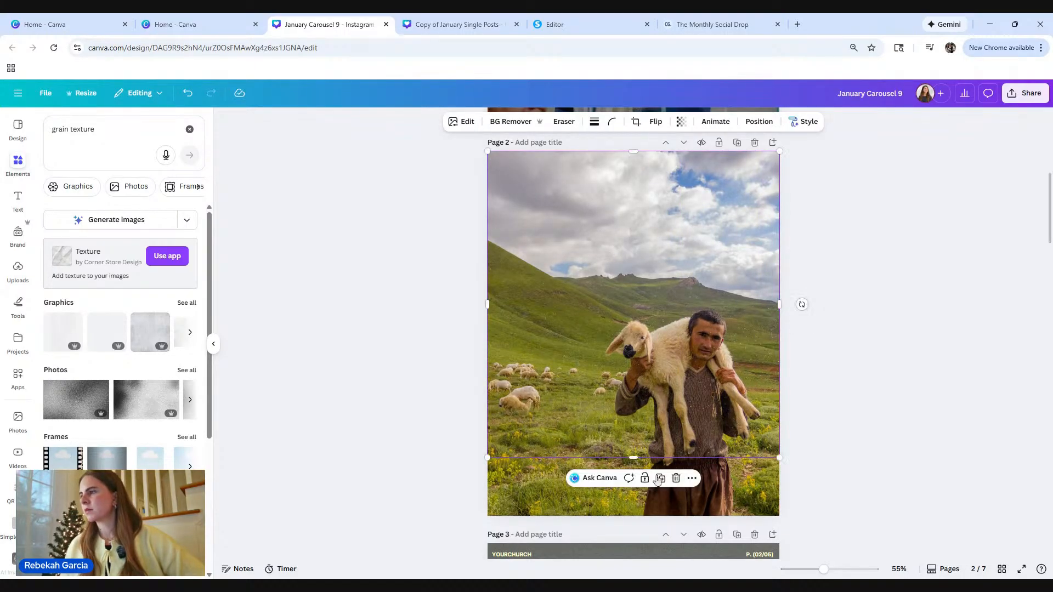
pyautogui.moveTo(633, 457); pyautogui.dragTo(638, 514)
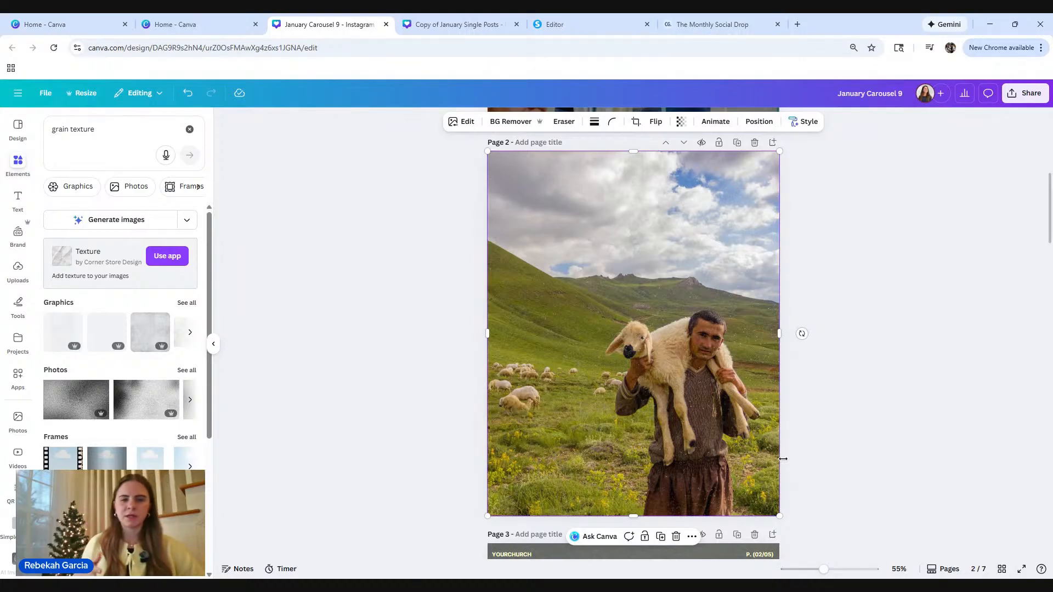
# Check the layer order of the grain texture and the shepherd photo on page 2.
pyautogui.click(758, 122)
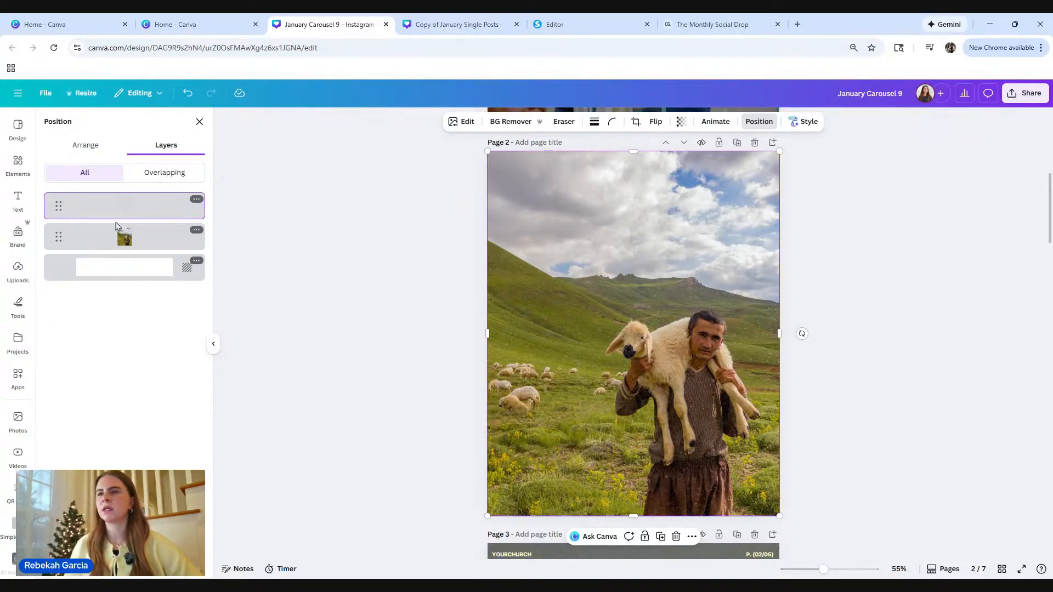
pyautogui.moveTo(61, 207)
pyautogui.mouseDown()
pyautogui.moveTo(56, 235)
pyautogui.moveTo(71, 188)
pyautogui.moveTo(70, 207)
pyautogui.mouseUp()
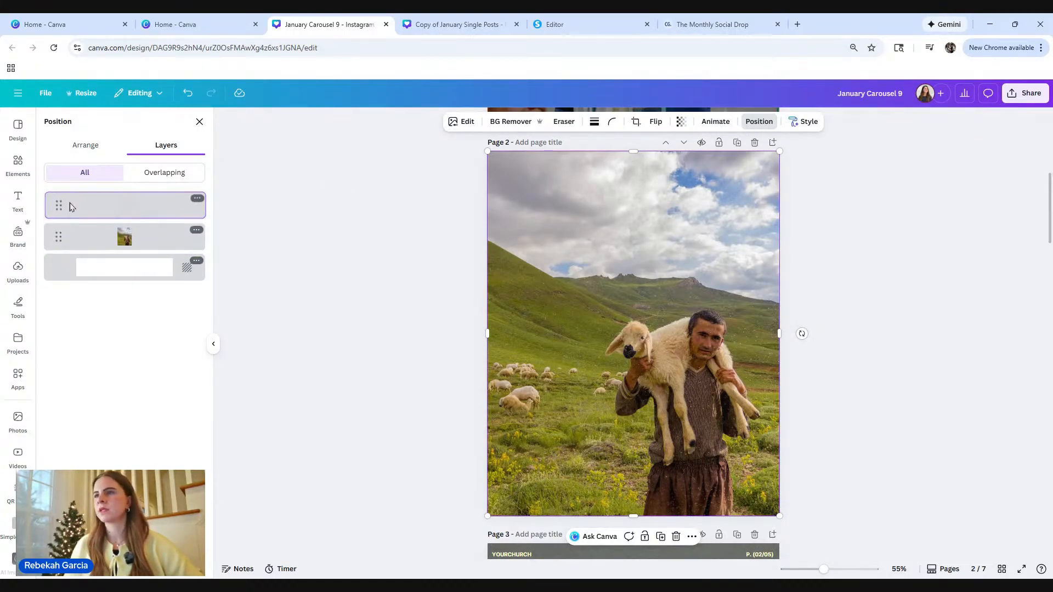
pyautogui.press('Escape')
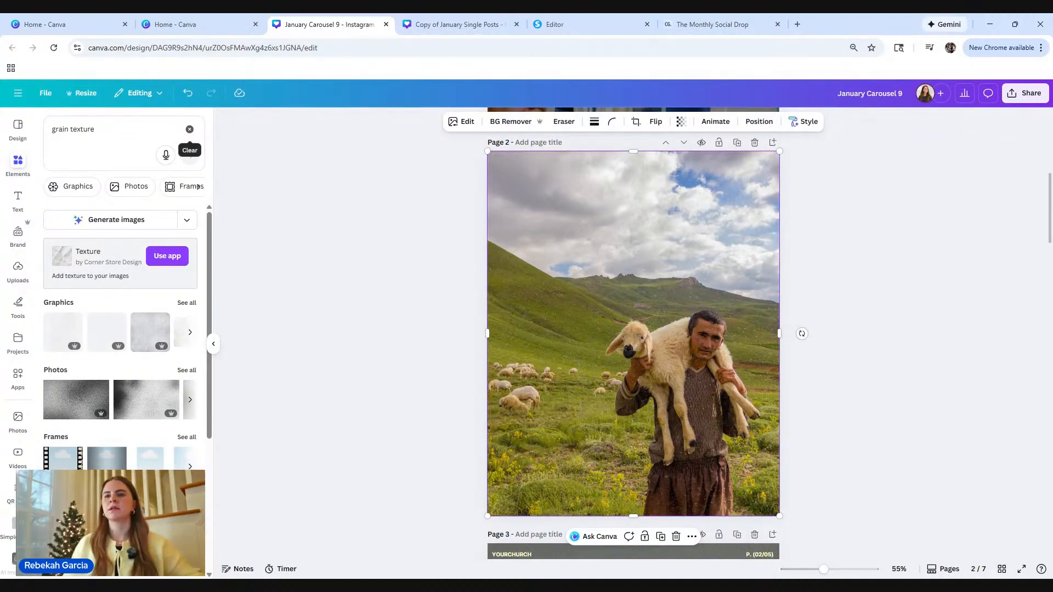
# Search the elements for "church", refine the search to "church worship" and show all matching photos.
pyautogui.click(190, 129)
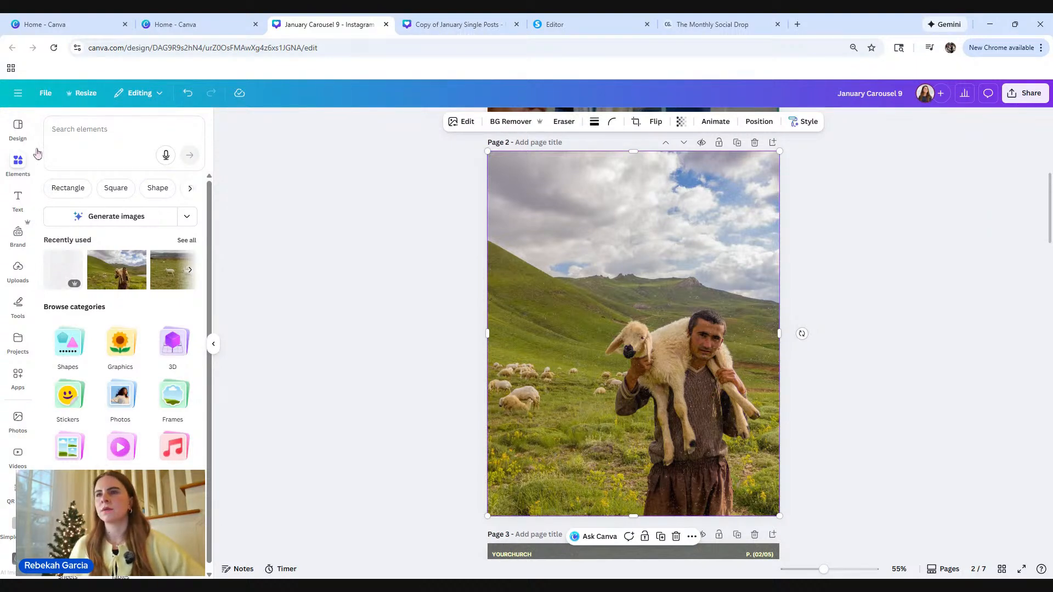
pyautogui.click(92, 137)
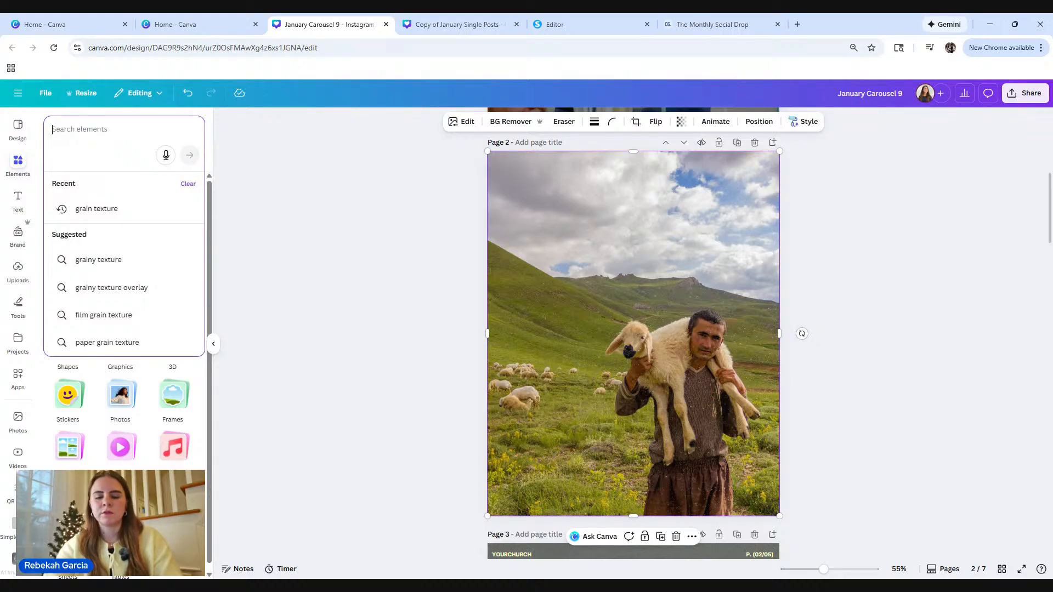
pyautogui.write('church')
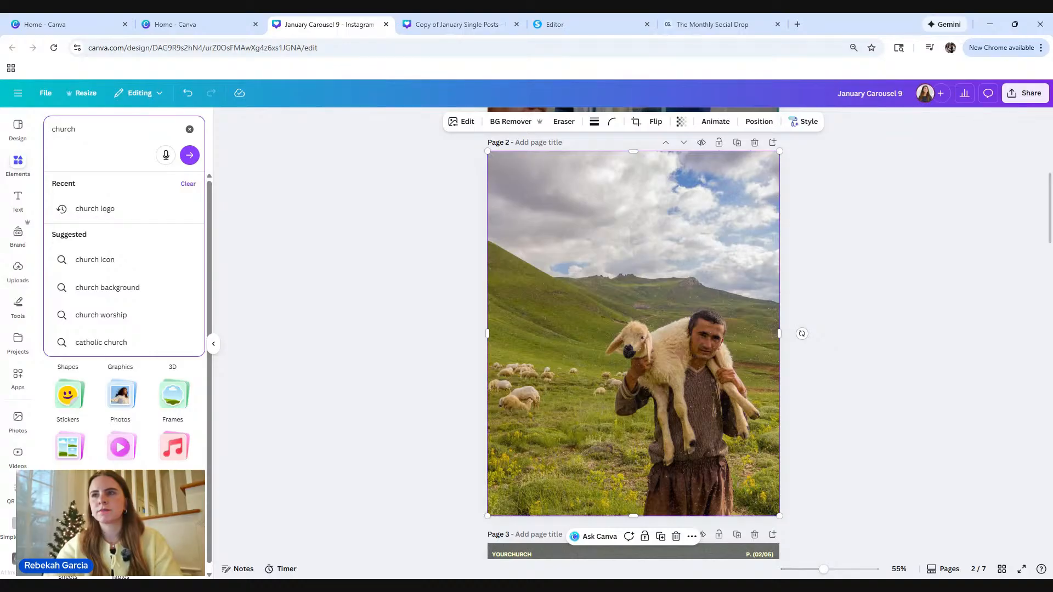
pyautogui.press('Return')
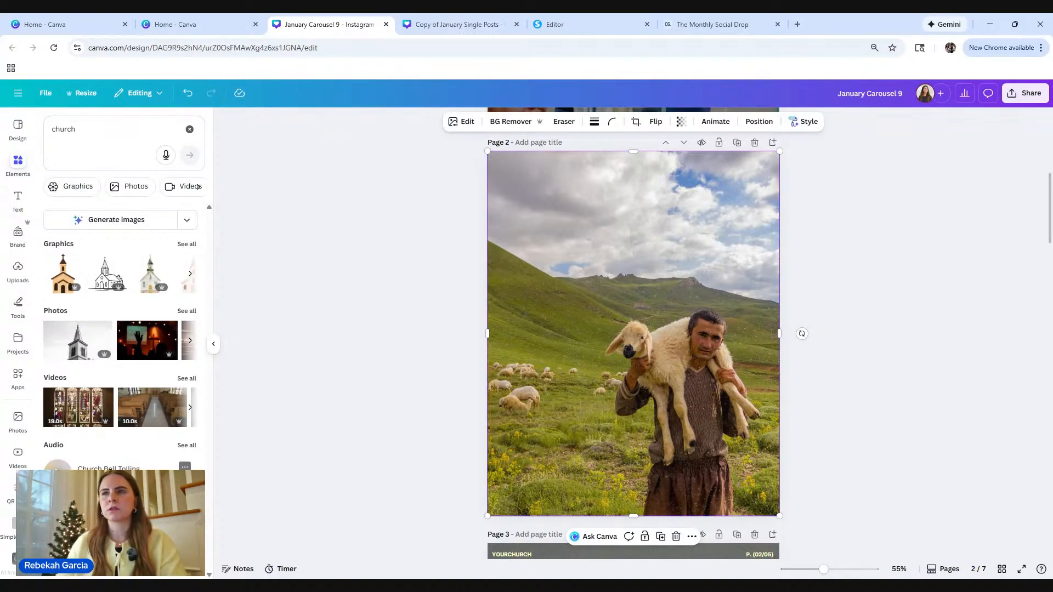
pyautogui.click(90, 134)
pyautogui.write('worship')
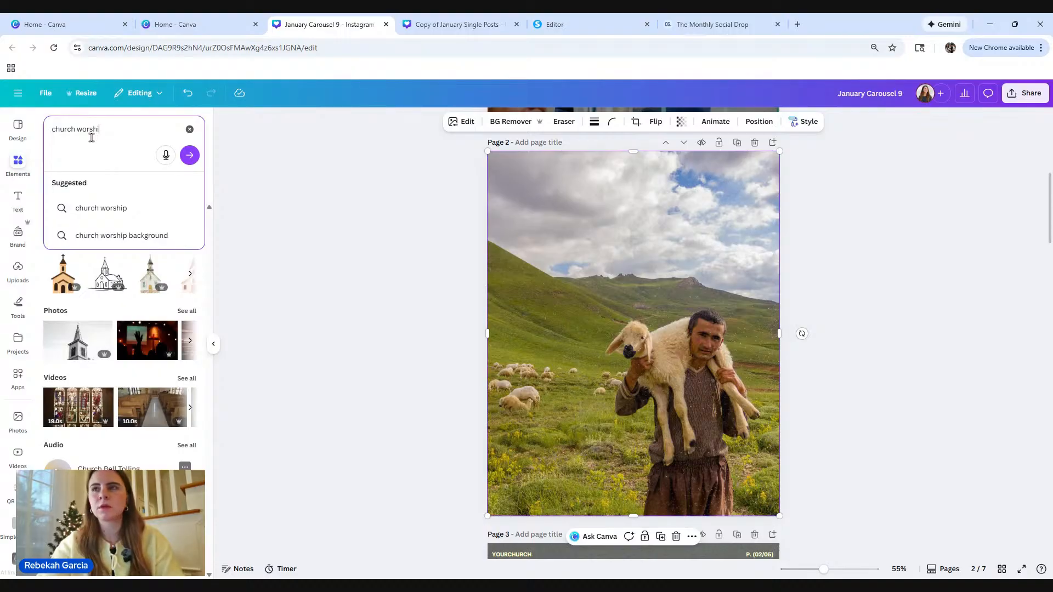
pyautogui.press('Return')
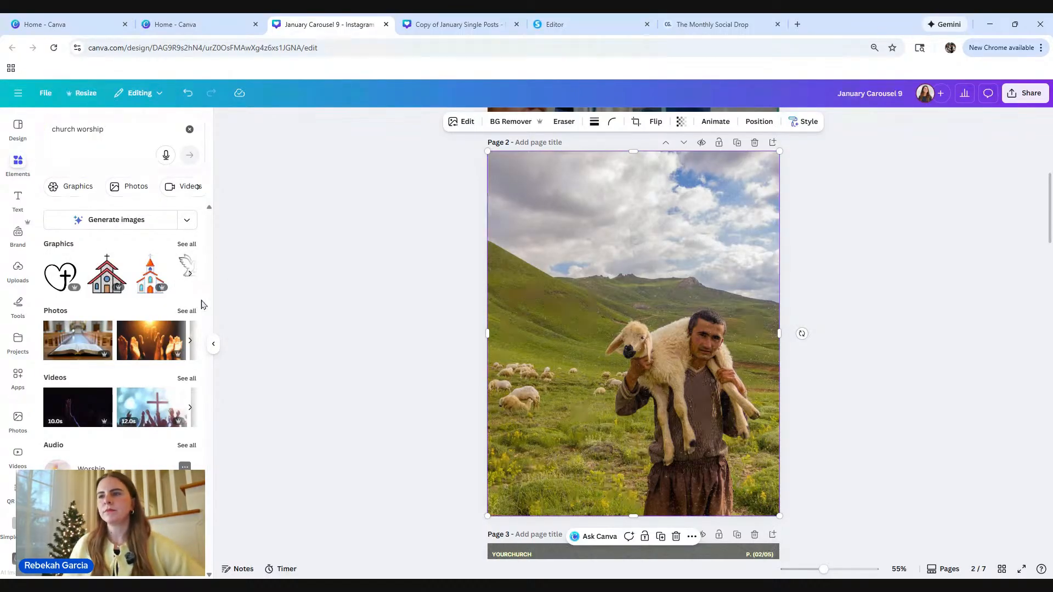
pyautogui.click(186, 311)
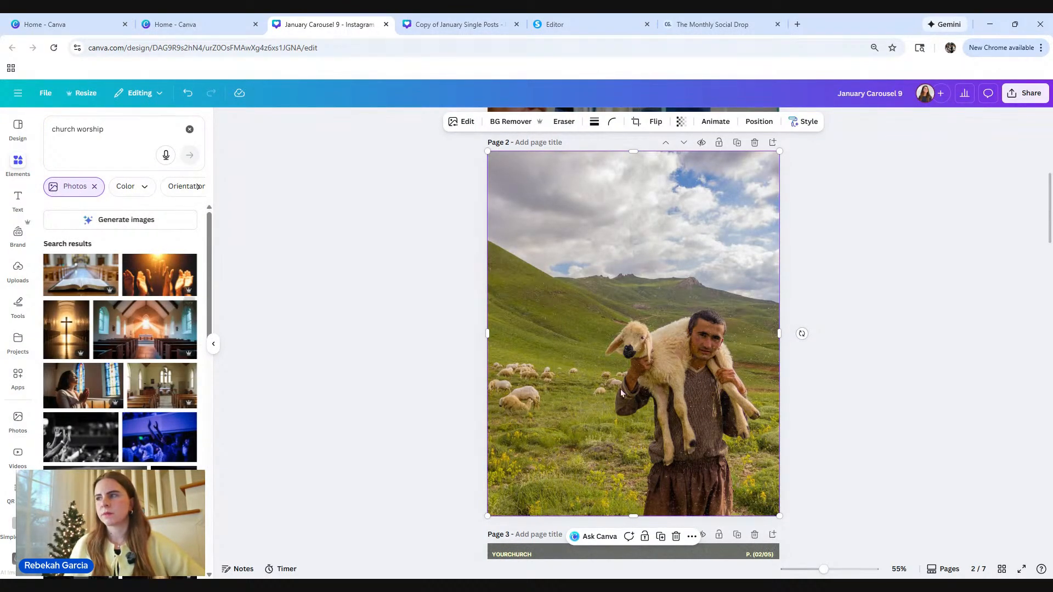
# Delete the shepherd photo page and add a blank page after the "Men want to grow spiritually" page.
pyautogui.click(754, 142)
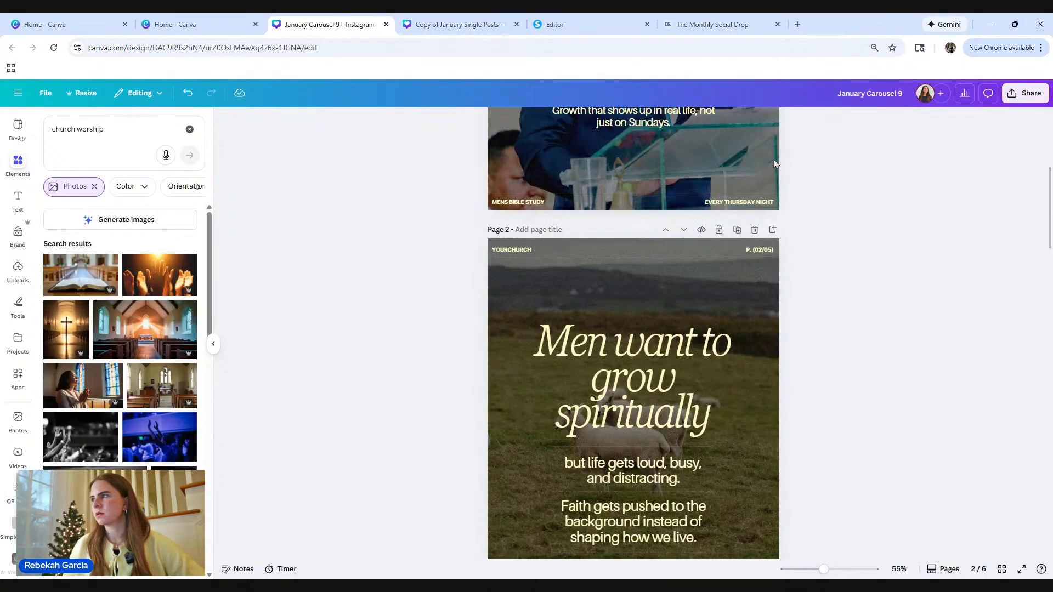
pyautogui.click(772, 229)
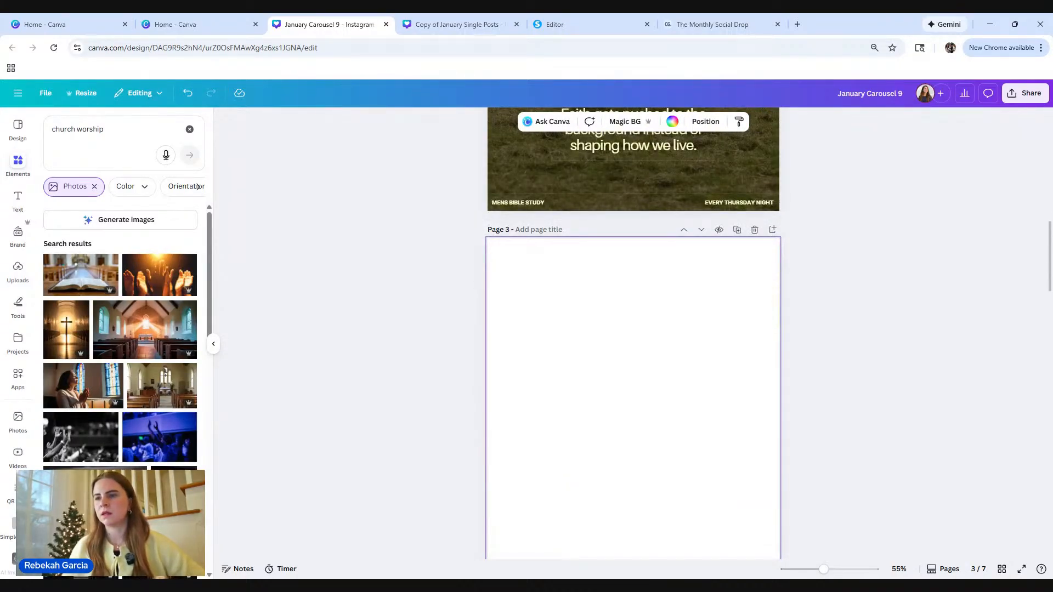
# Insert the black-and-white photo of worshippers with raised arms on the blank page 3 and enlarge it to fill the page.
pyautogui.click(80, 437)
pyautogui.scroll(-2, 919, 367)
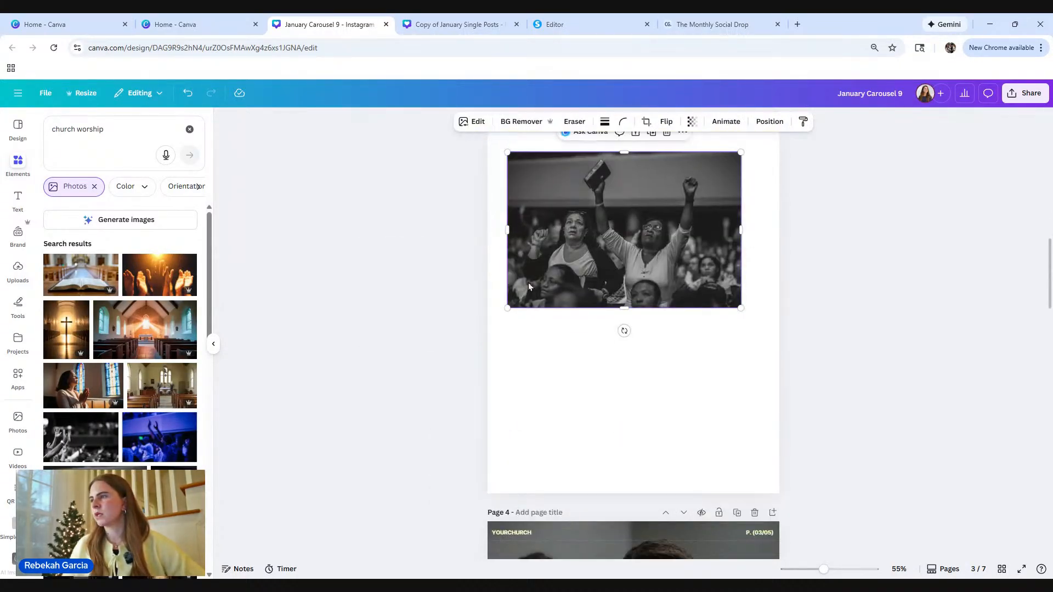
pyautogui.moveTo(529, 286); pyautogui.dragTo(509, 263)
pyautogui.scroll(2, 639, 331)
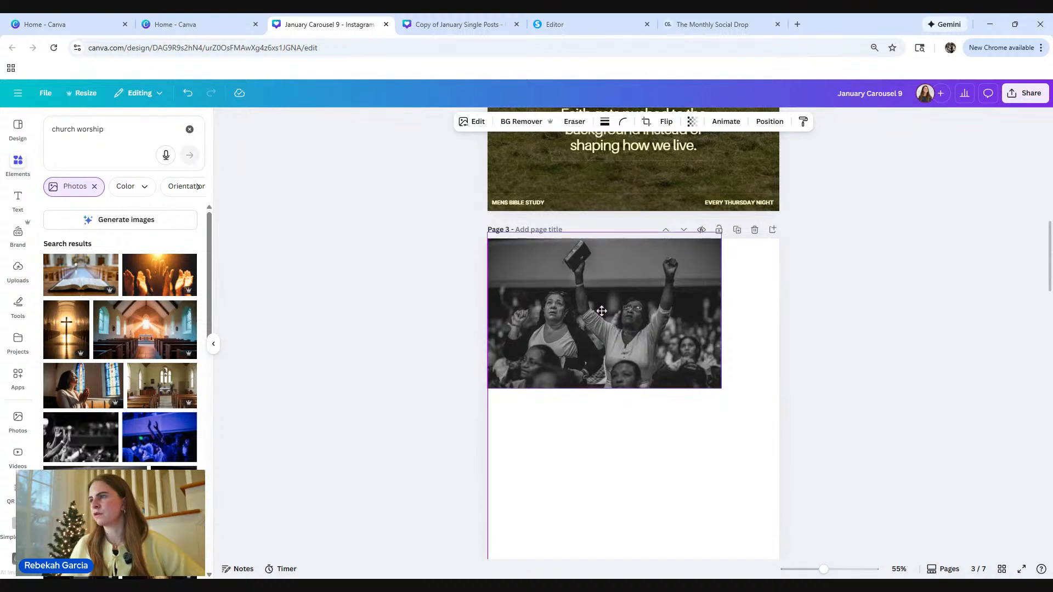
pyautogui.scroll(-2, 796, 369)
pyautogui.moveTo(720, 281); pyautogui.dragTo(754, 354)
pyautogui.moveTo(637, 367); pyautogui.dragTo(624, 487)
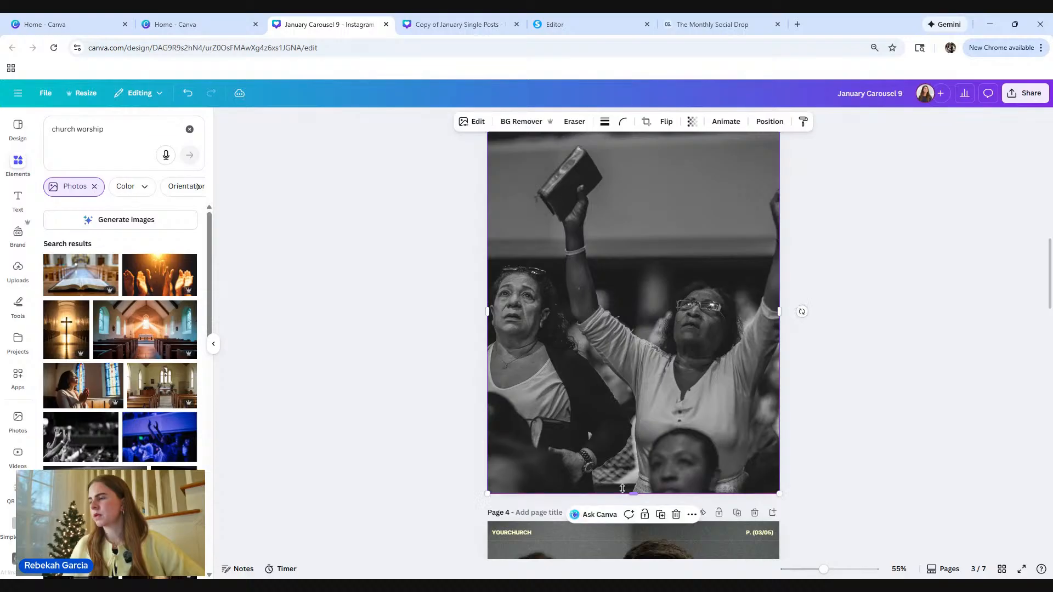
# Shift the worship photo within its crop so the woman in glasses and both her raised hands are in the frame.
pyautogui.doubleClick(590, 303)
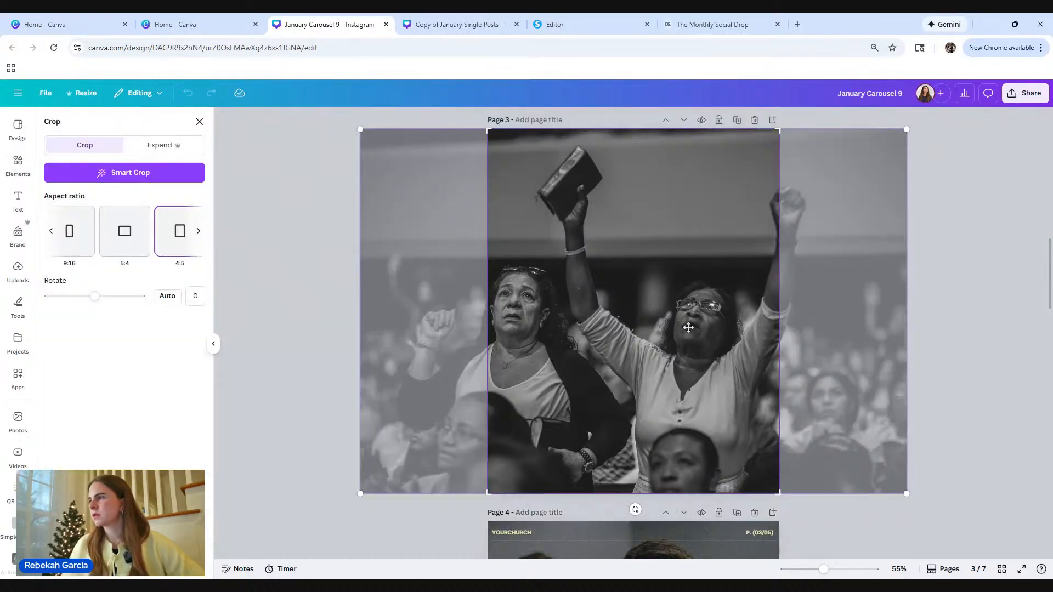
pyautogui.moveTo(686, 322); pyautogui.dragTo(646, 322)
pyautogui.click(954, 338)
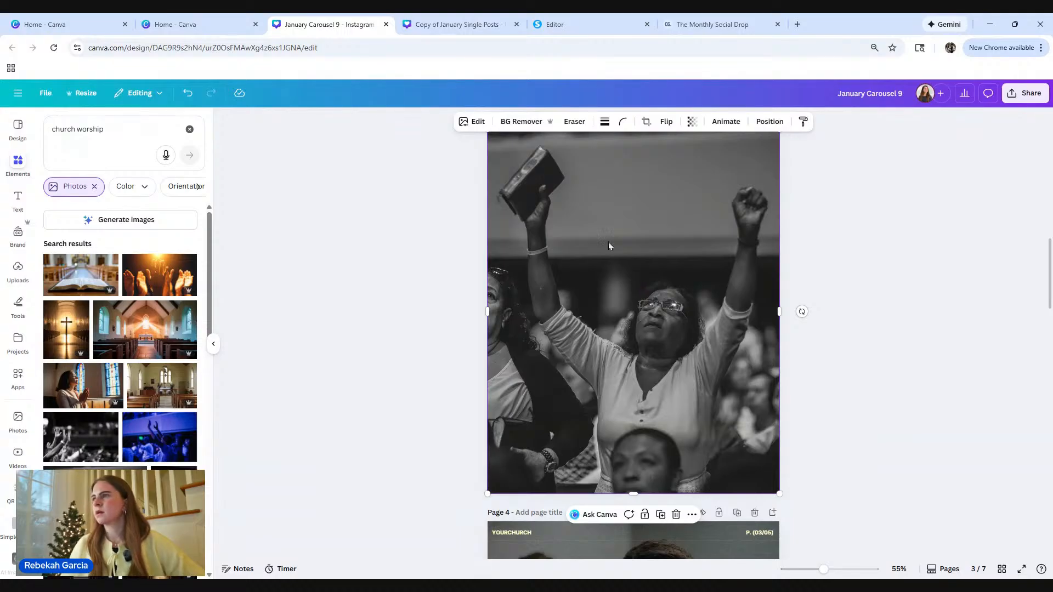
# Try the Speckled mist texture on the worship photo with the opacity at 0.2.
pyautogui.click(477, 122)
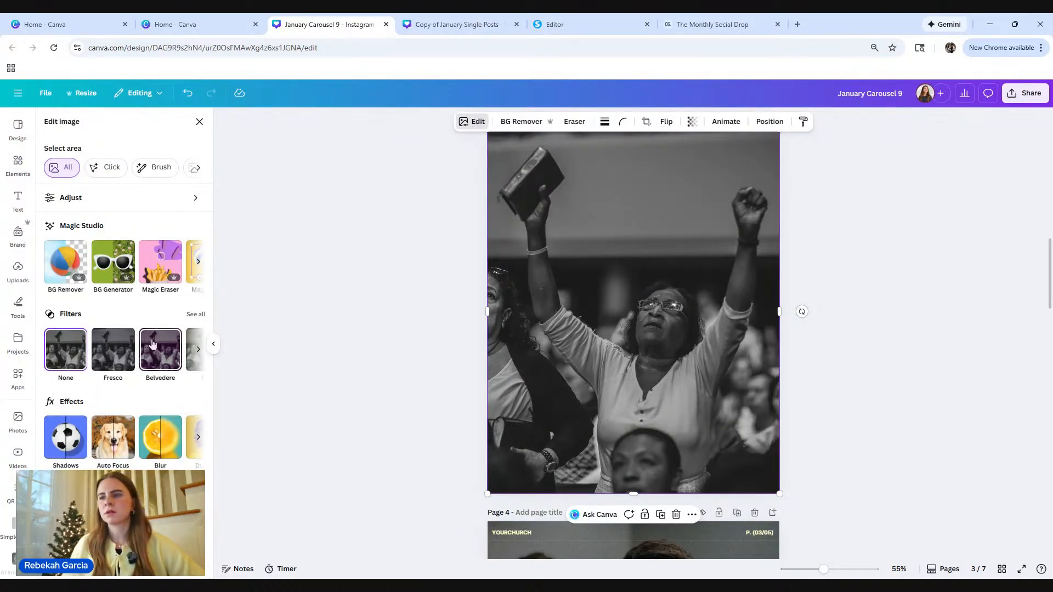
pyautogui.click(204, 501)
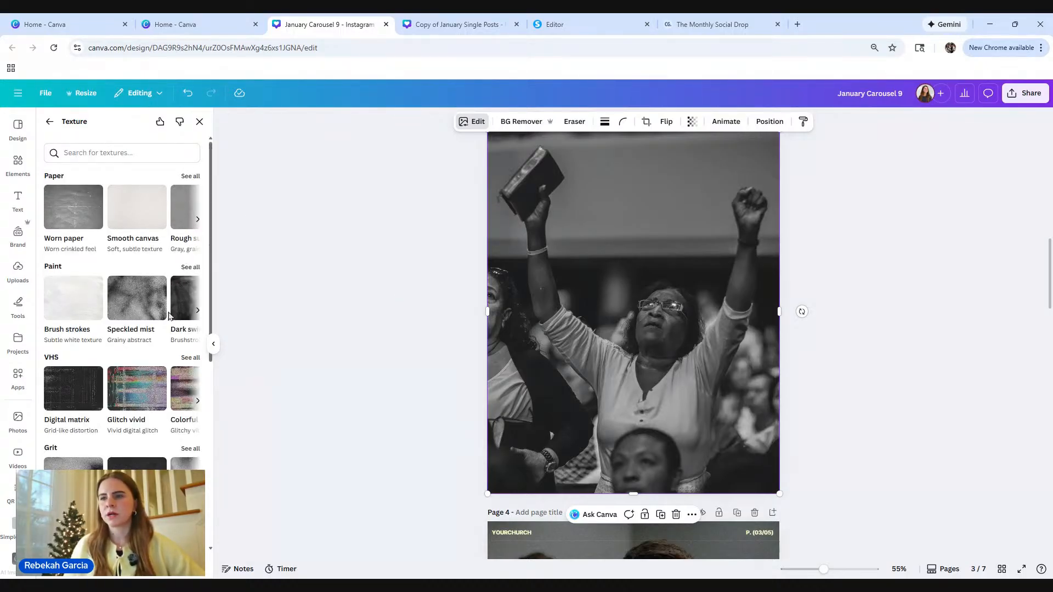
pyautogui.click(136, 303)
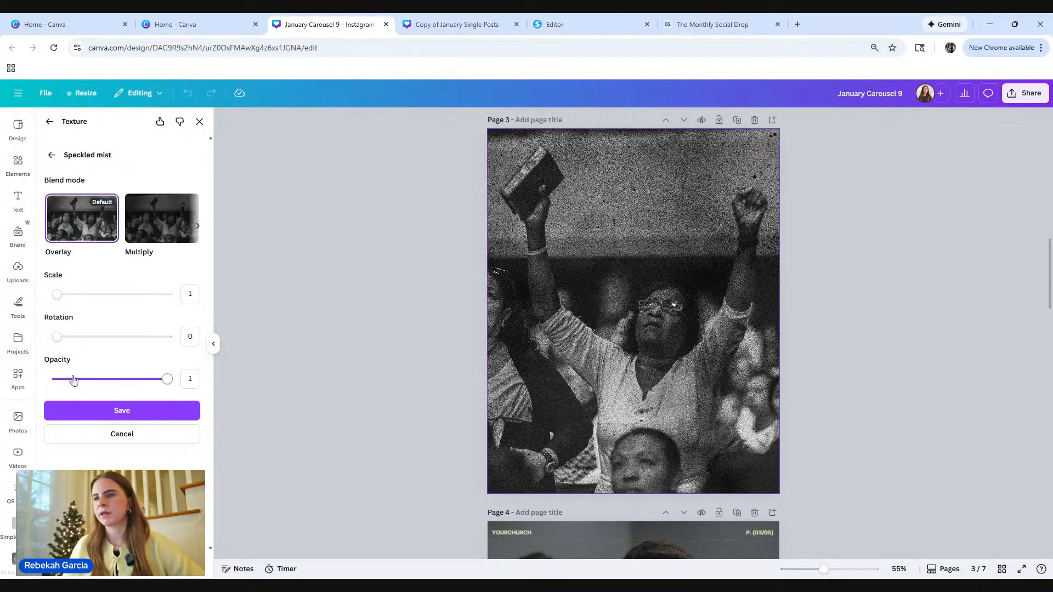
pyautogui.moveTo(72, 380); pyautogui.dragTo(76, 379)
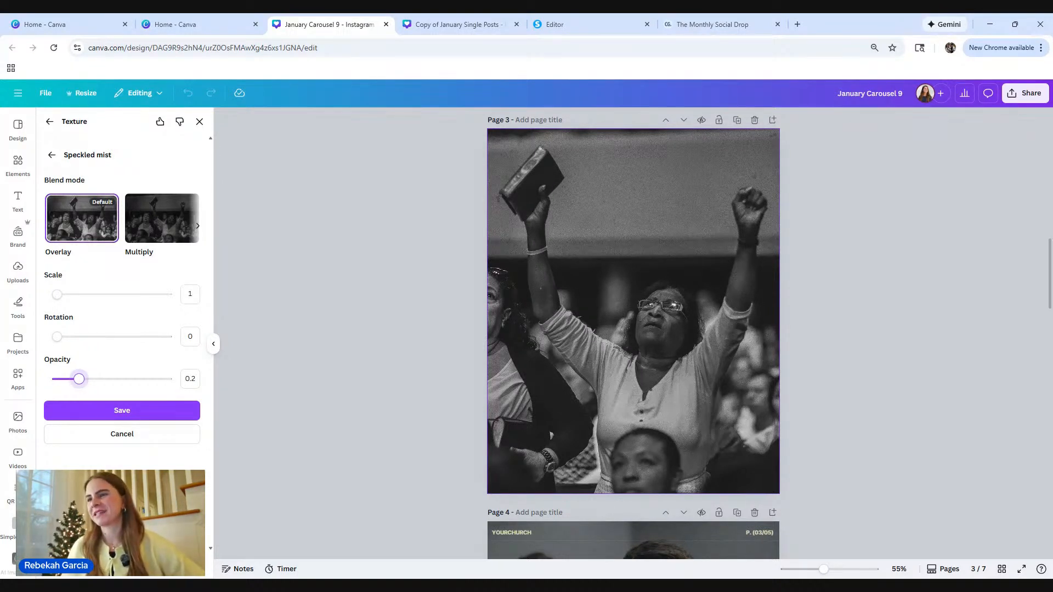
pyautogui.moveTo(79, 379)
pyautogui.mouseDown()
pyautogui.moveTo(55, 388)
pyautogui.moveTo(76, 380)
pyautogui.mouseUp()
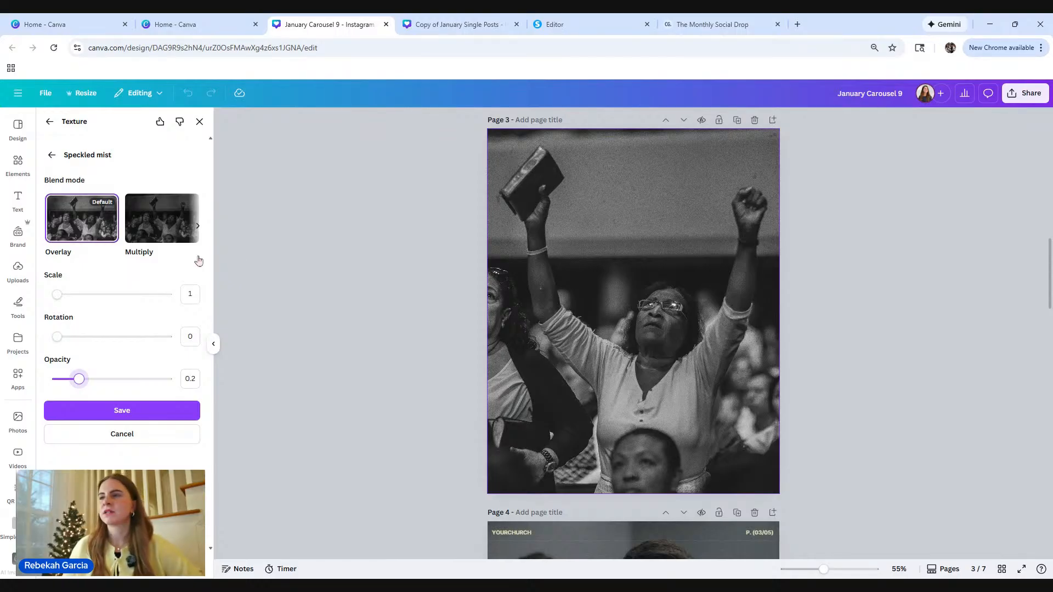
pyautogui.click(50, 120)
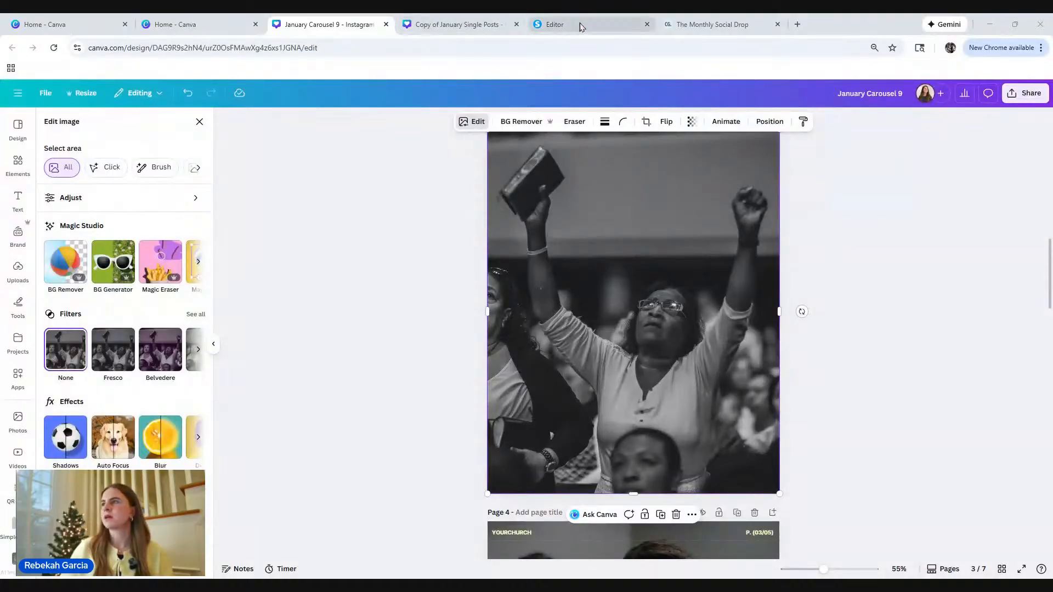
# Switch to The Monthly Social Drop course page and browse the January carousel templates, starting with Carousels 1 to 6.
pyautogui.click(706, 22)
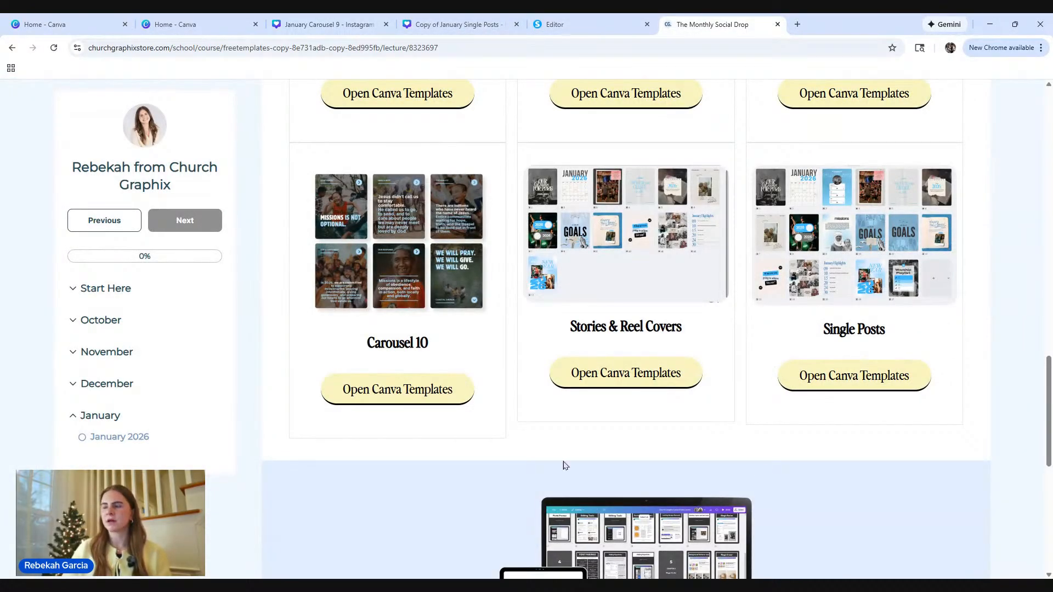
pyautogui.scroll(15, 832, 405)
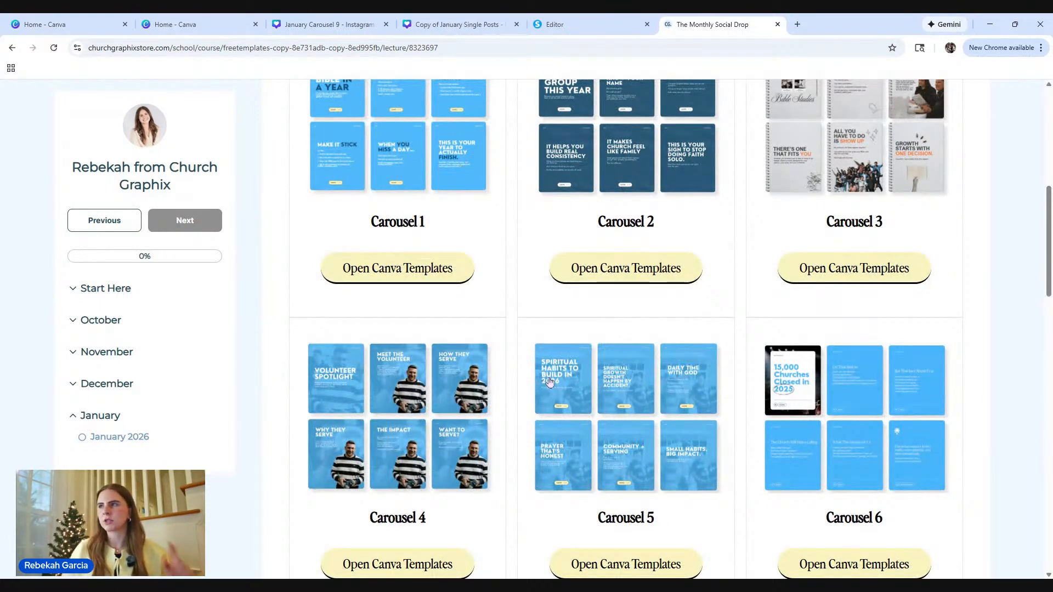
pyautogui.scroll(6, 548, 361)
pyautogui.scroll(-3, 548, 352)
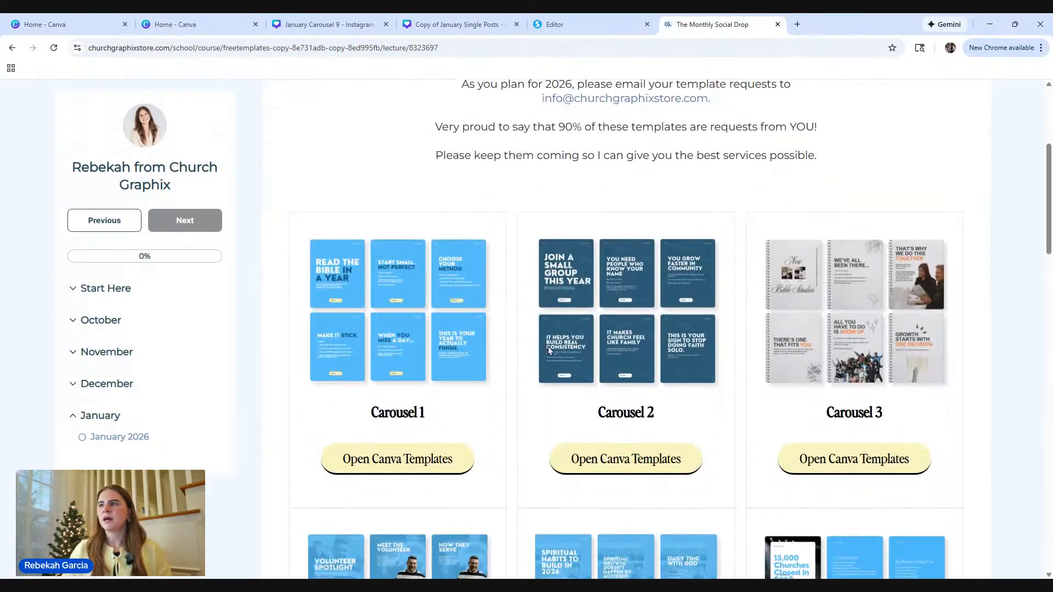
pyautogui.scroll(-2, 549, 350)
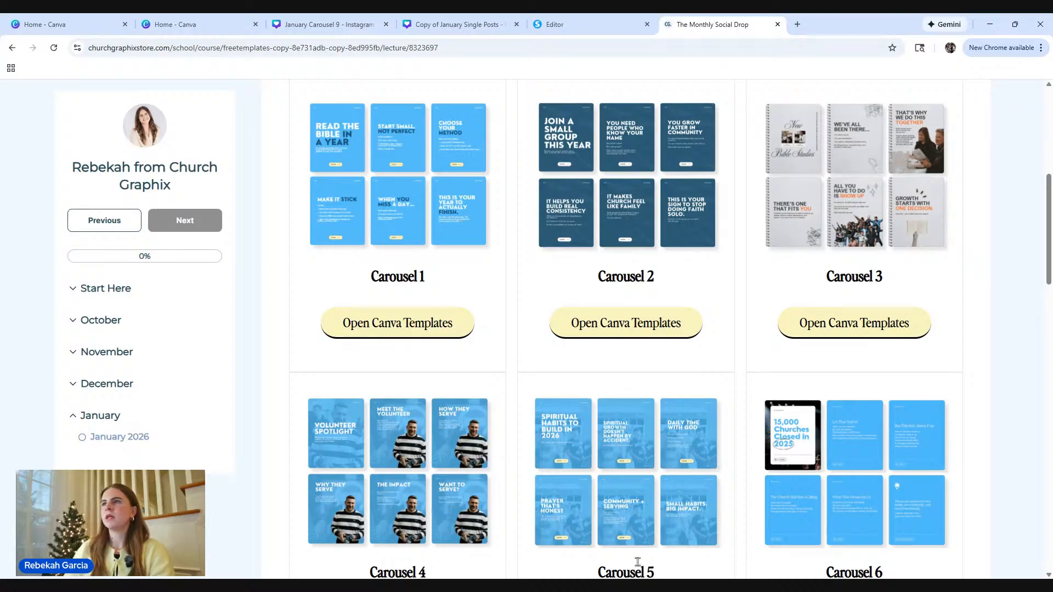
# Switch to the systeme.io page editor and exit it to the course curriculum.
pyautogui.click(590, 31)
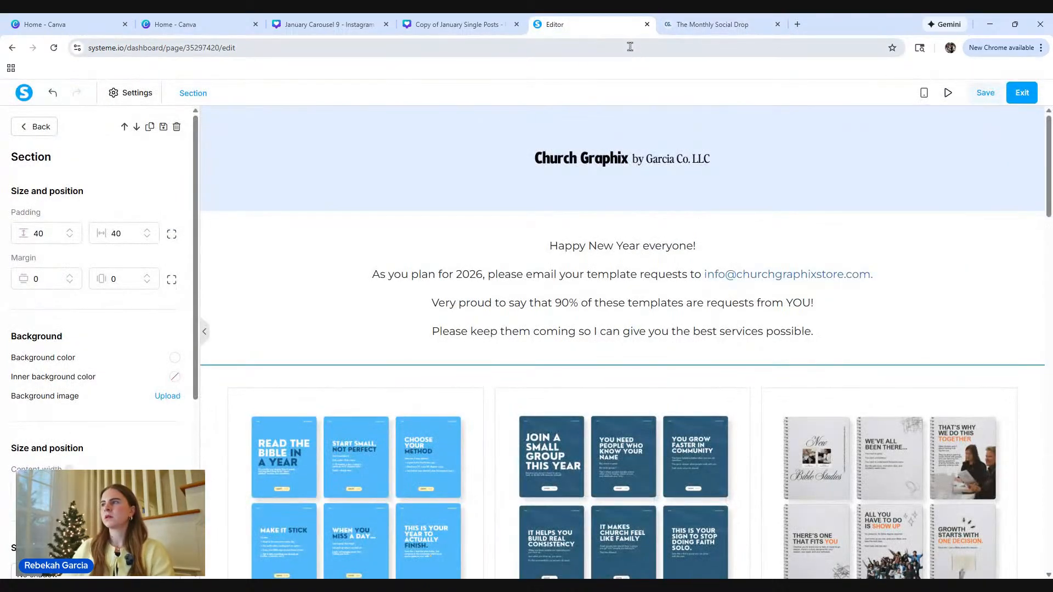
pyautogui.click(1022, 93)
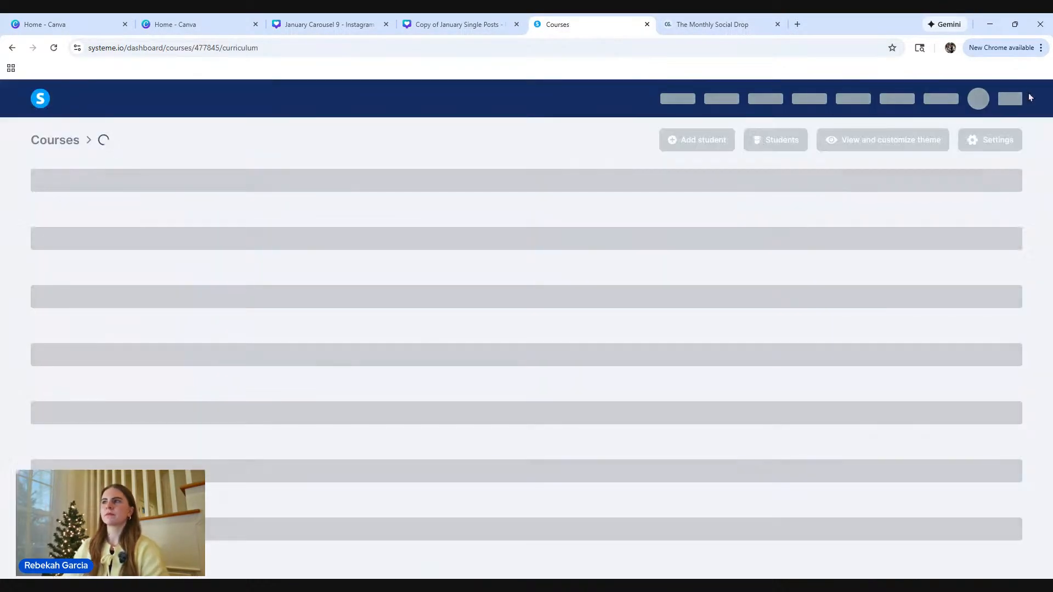
# Open a preview of the GraphixVault course's Welcome & How To Use lecture and dismiss the preview-mode notice.
pyautogui.moveTo(1009, 106)
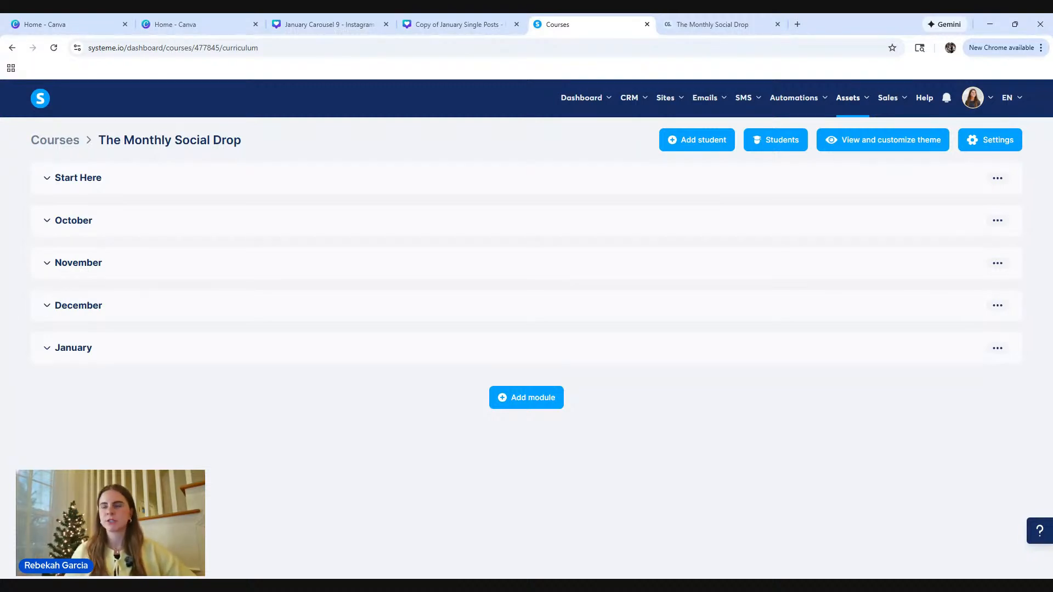
pyautogui.click(66, 140)
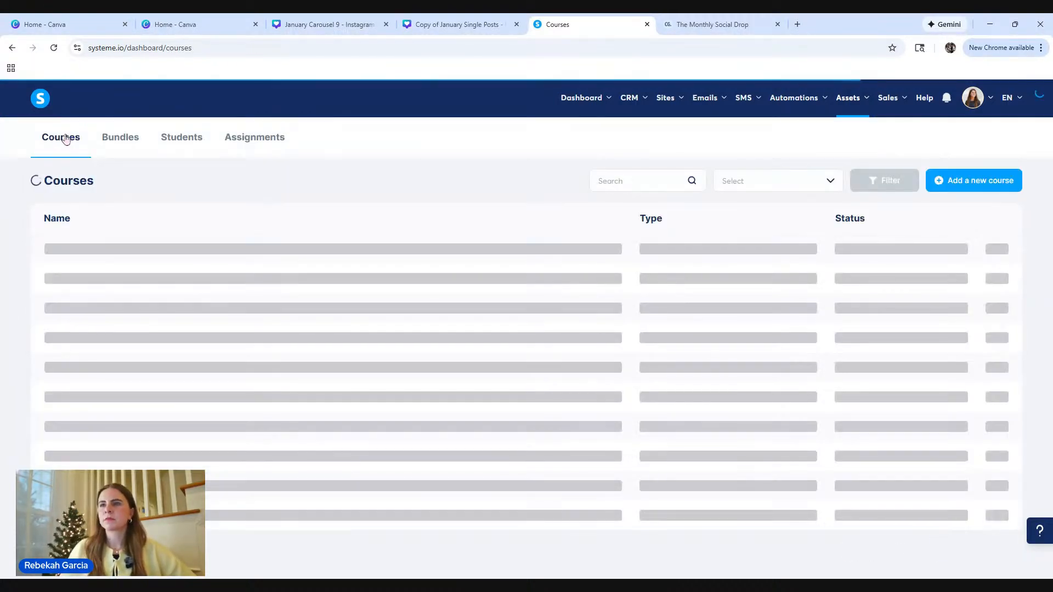
pyautogui.click(77, 338)
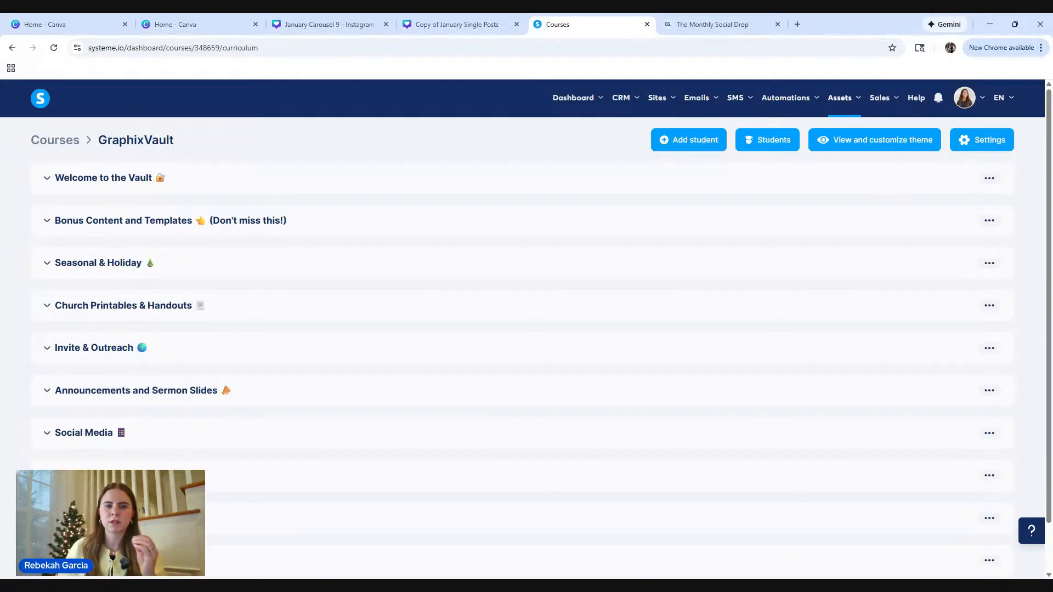
pyautogui.click(107, 177)
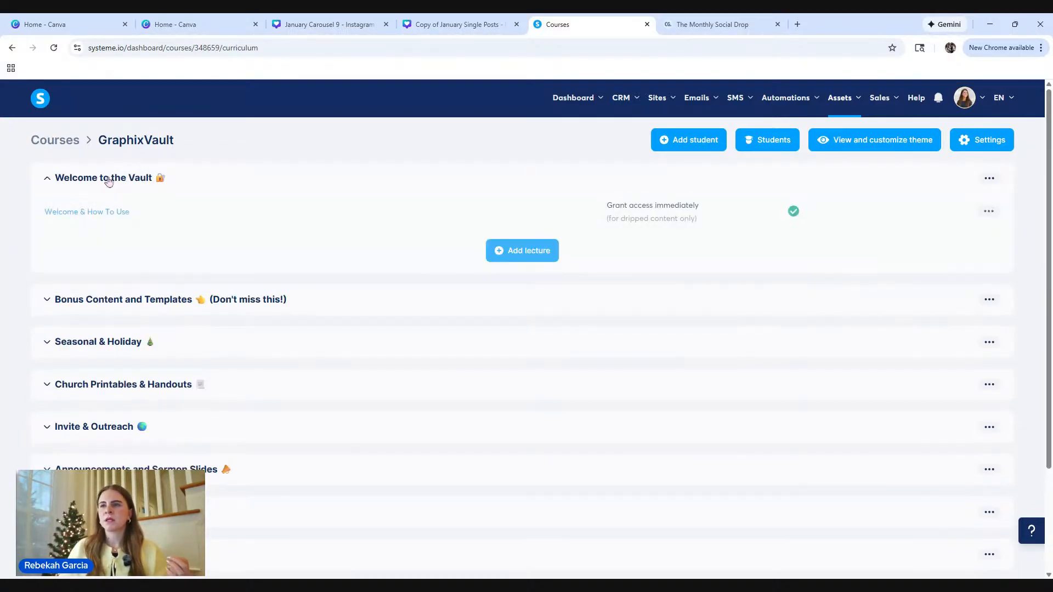
pyautogui.click(96, 216)
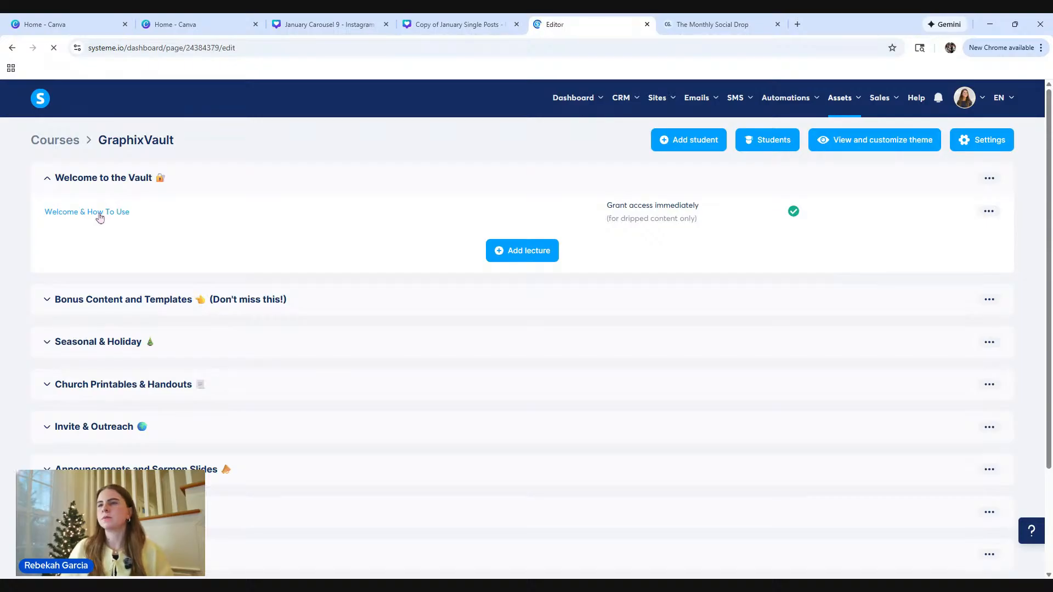
pyautogui.hotkey('ctrl', 'Tab')
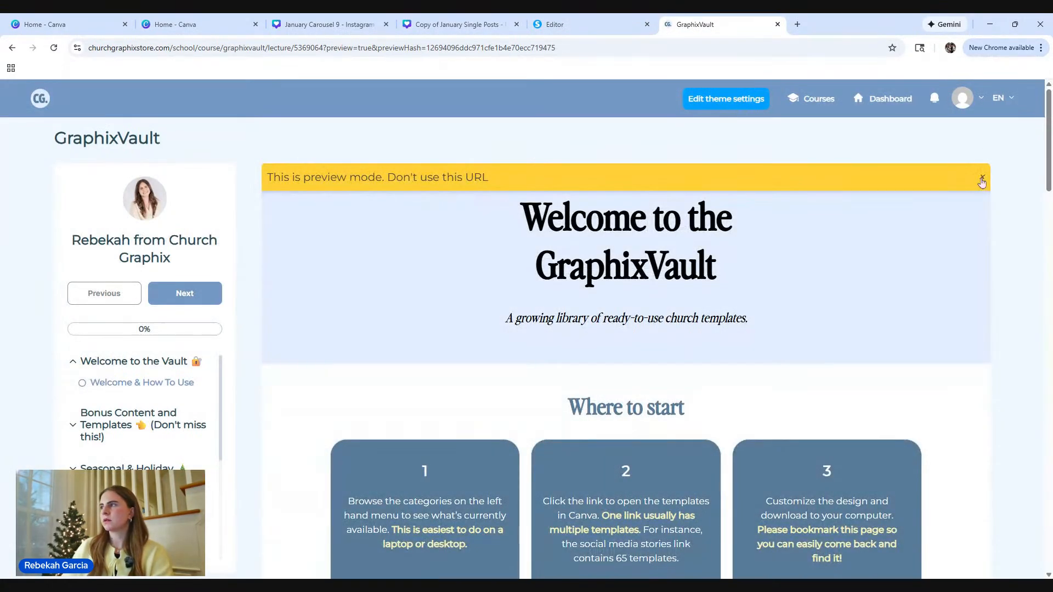
pyautogui.click(980, 174)
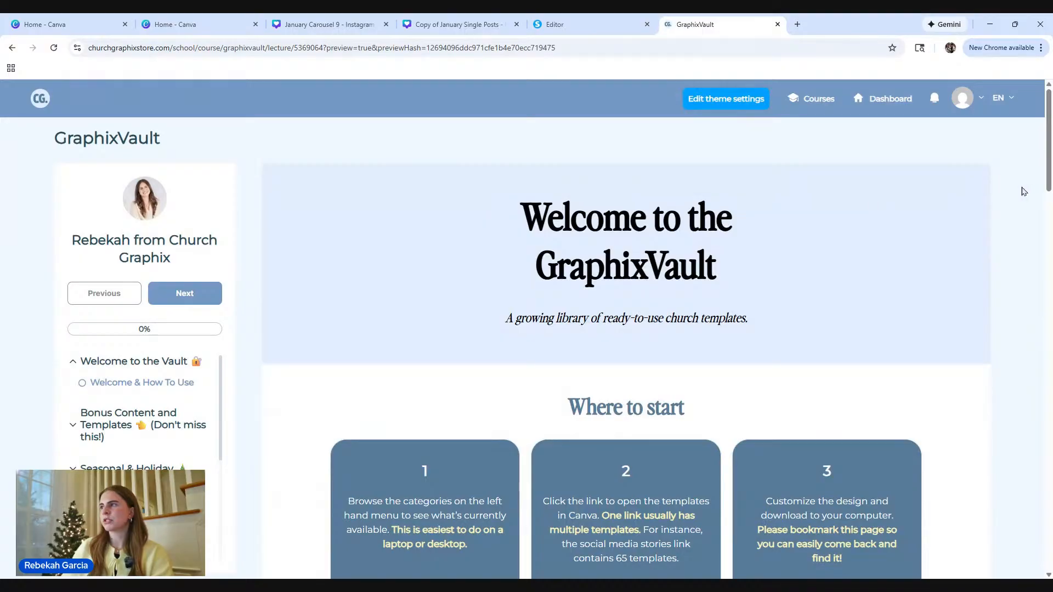
# Look through the GraphixVault welcome page from the Where to start cards down to the footer, and return to the upper part.
pyautogui.scroll(-2, 1023, 192)
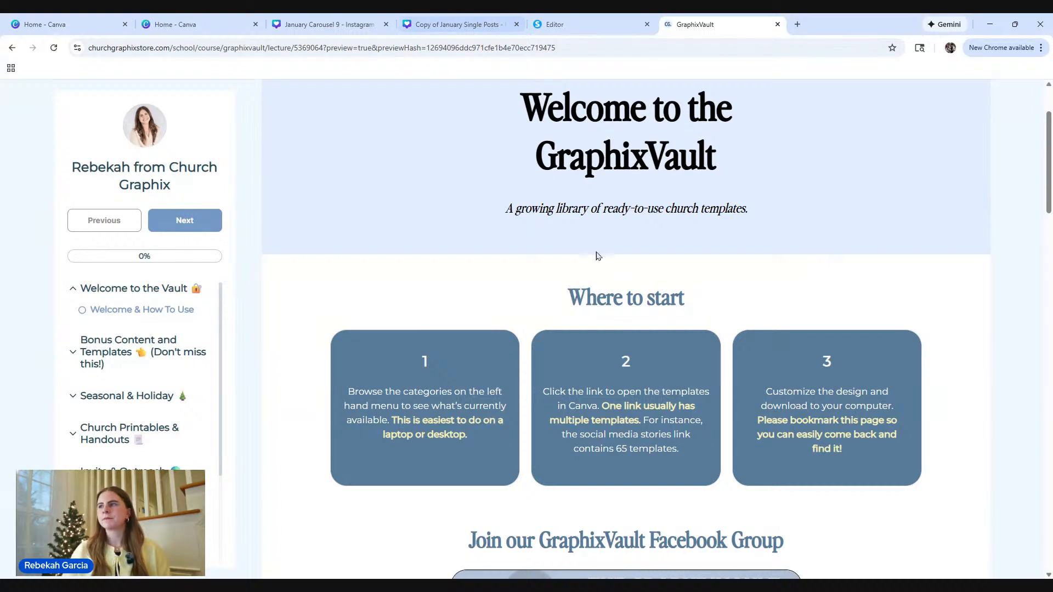
pyautogui.scroll(1, 801, 247)
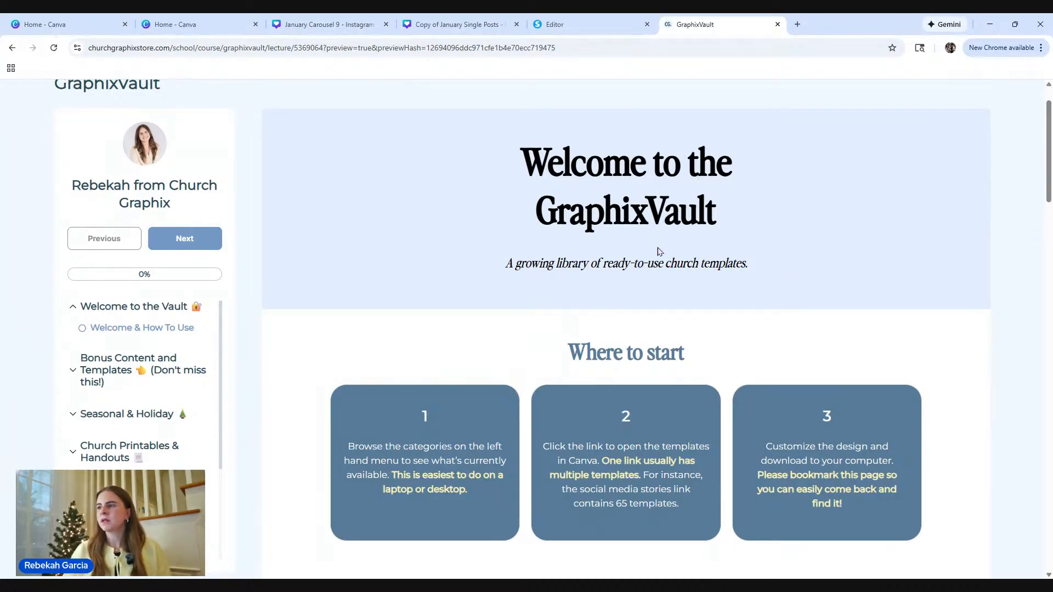
pyautogui.scroll(-5, 657, 252)
pyautogui.scroll(5, 658, 256)
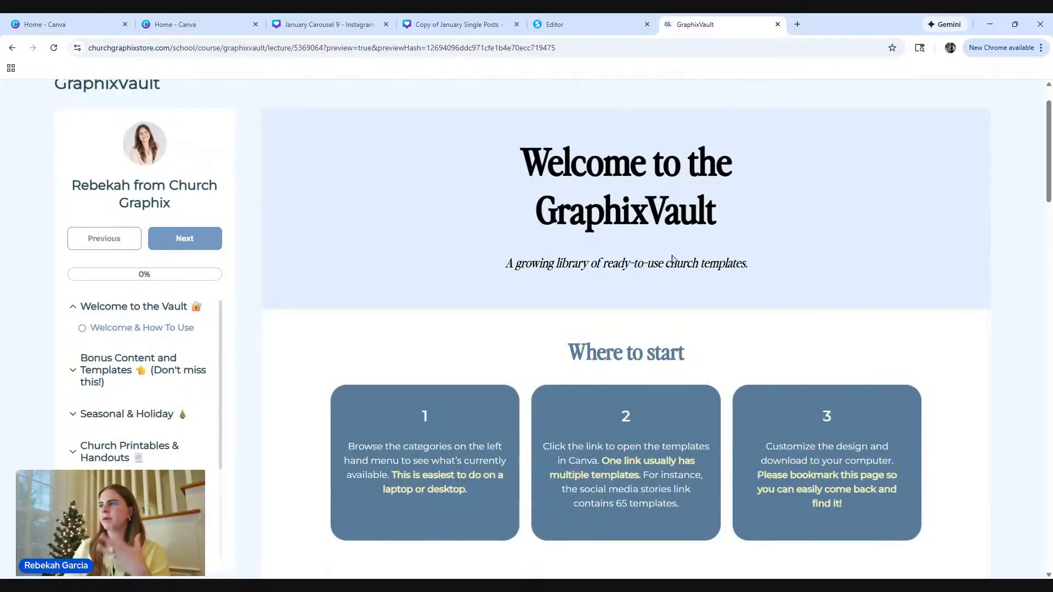
pyautogui.scroll(-10, 673, 257)
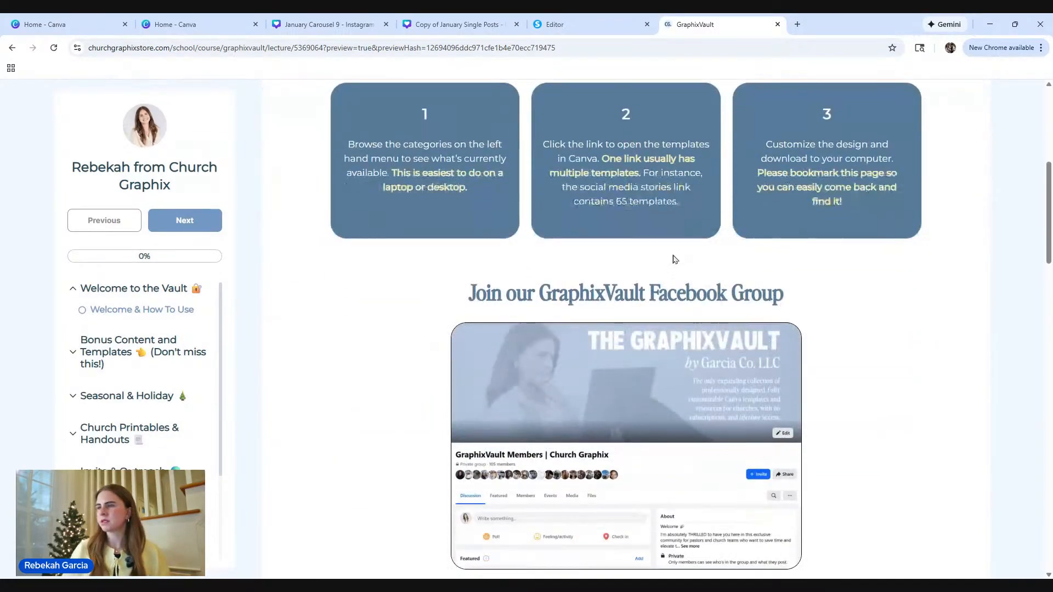
pyautogui.scroll(-15, 674, 259)
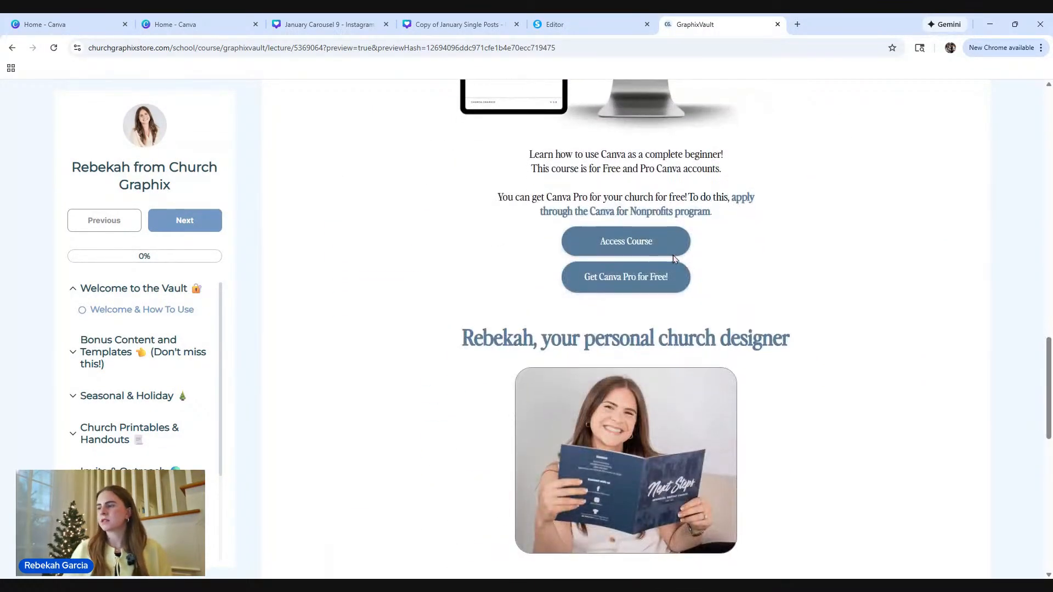
pyautogui.scroll(-7, 674, 259)
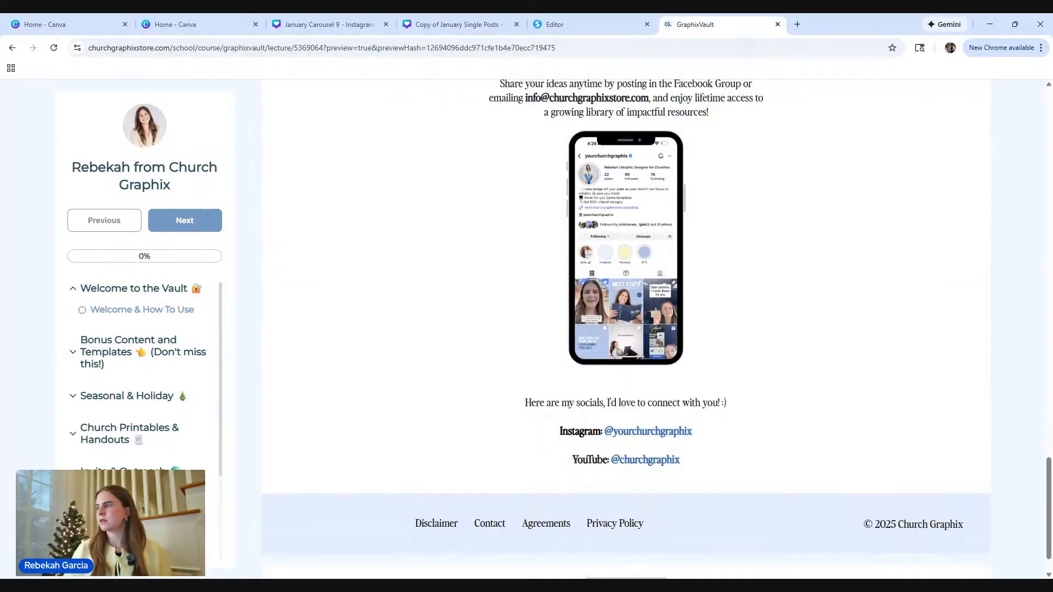
pyautogui.moveTo(1049, 491); pyautogui.dragTo(1031, 144)
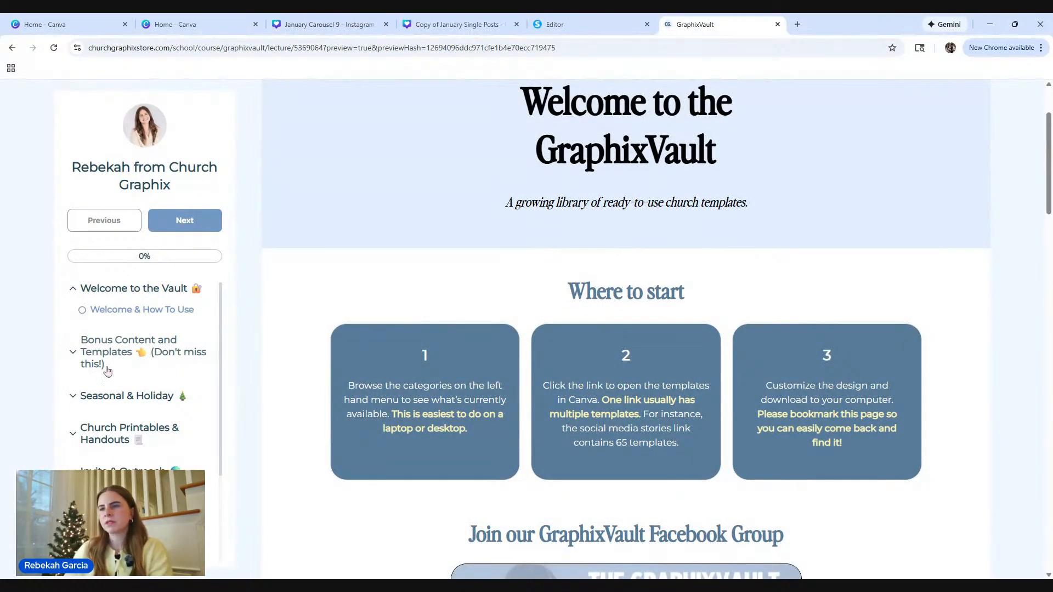
# Browse the GraphixVault module list and expand Seasonal & Holiday to show its template bundles lecture.
pyautogui.scroll(-2, 156, 373)
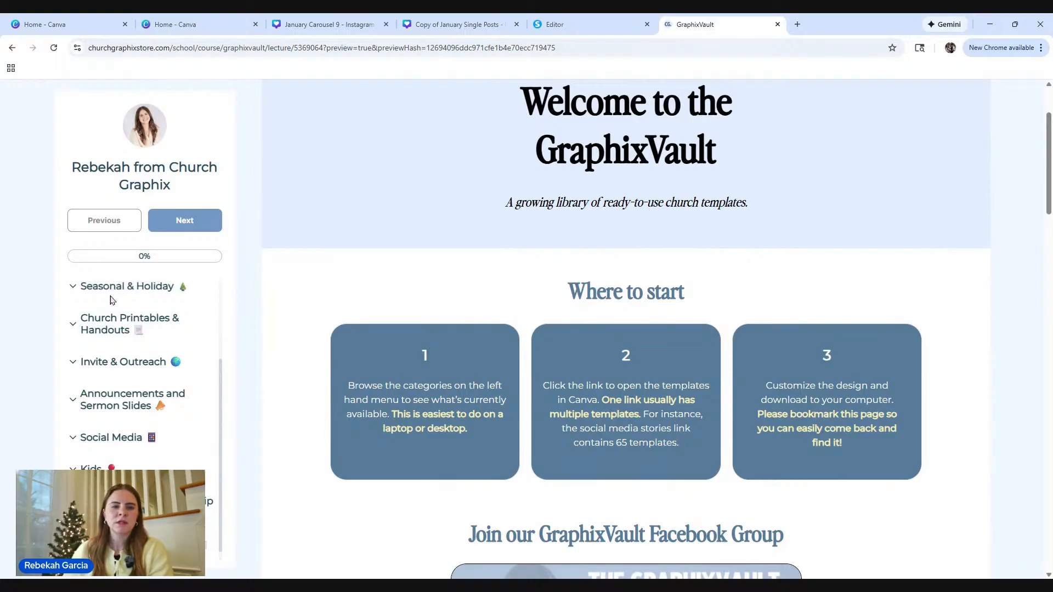
pyautogui.click(149, 295)
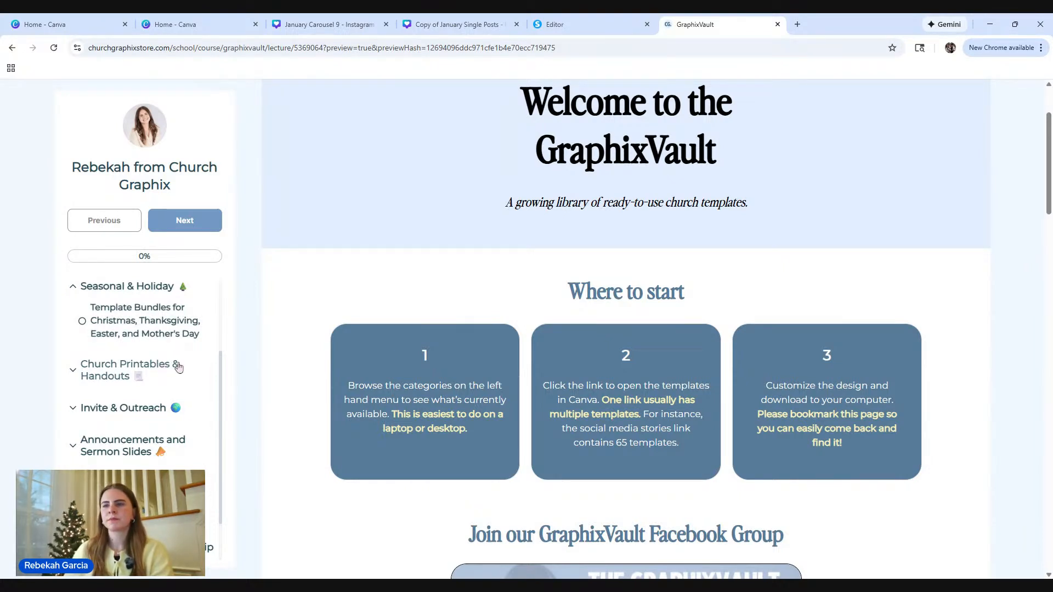
pyautogui.scroll(-1, 174, 364)
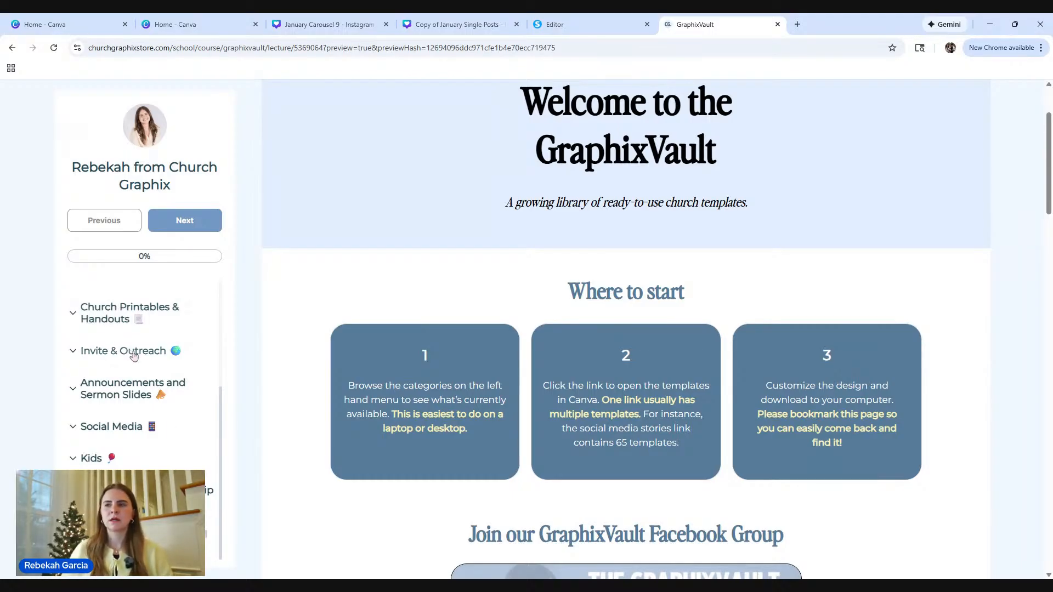
pyautogui.scroll(5, 126, 340)
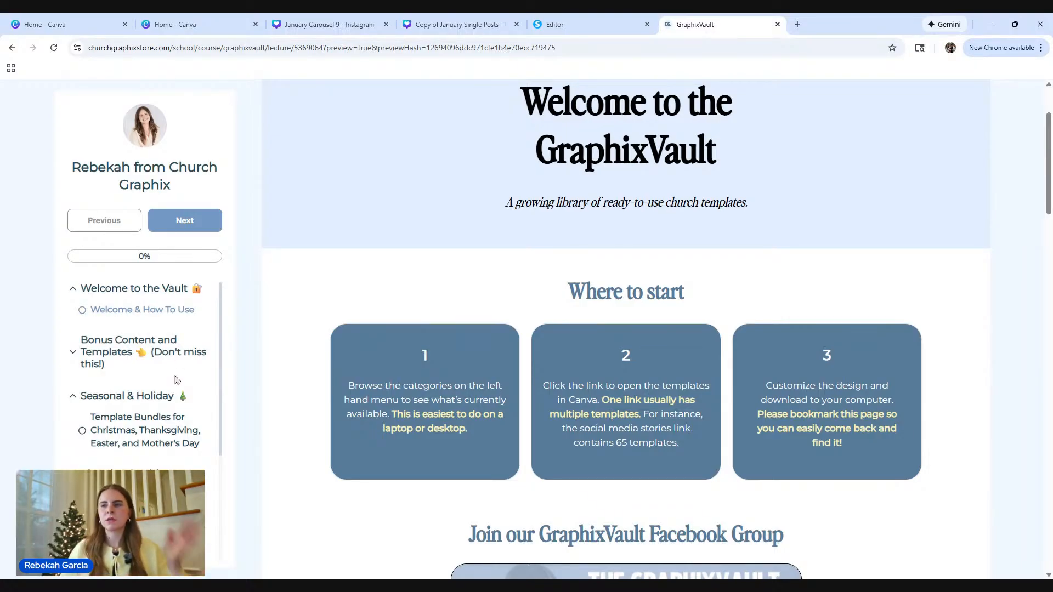
pyautogui.scroll(-2, 175, 379)
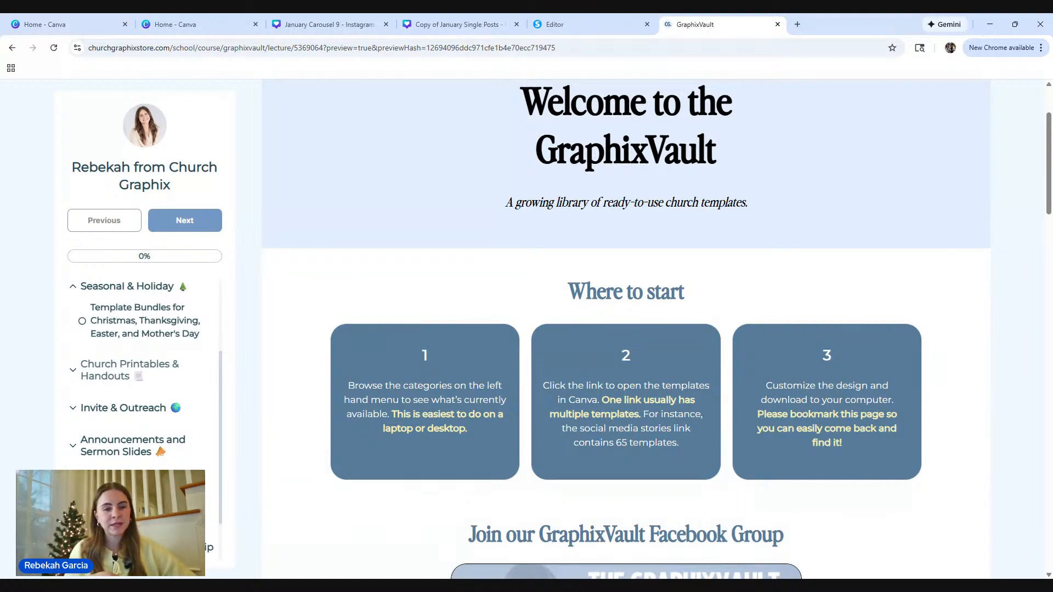
# Switch to the Copy of January Single Posts design in Canva, passing by the systeme.io page editor.
pyautogui.click(597, 32)
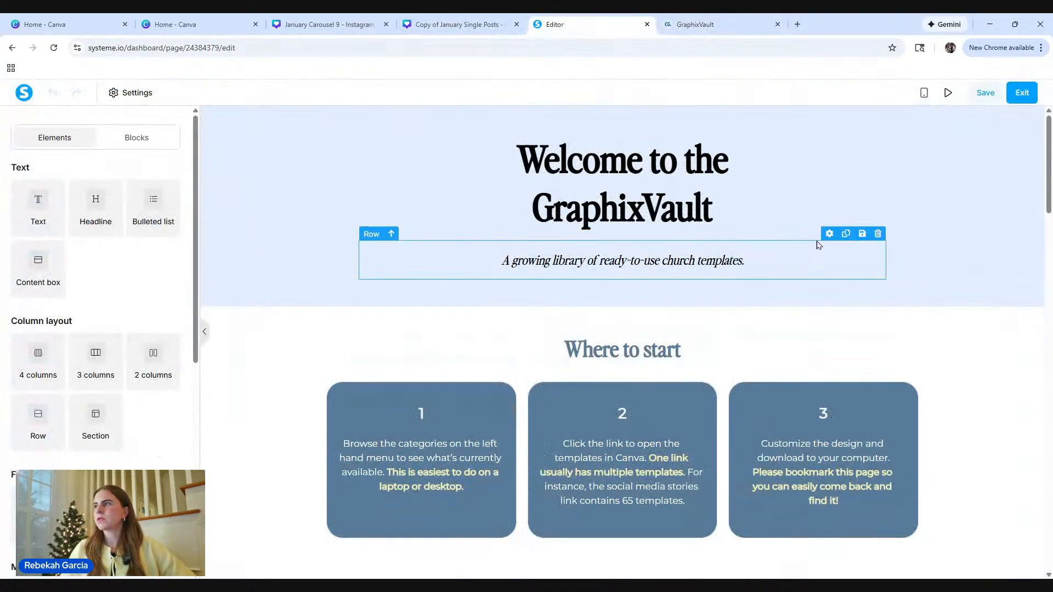
pyautogui.click(452, 27)
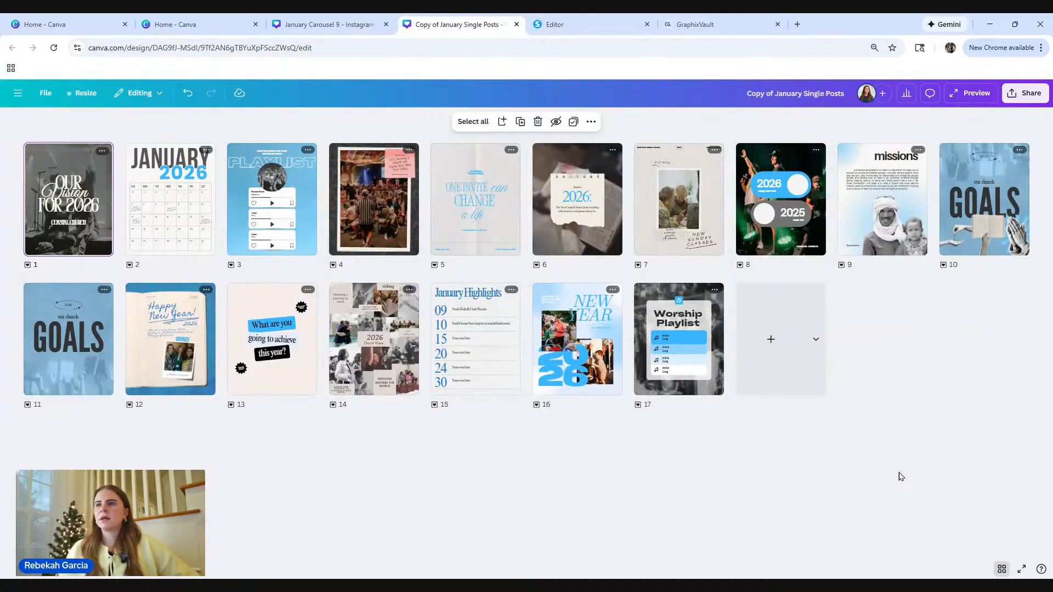